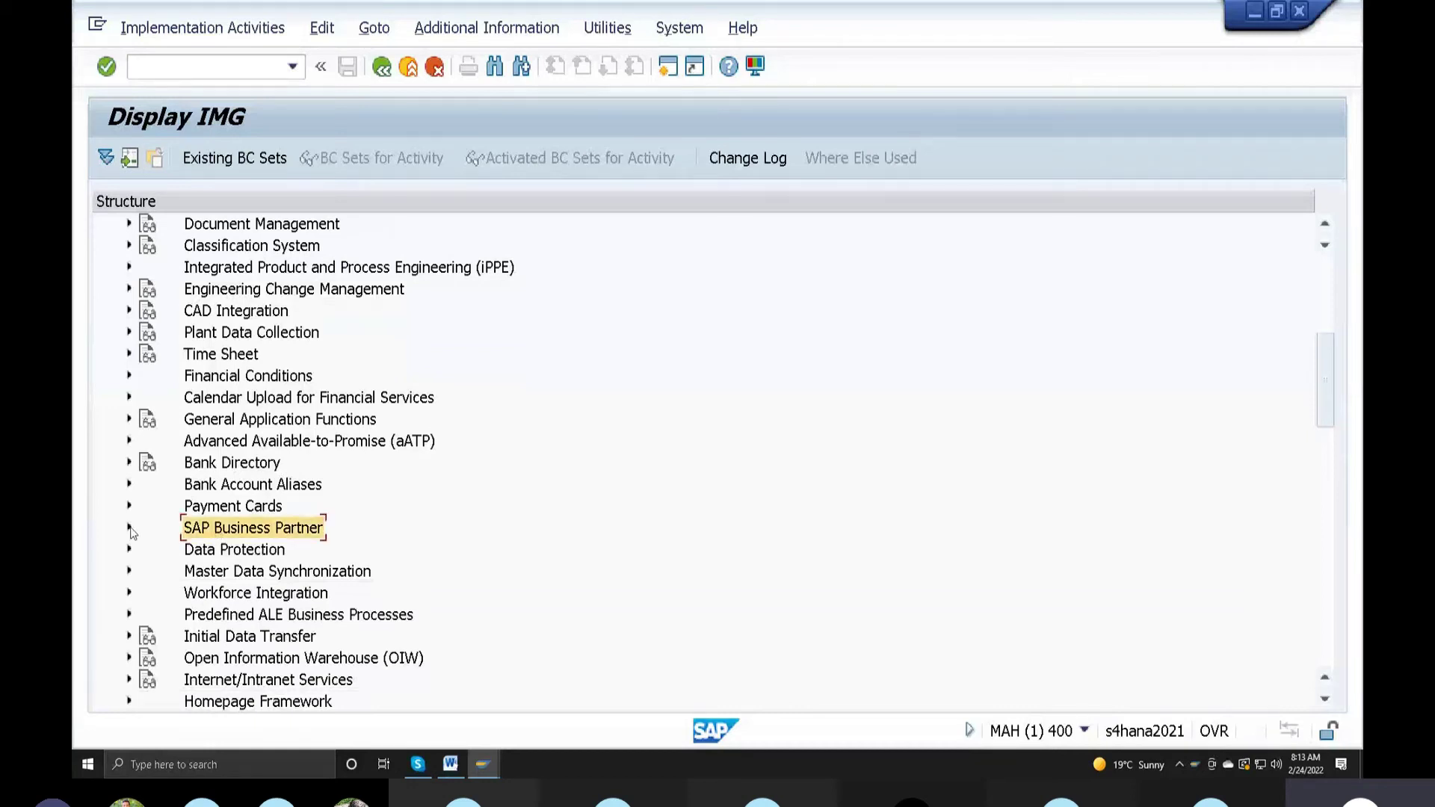
Step: Drill through SAP Business Partner > Basic Settings > Business Partner Roles and run Define BP Roles
left_click(129, 528)
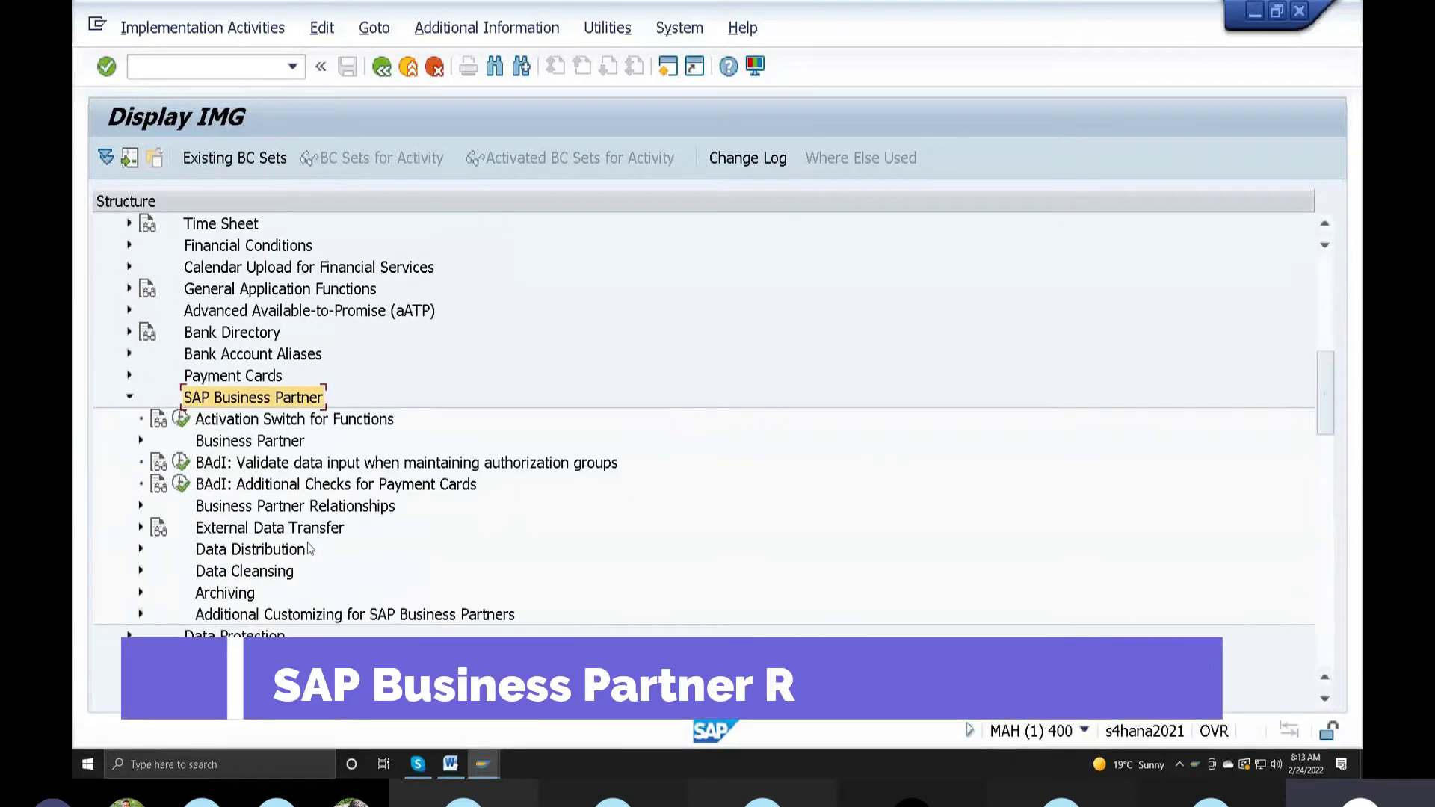
left_click(141, 441)
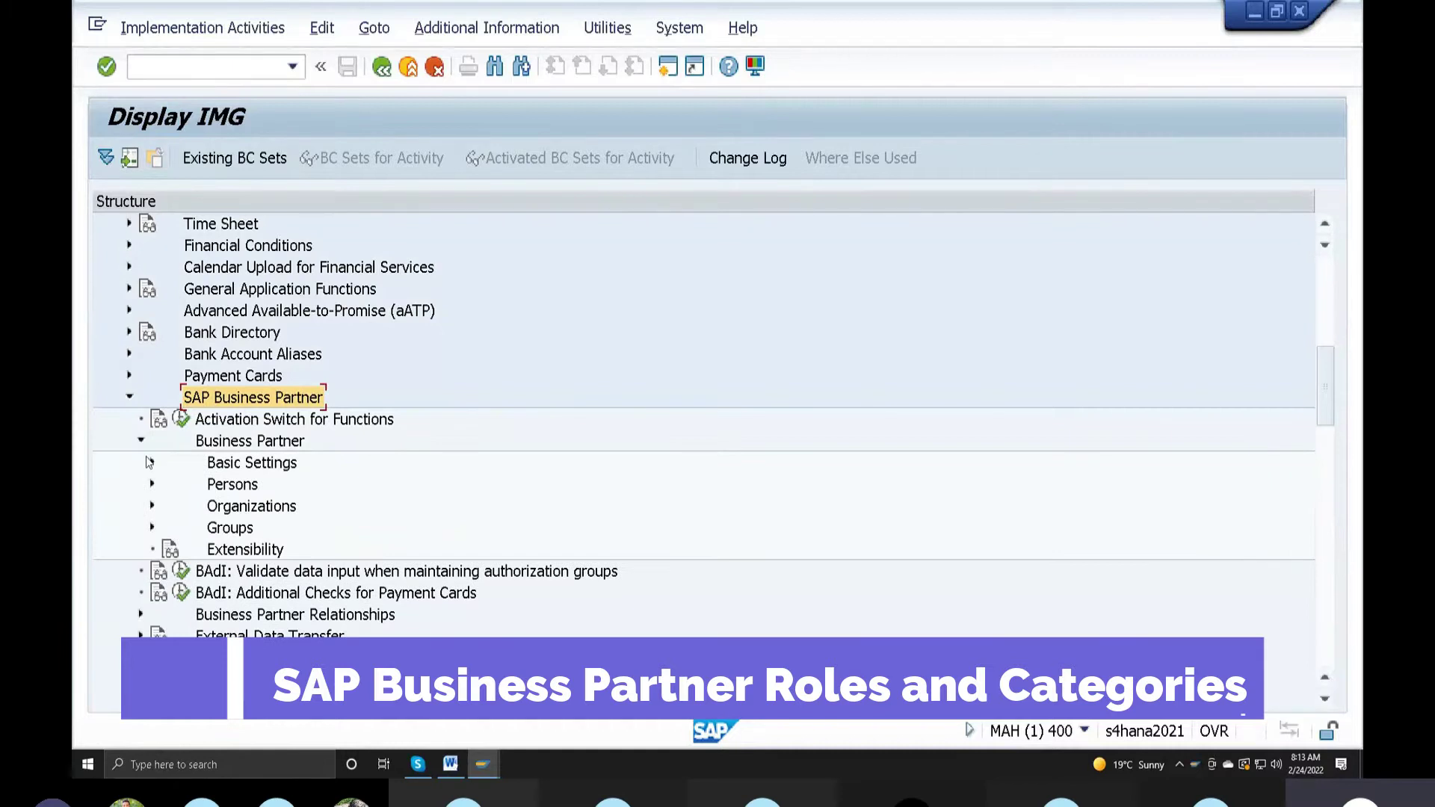
left_click(151, 462)
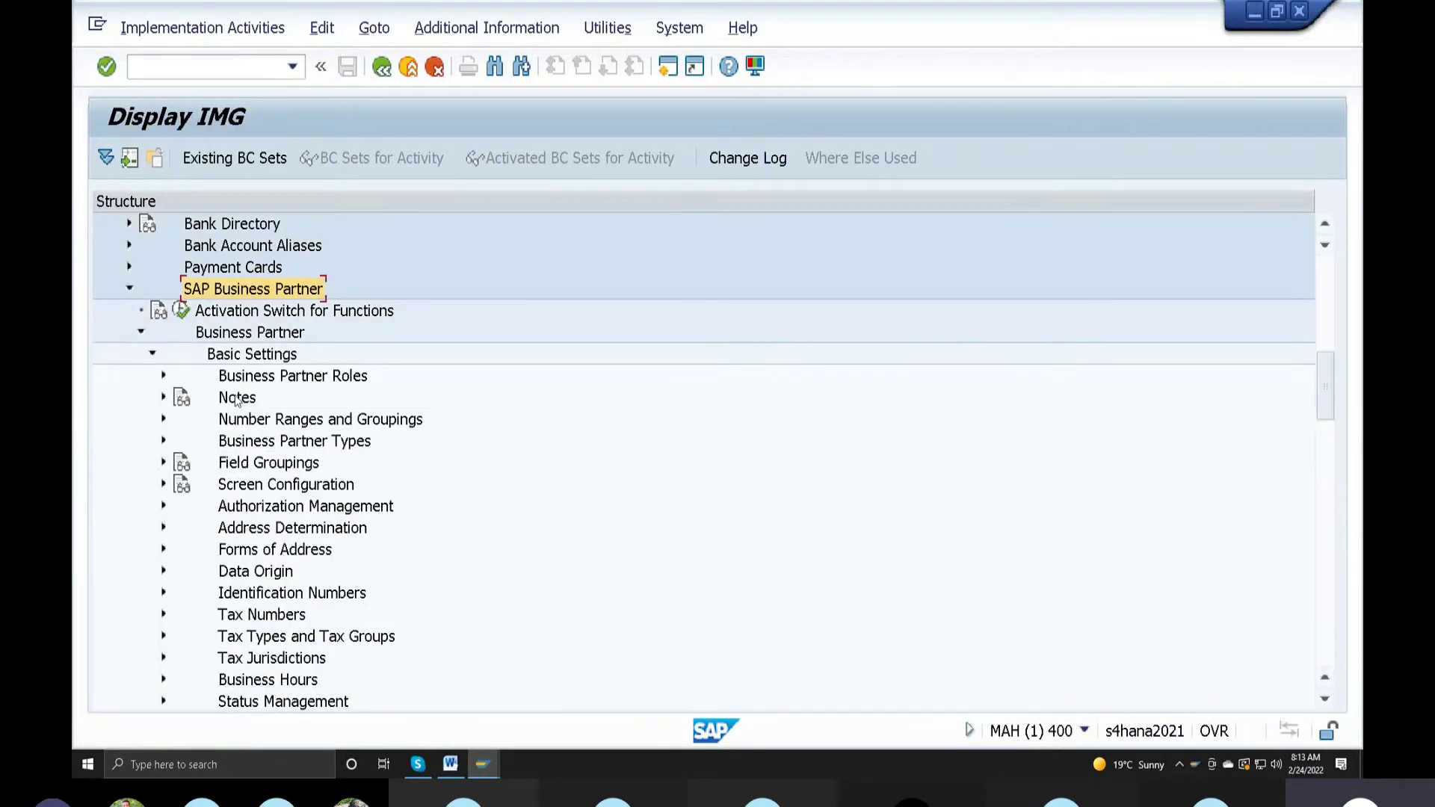
left_click(256, 380)
left_click(164, 376)
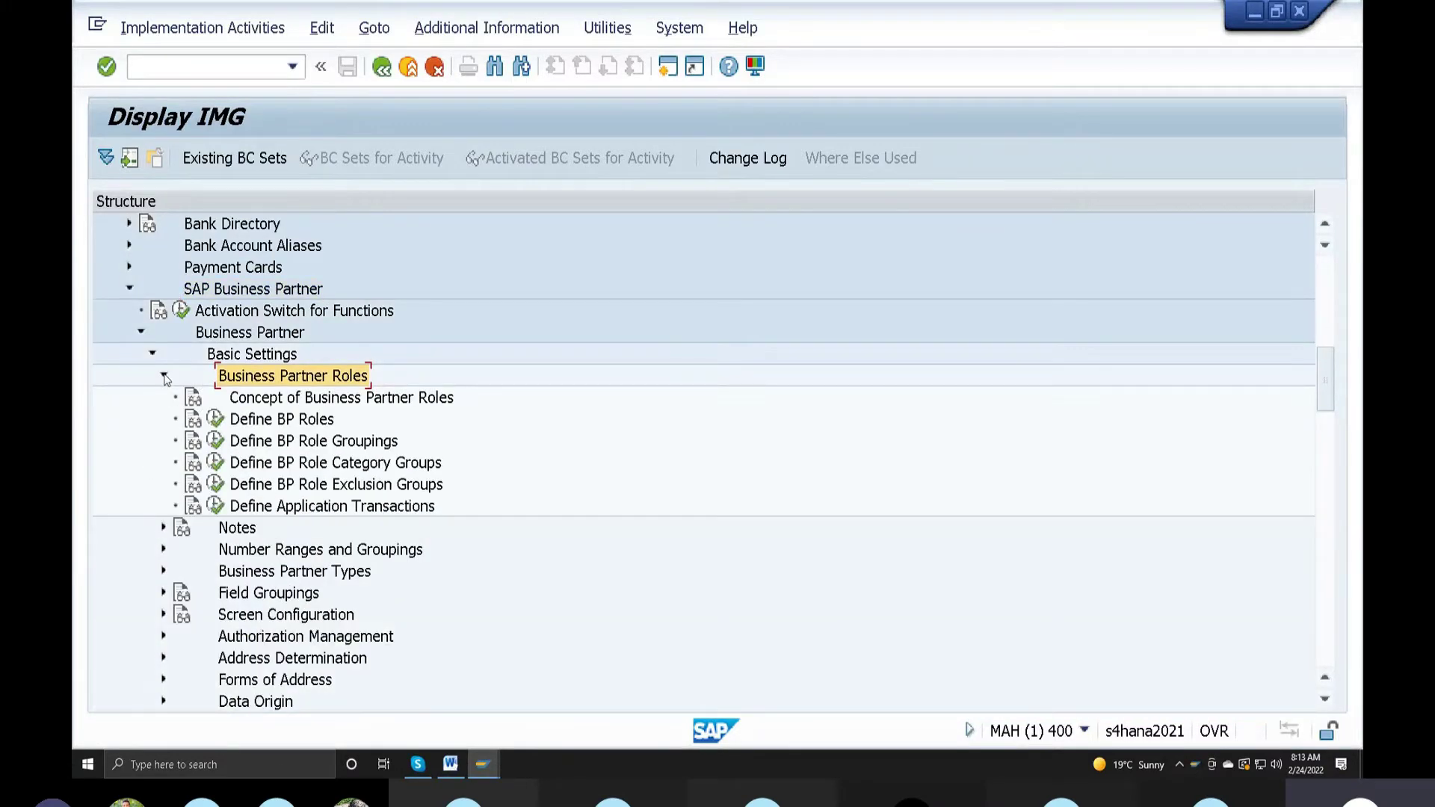
left_click(249, 420)
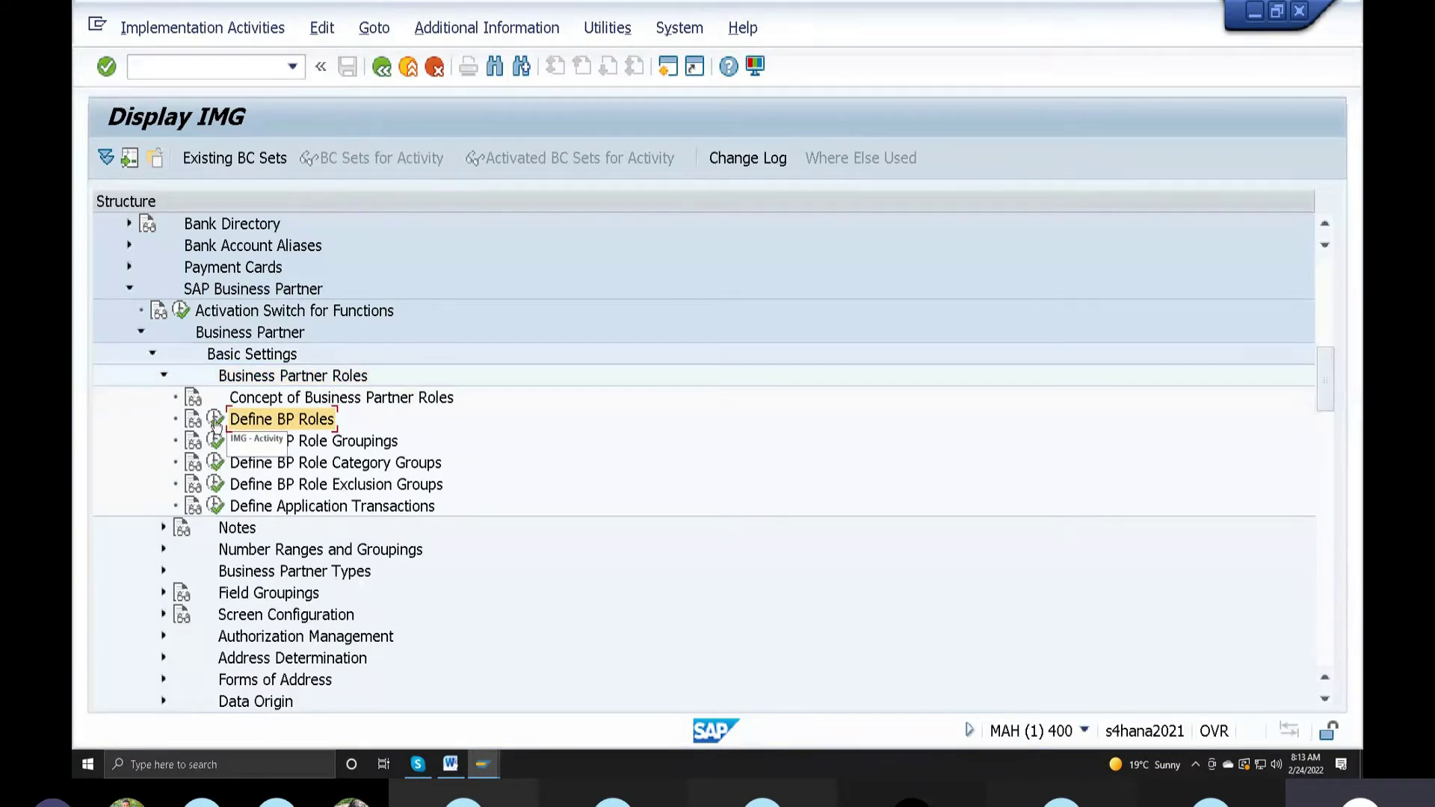
scroll(305, 606, "up", 2)
scroll(306, 606, "up", 4)
scroll(306, 605, "up", 3)
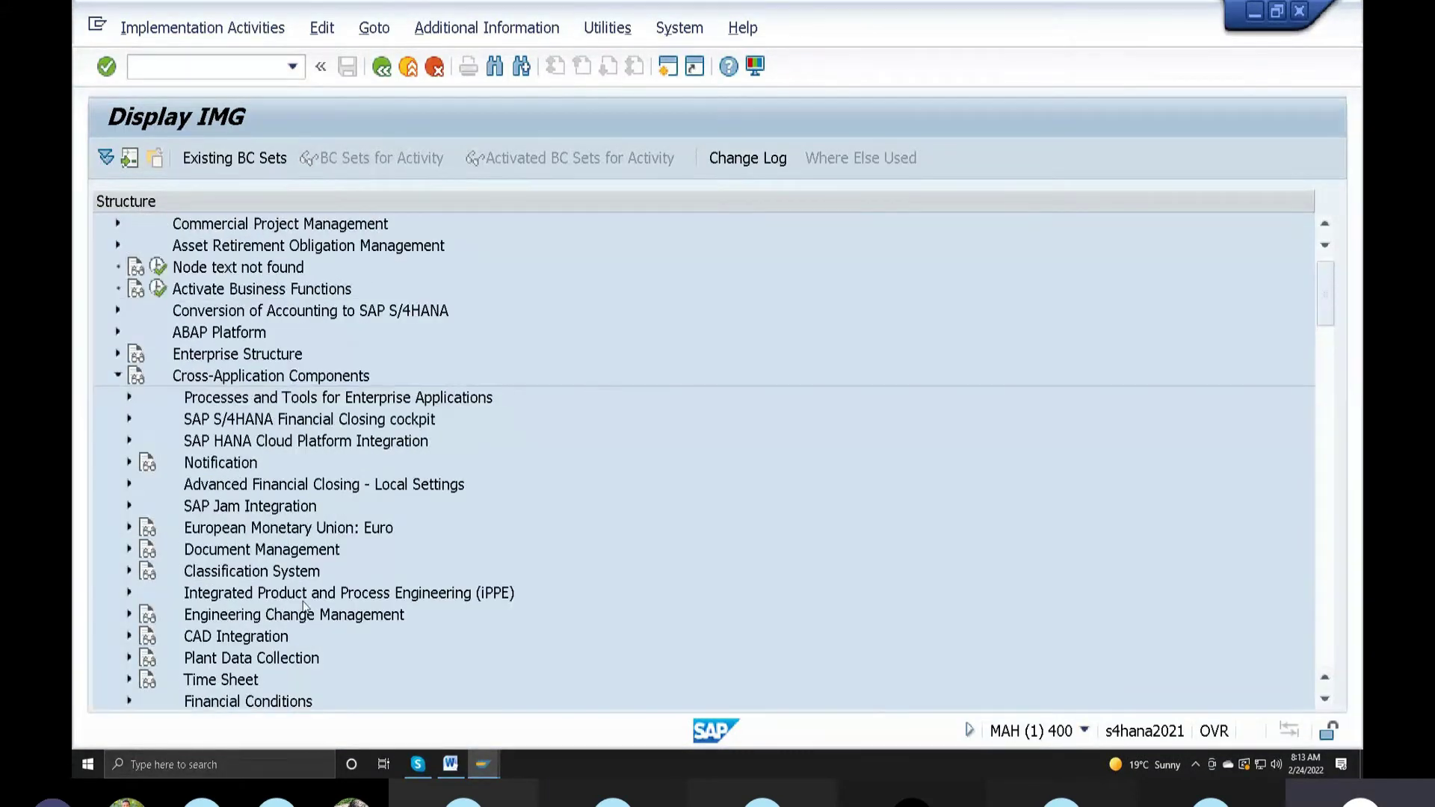
scroll(336, 413, "down", 1)
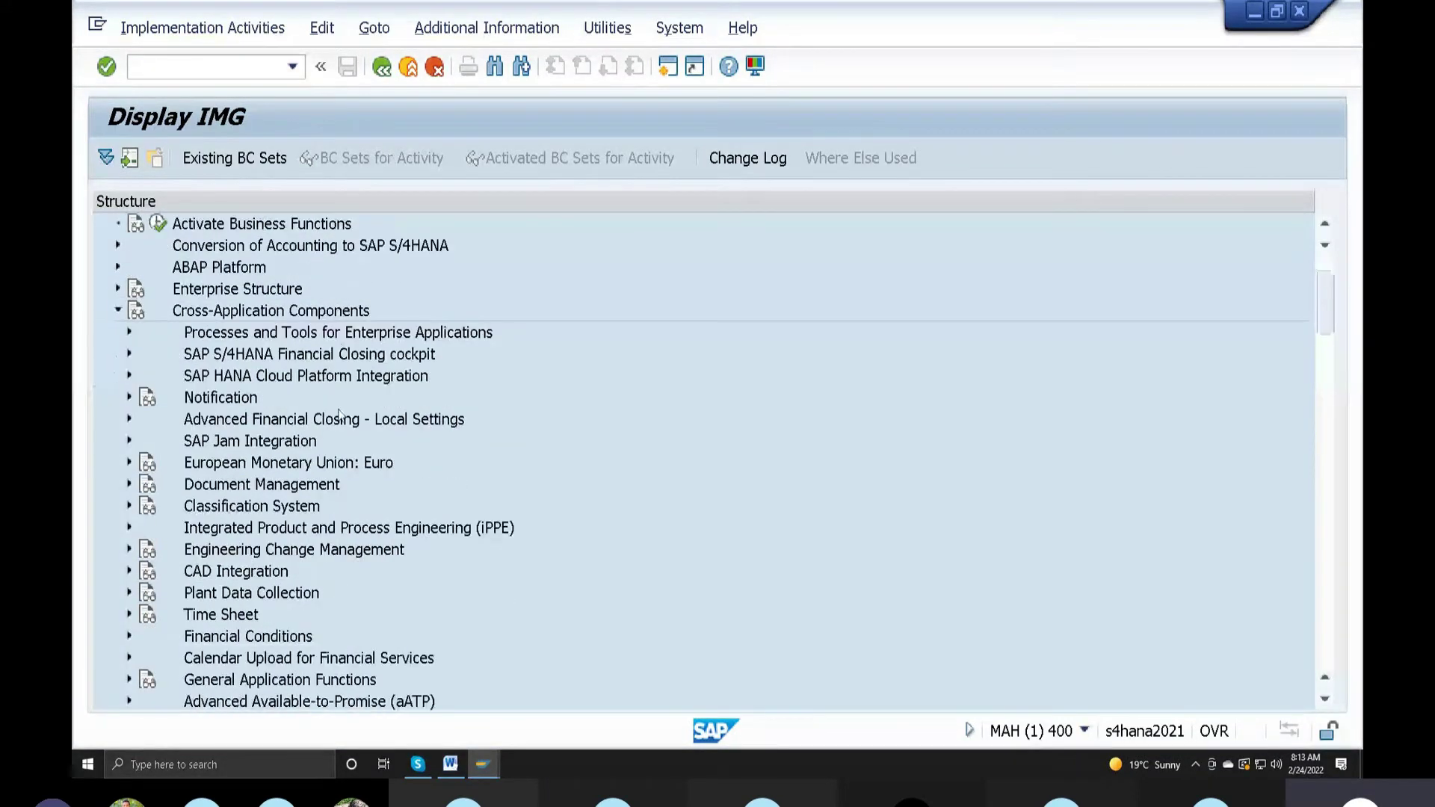
scroll(336, 414, "down", 2)
scroll(339, 418, "down", 2)
scroll(339, 418, "down", 1)
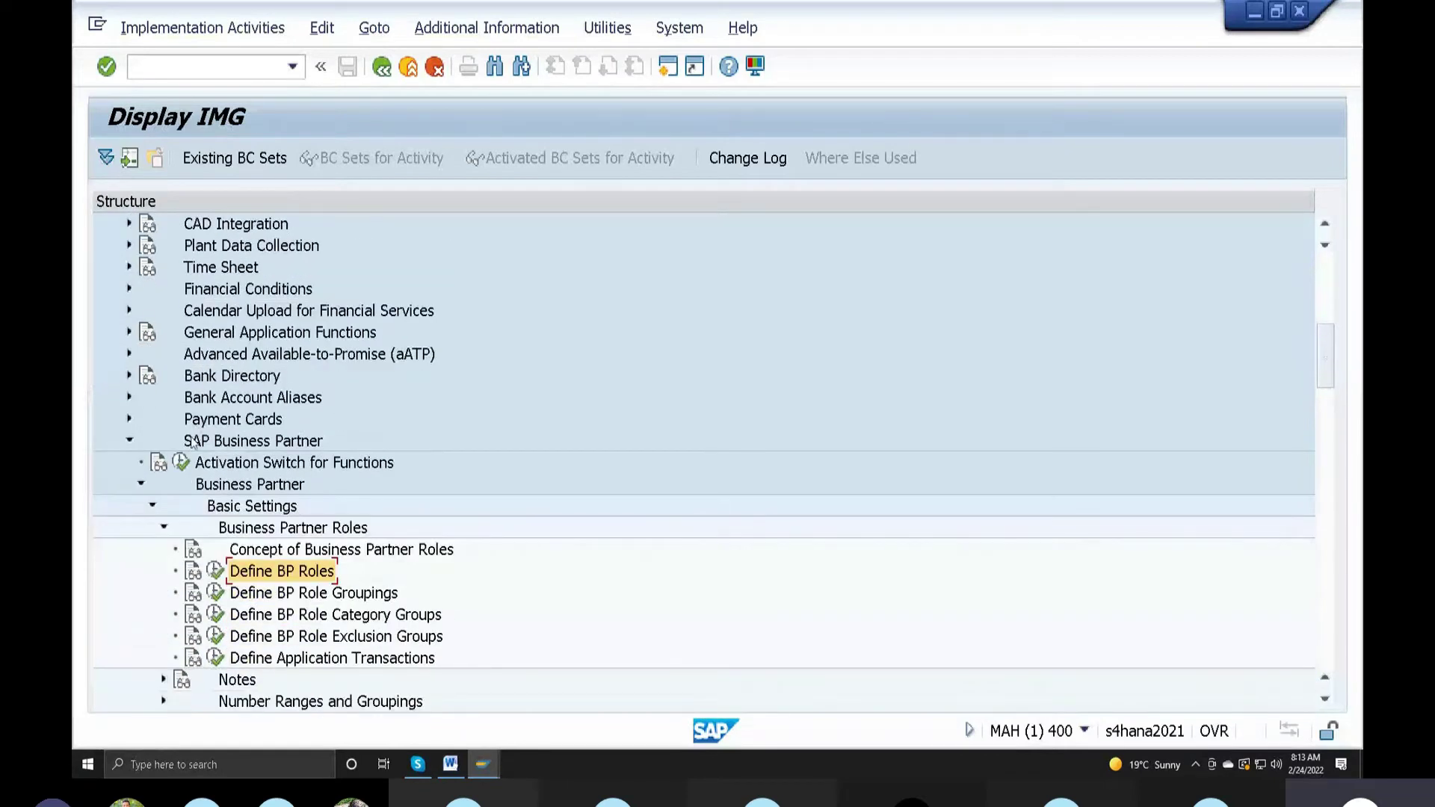
scroll(333, 448, "down", 1)
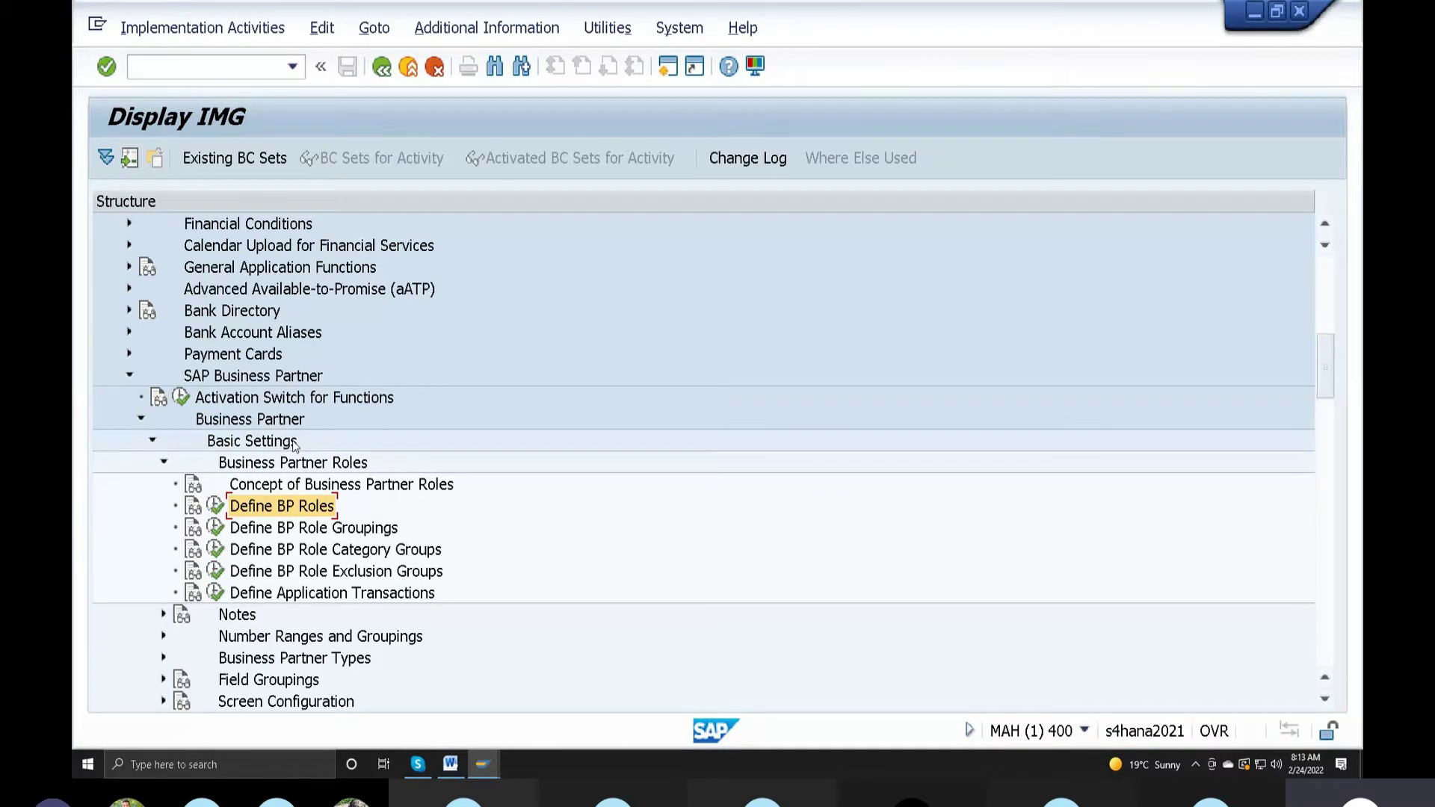
scroll(294, 446, "down", 1)
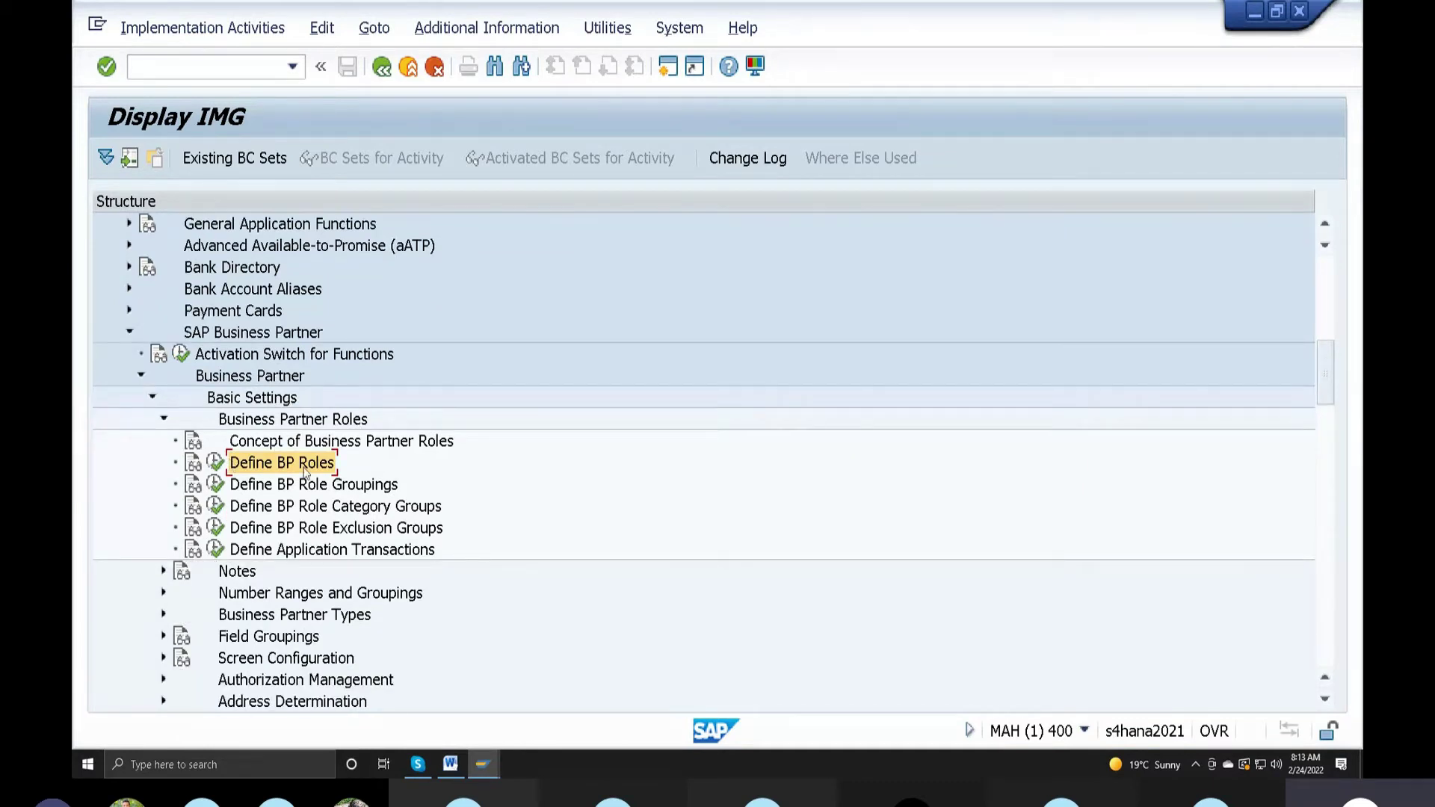
left_click(214, 462)
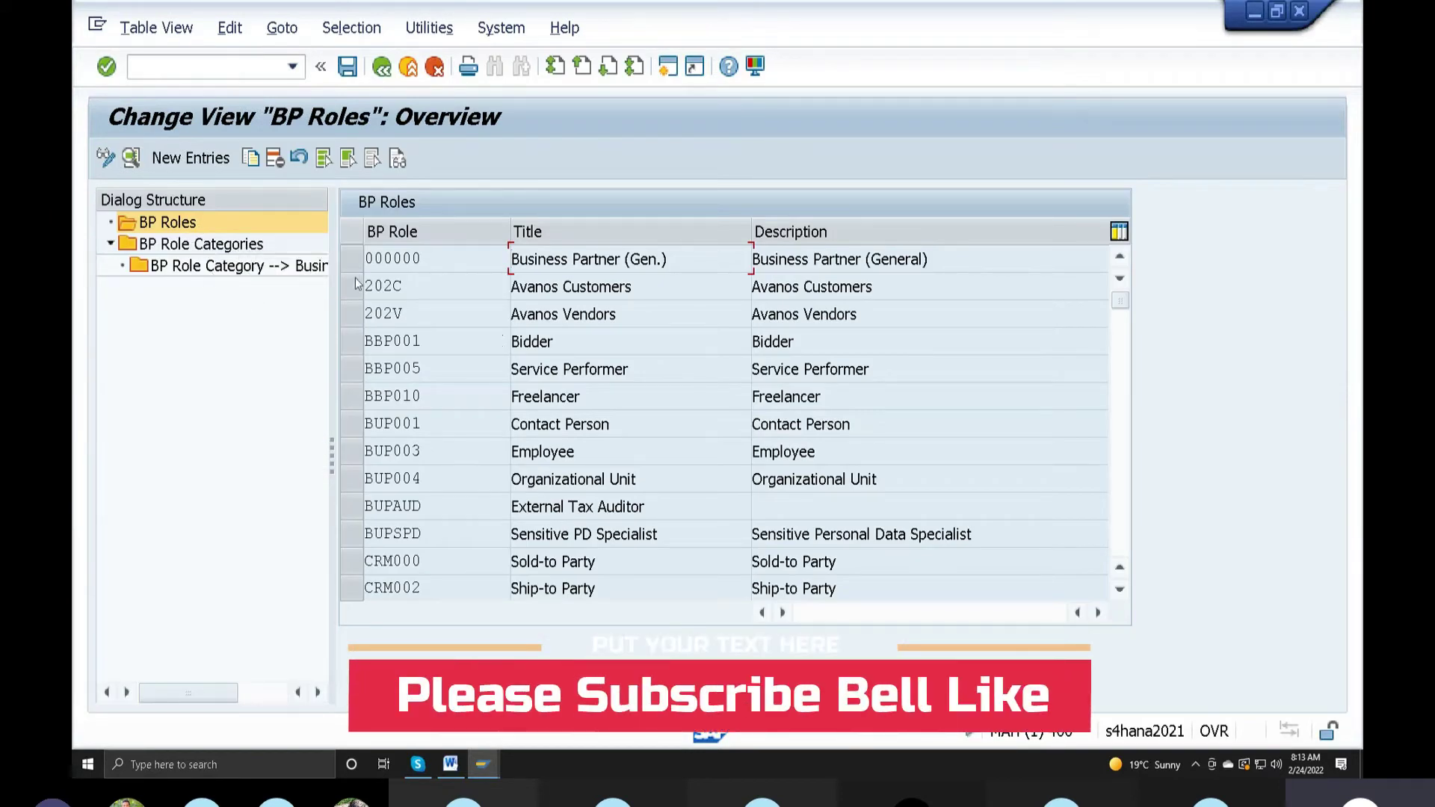
Step: Open a blank new BP Role Categories entry, then minimize SAP to the desktop
left_click(197, 243)
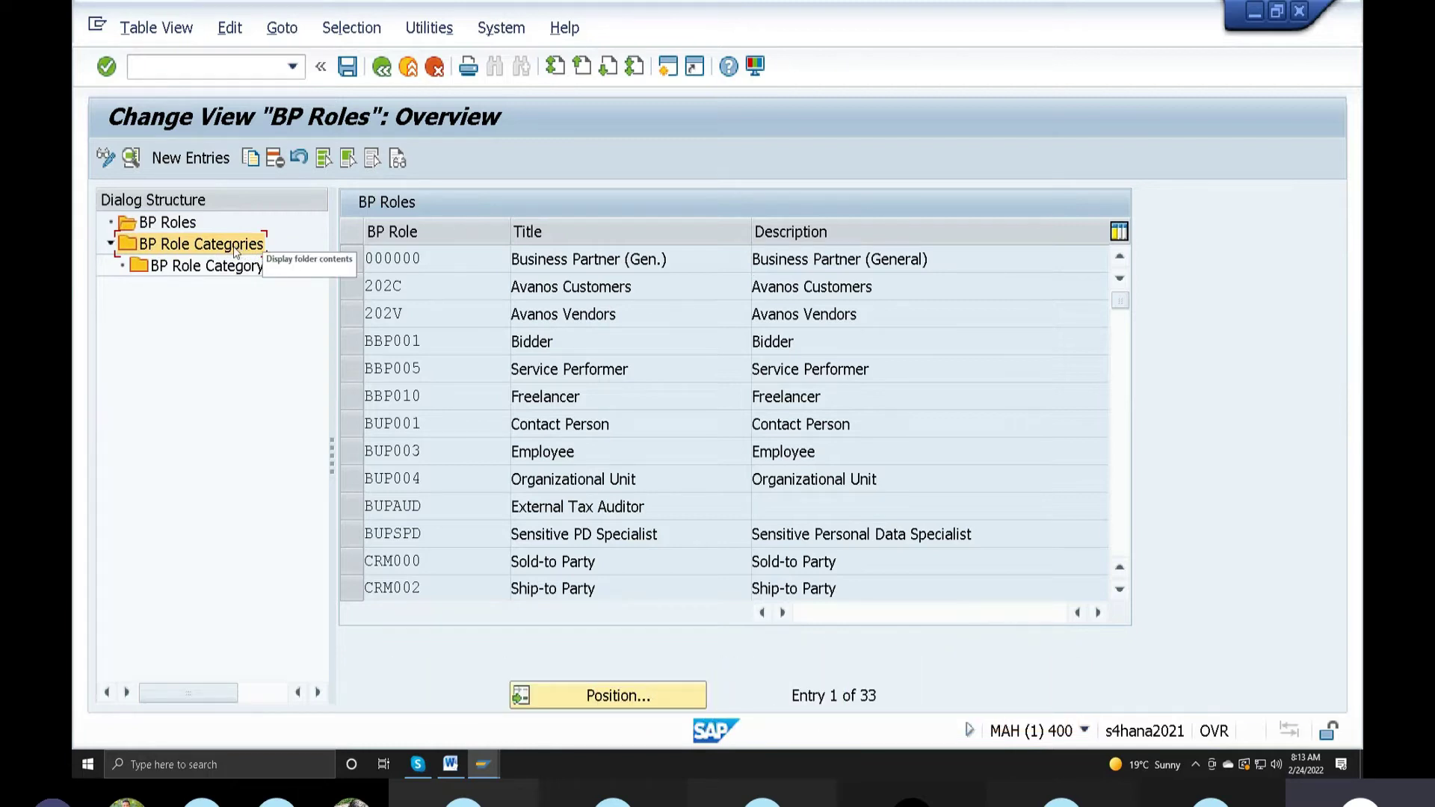
key("Tab")
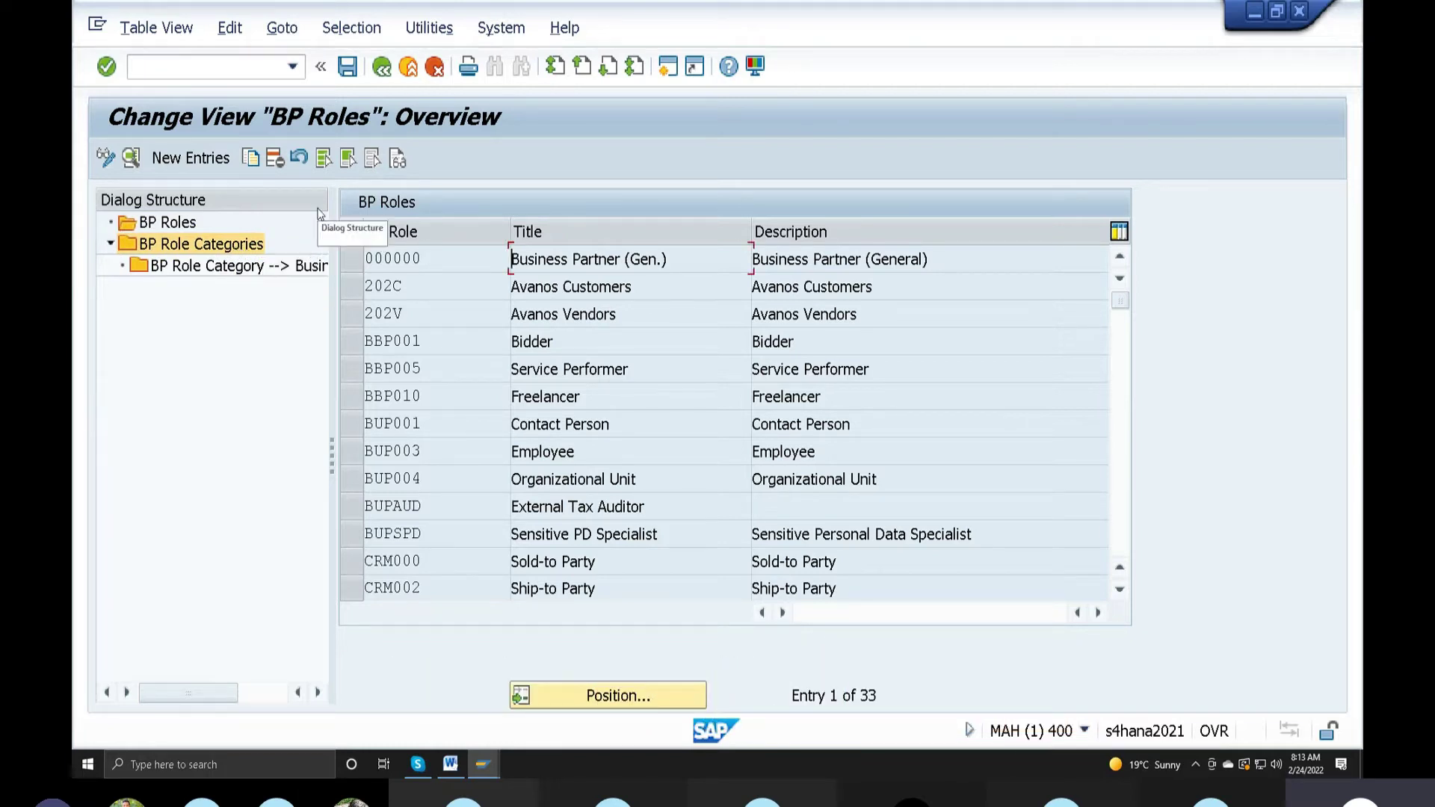
double_click(227, 245)
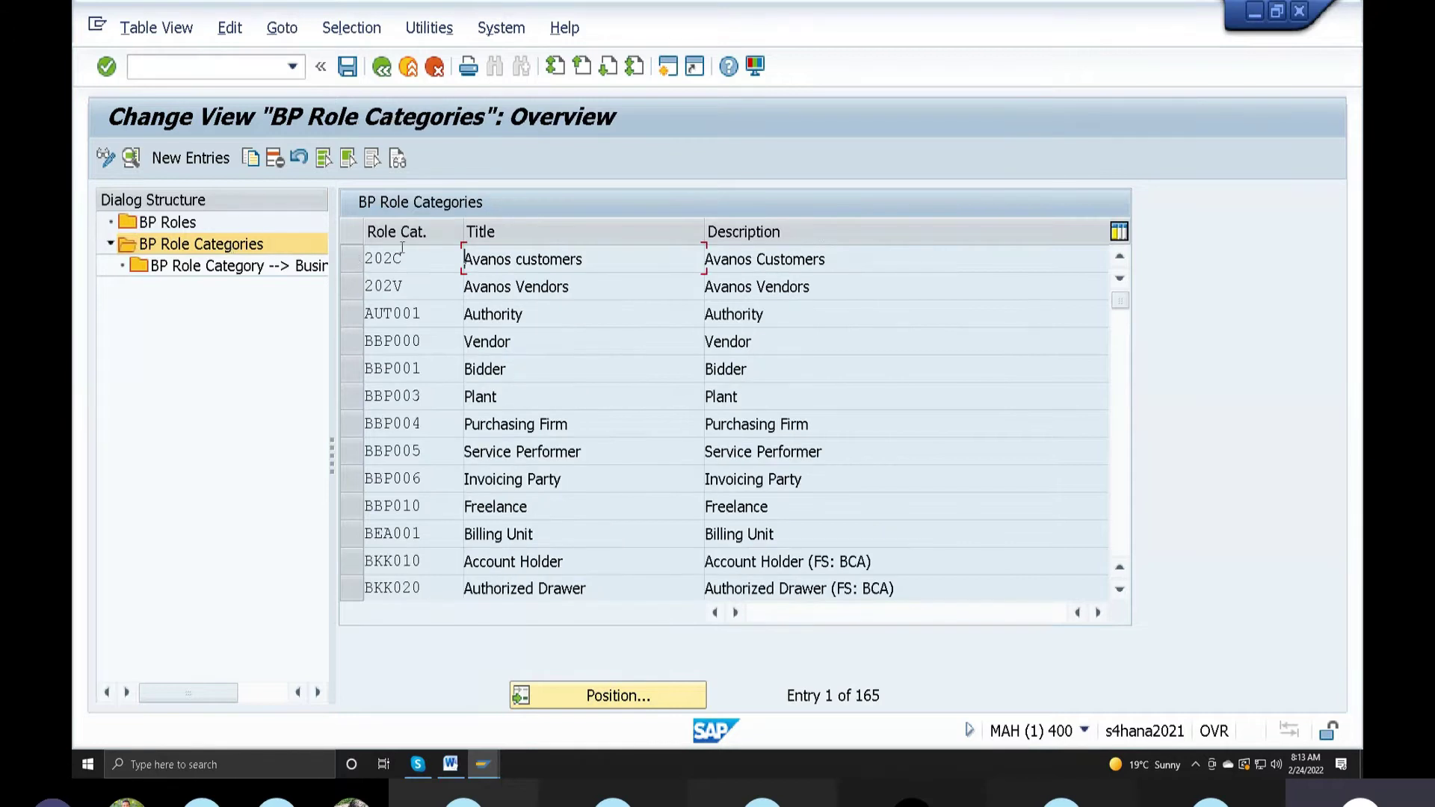
left_click(203, 161)
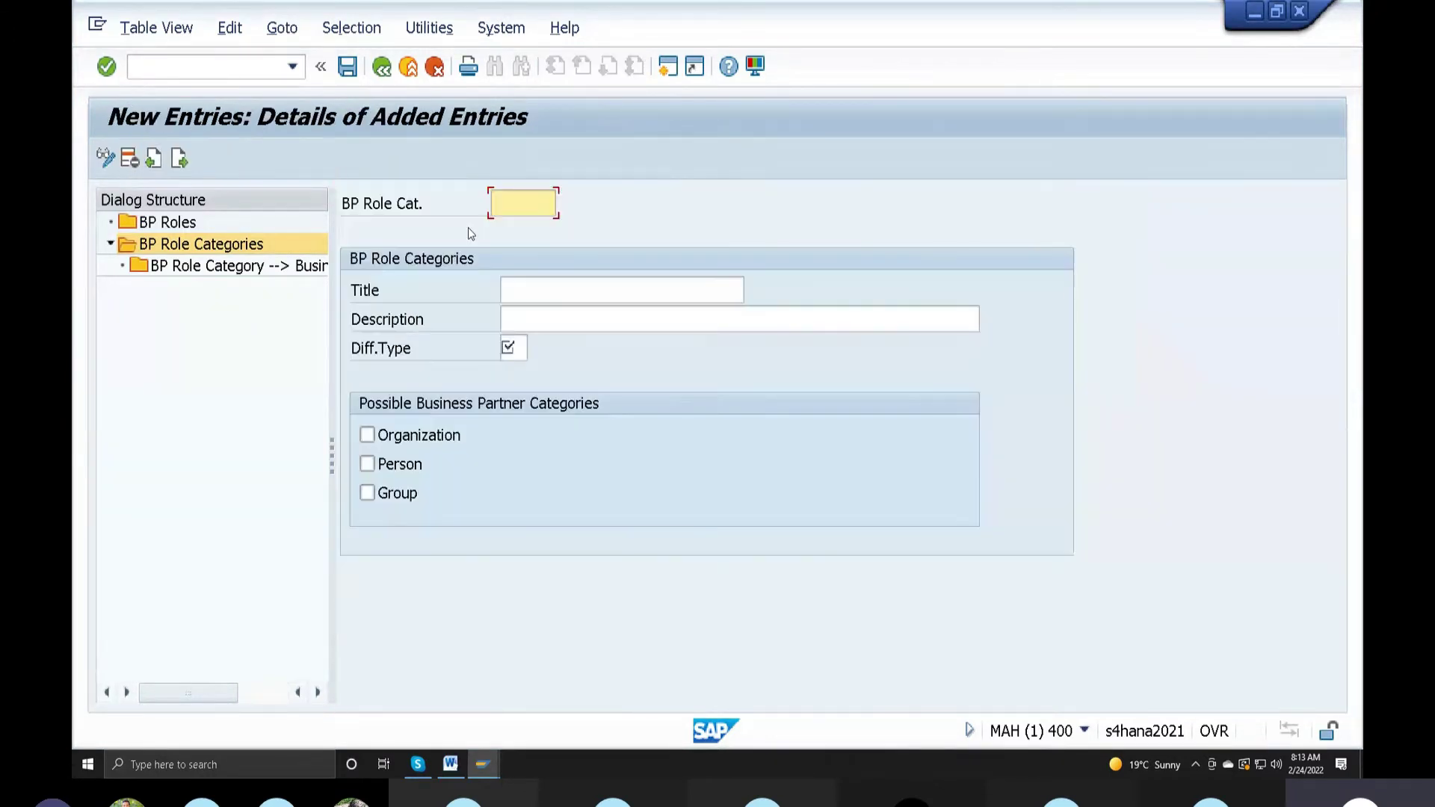
left_click(450, 764)
left_click(1254, 11)
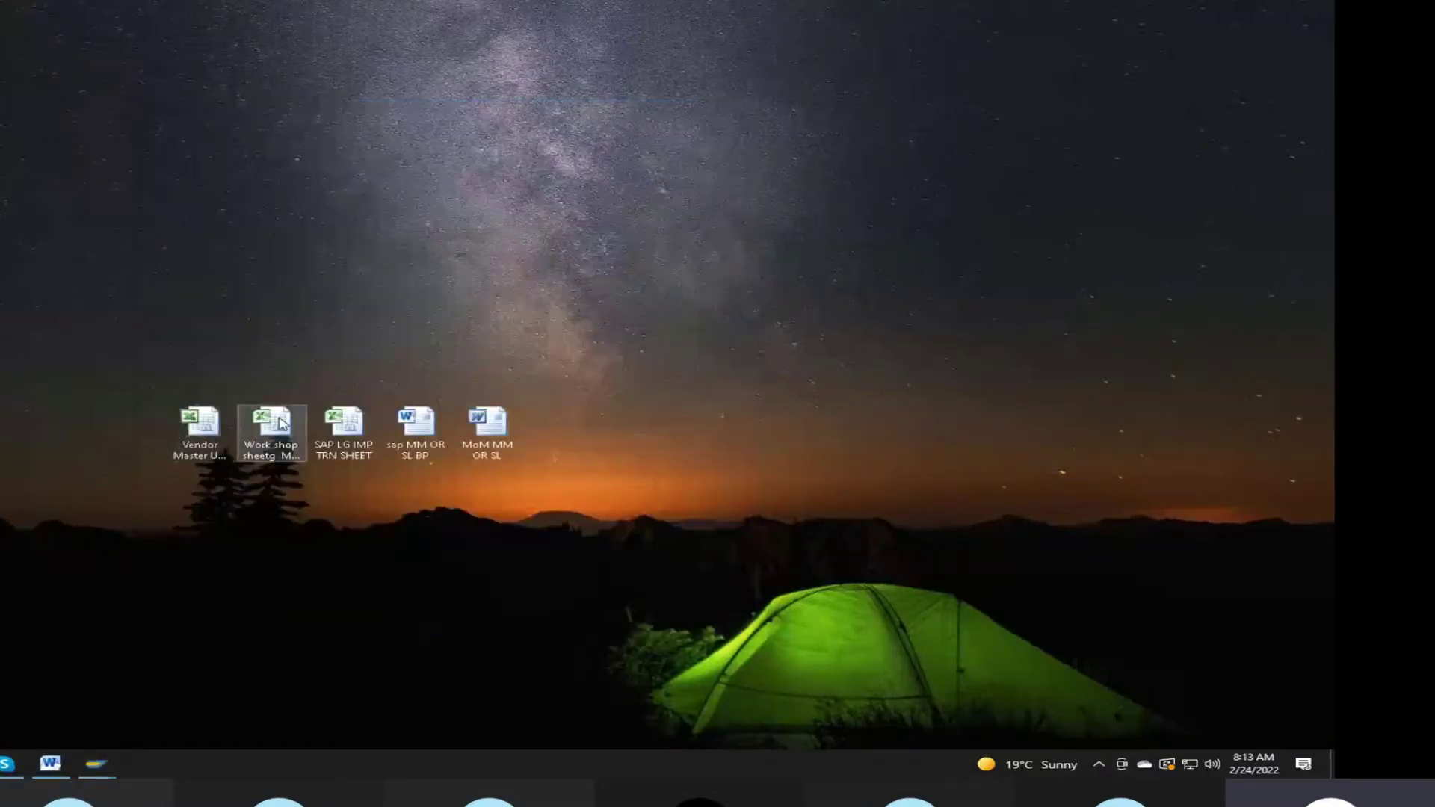
Step: Check planned roles LBF and LBL in the Work shop sheetg MM WITH HANA workbook
double_click(281, 424)
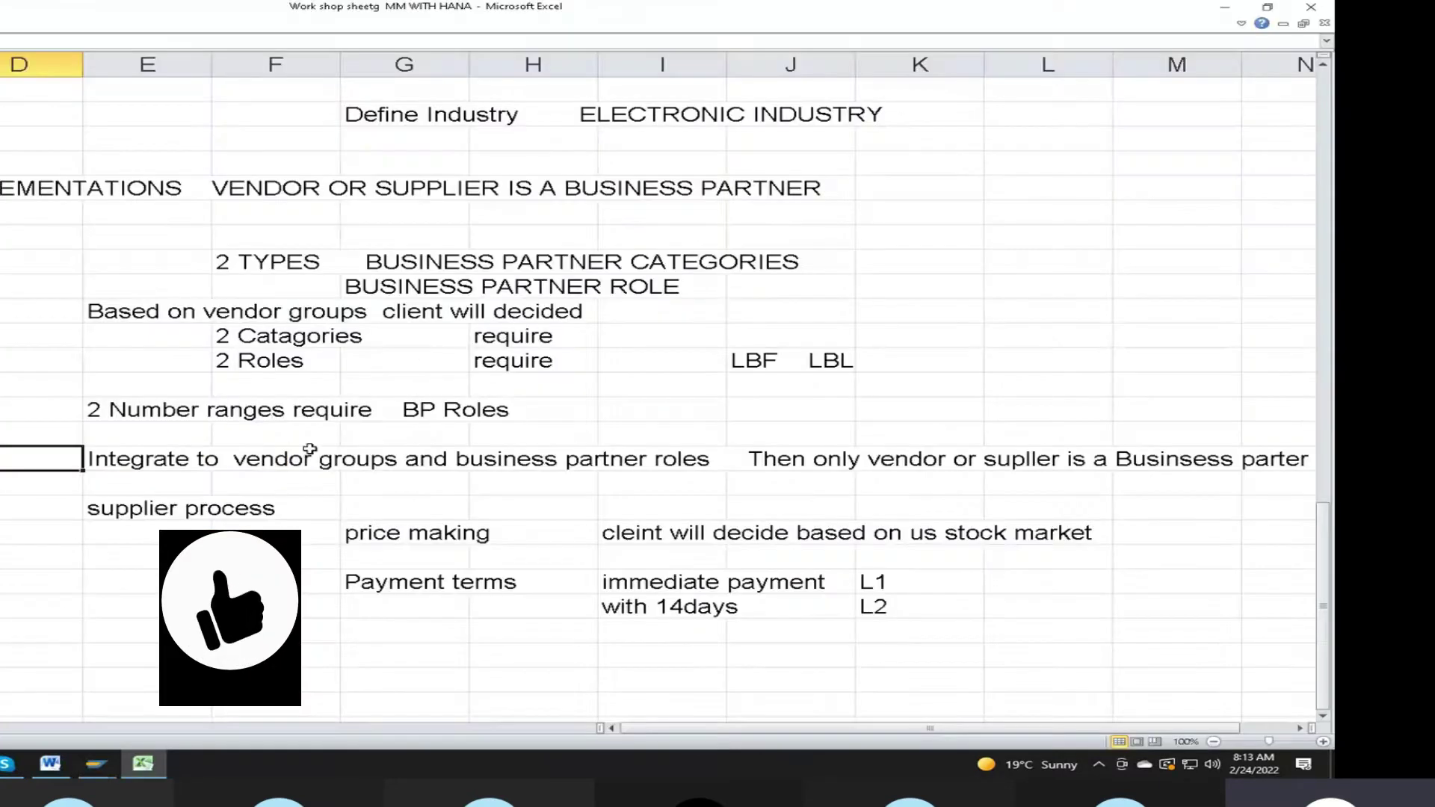
scroll(651, 463, "up", 4)
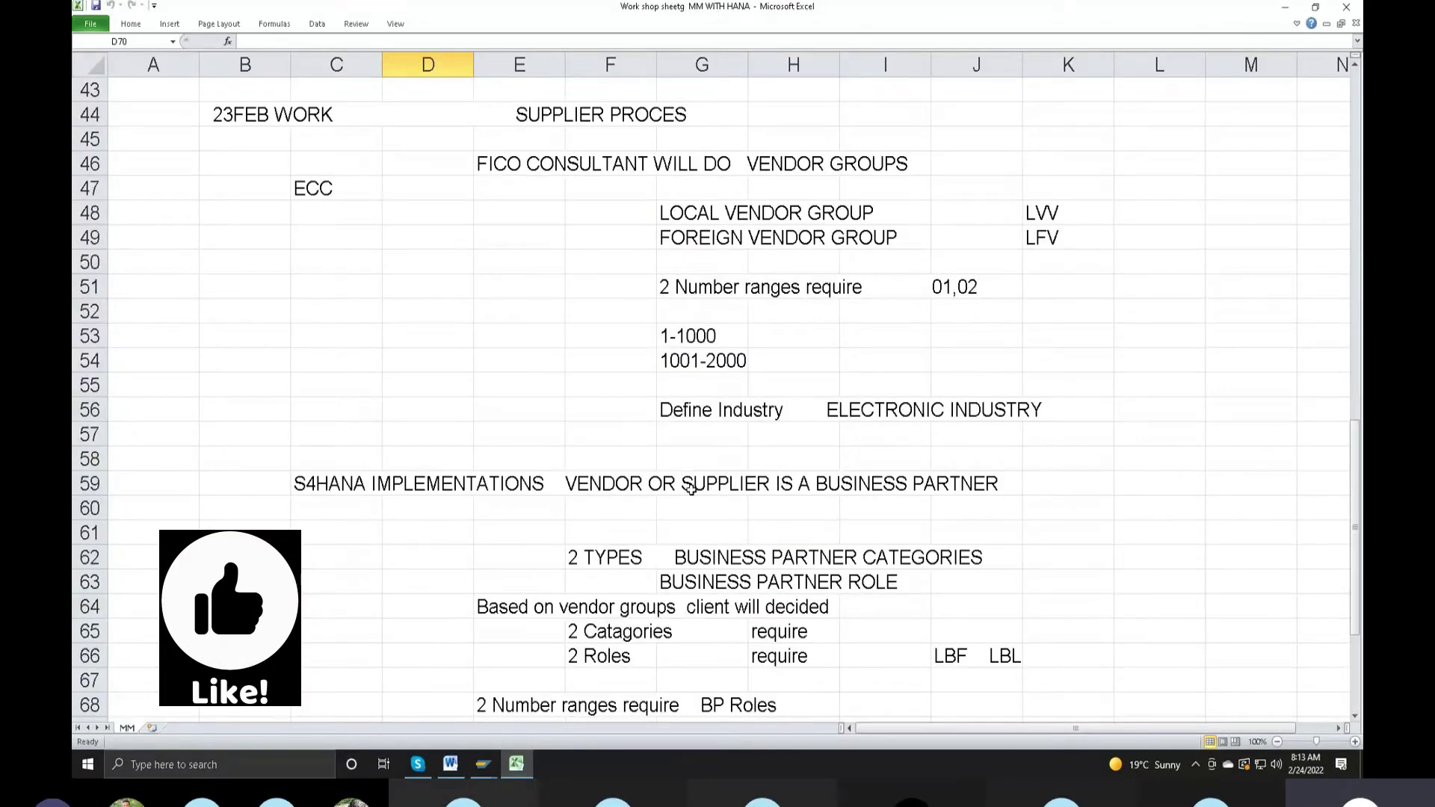
scroll(692, 492, "down", 2)
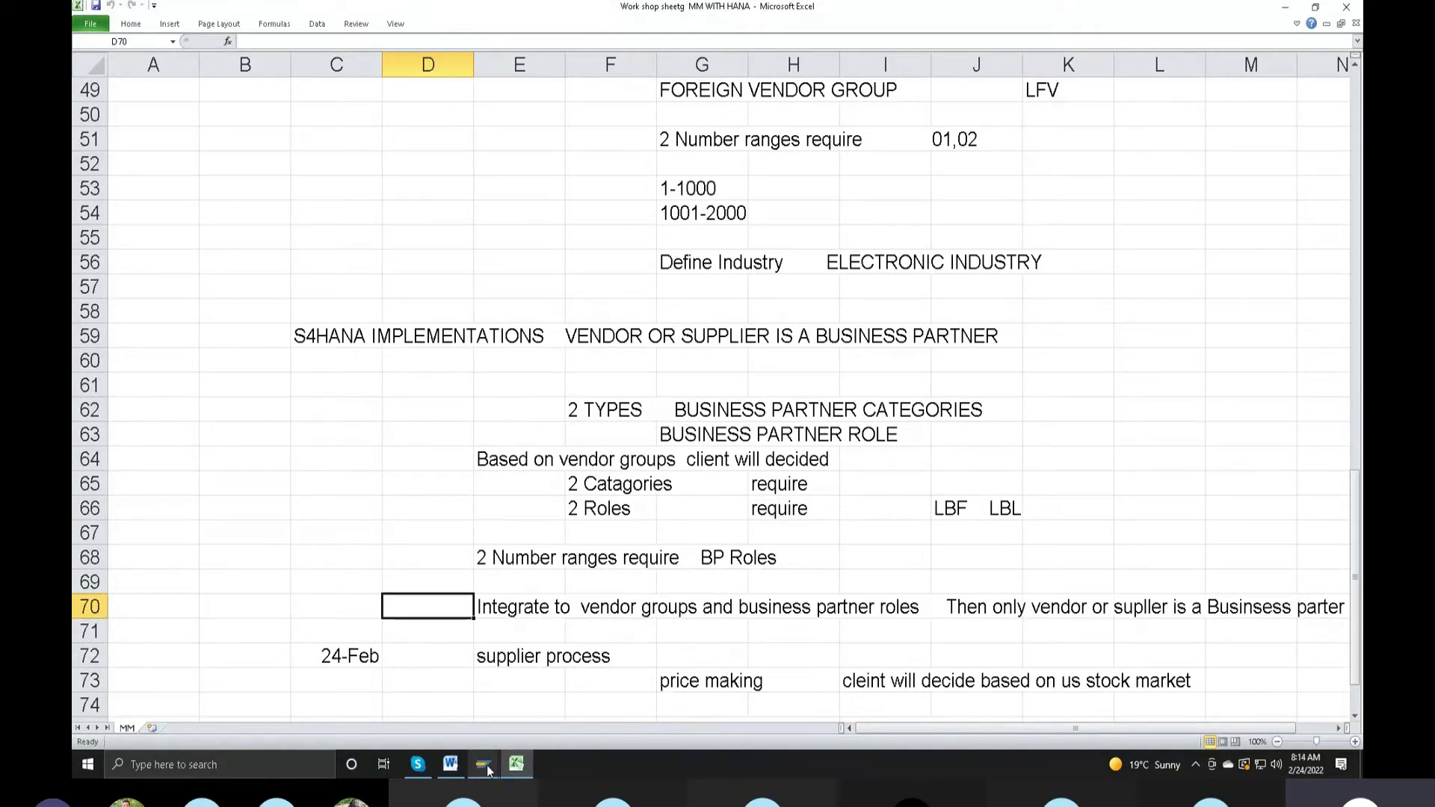
mouse_move(482, 766)
left_click(534, 595)
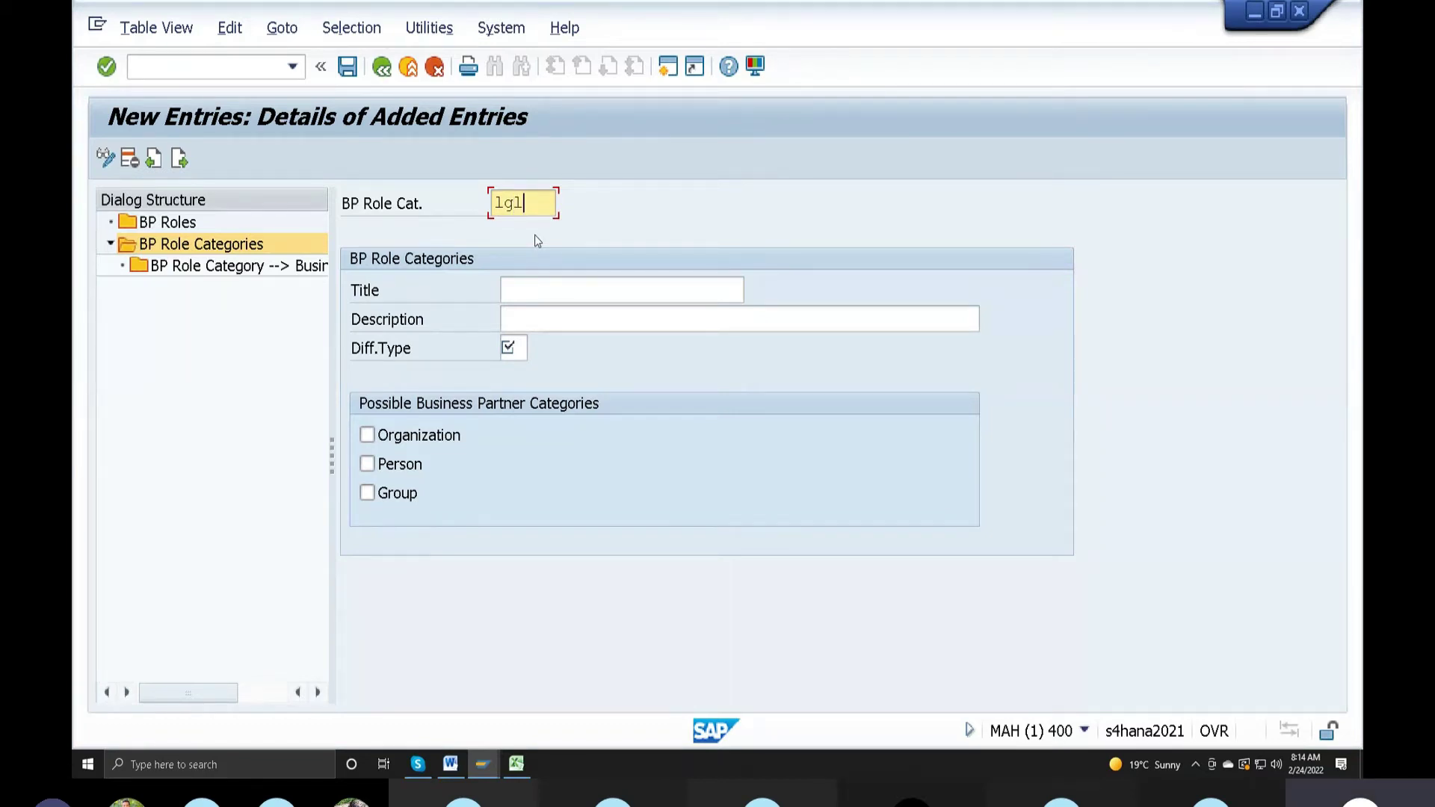
Step: Enter role category lgl with title and description 'lg local vendor categorie'
left_click(513, 295)
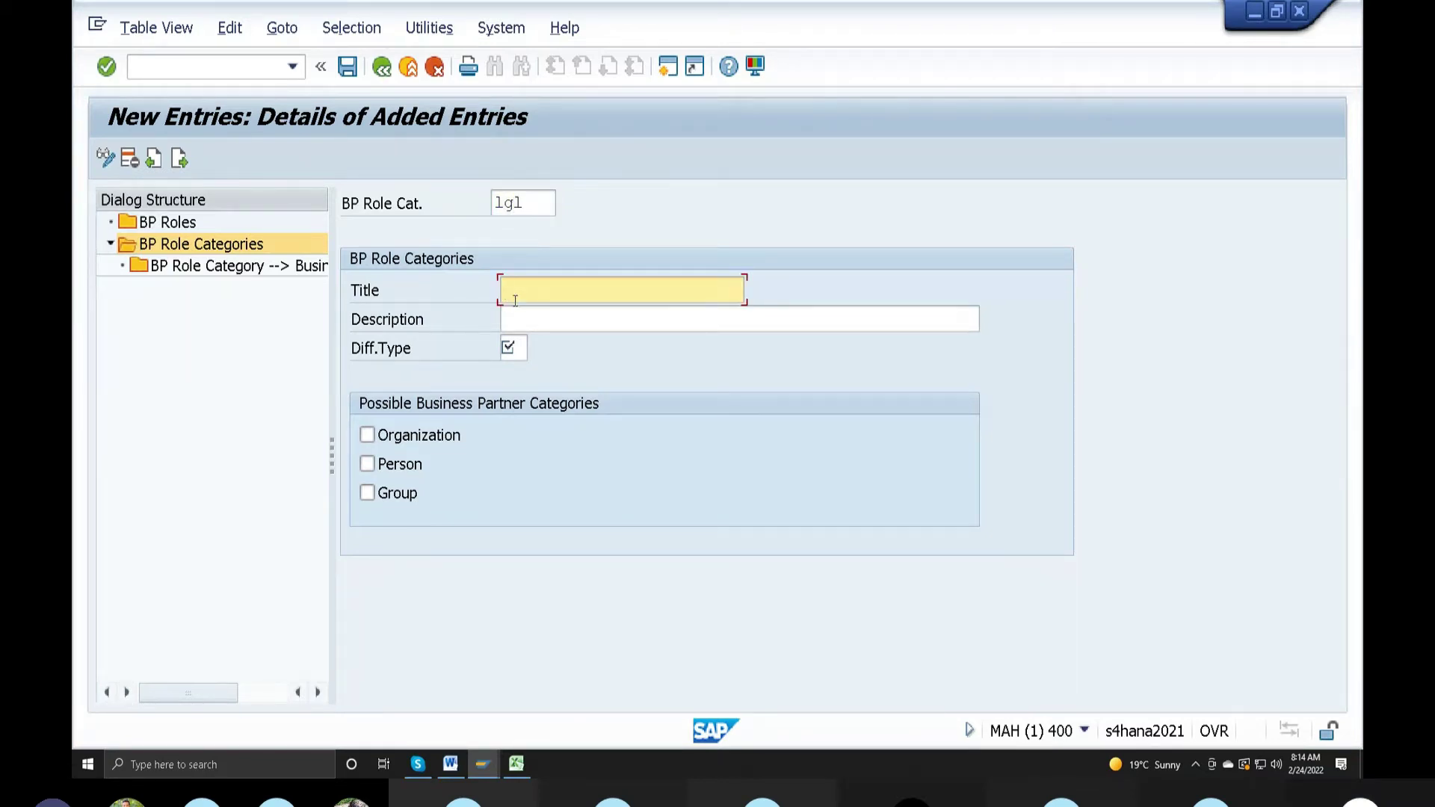
type("lg local ve")
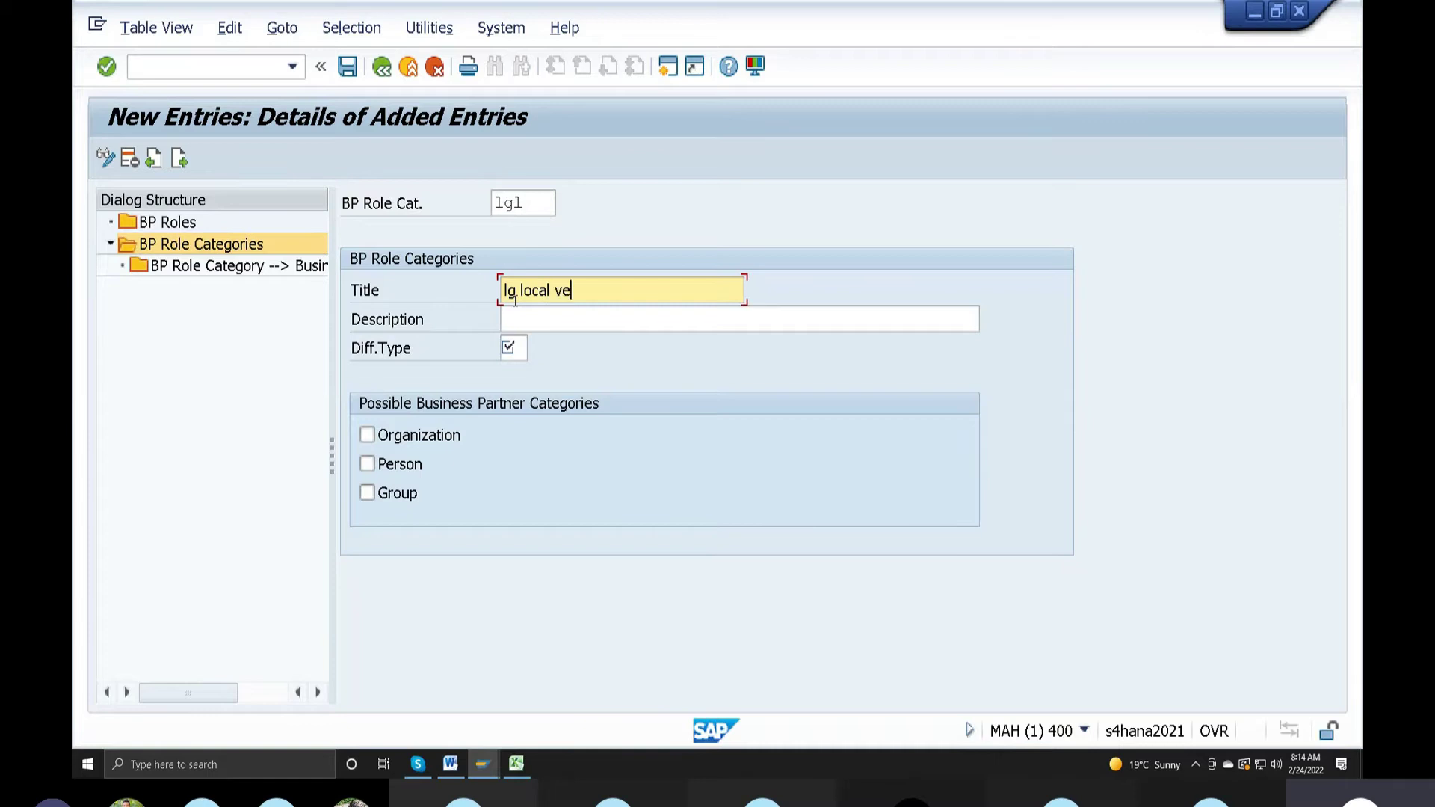
type("bnd")
key("BackSpace")
key("BackSpace")
key("BackSpace")
type("dor cat")
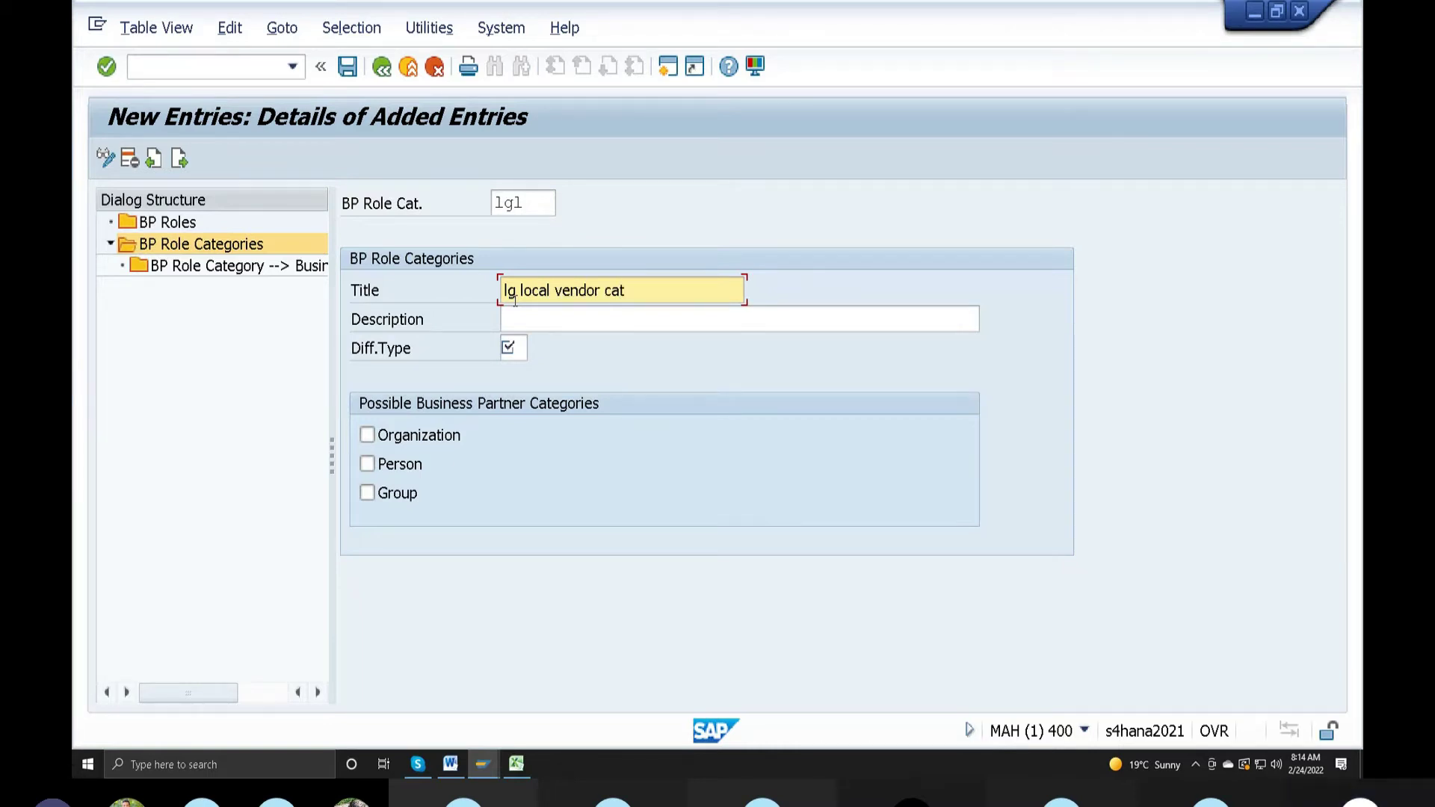
type("egor")
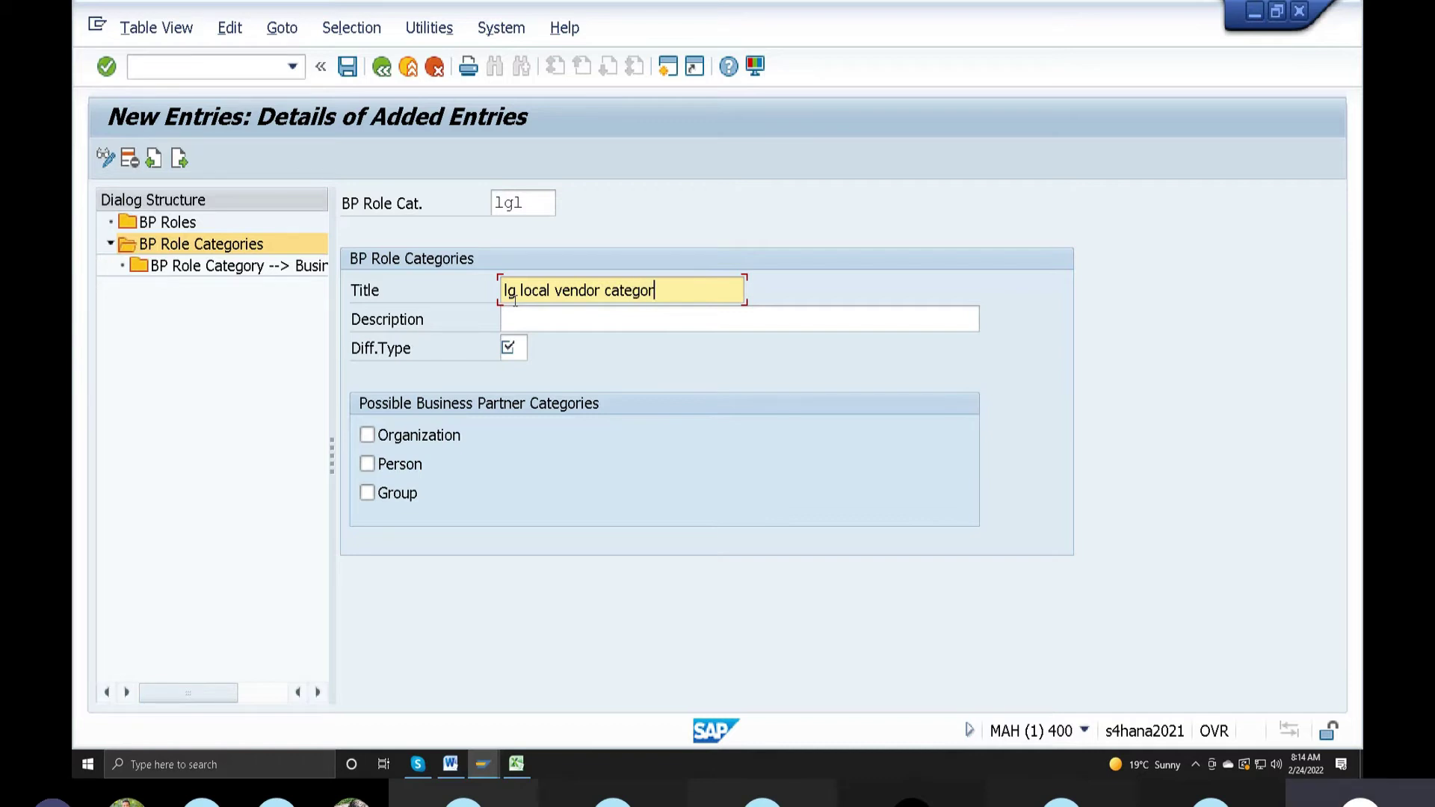
type("ie")
left_click(554, 323)
key("shift+Tab")
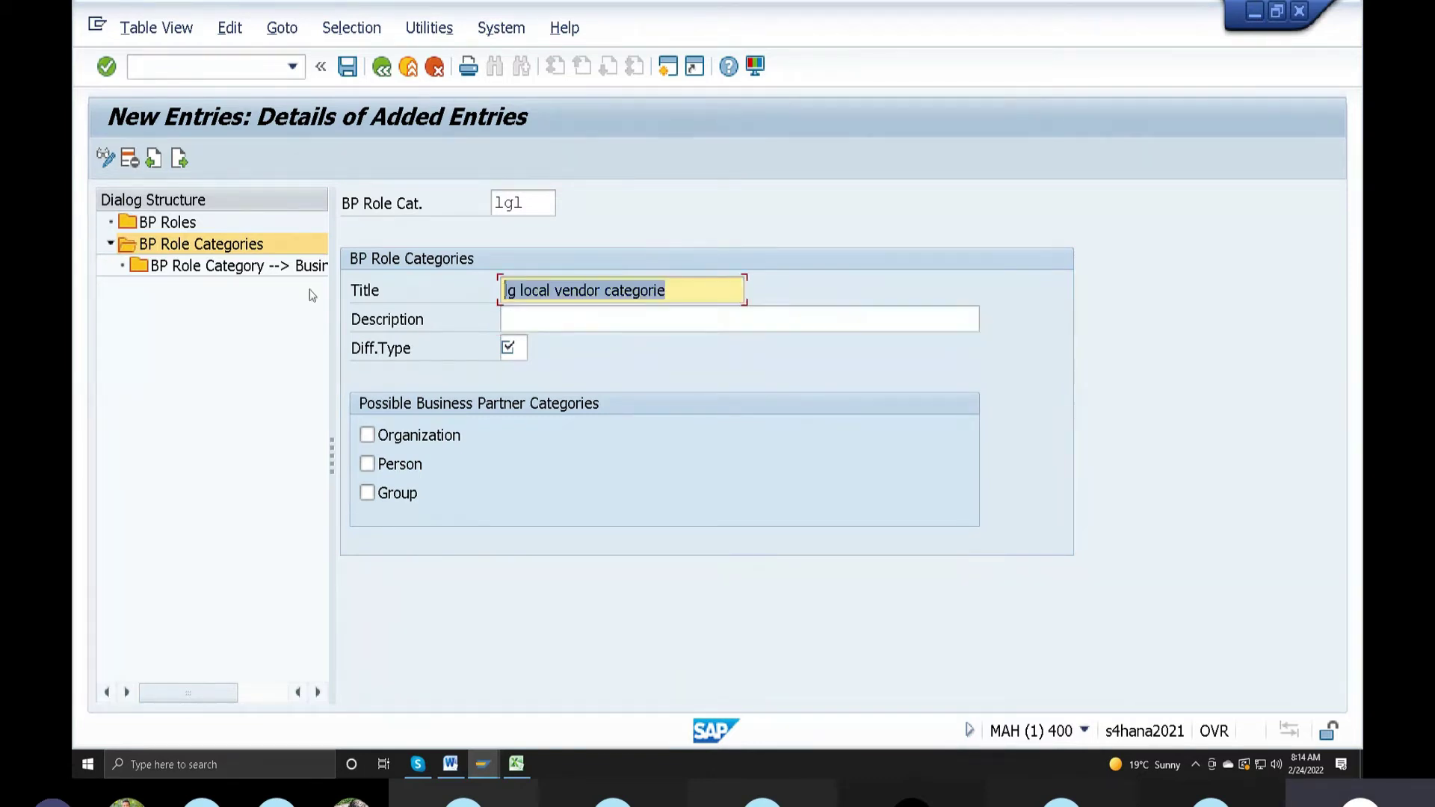
key("ctrl+c")
left_click(539, 320)
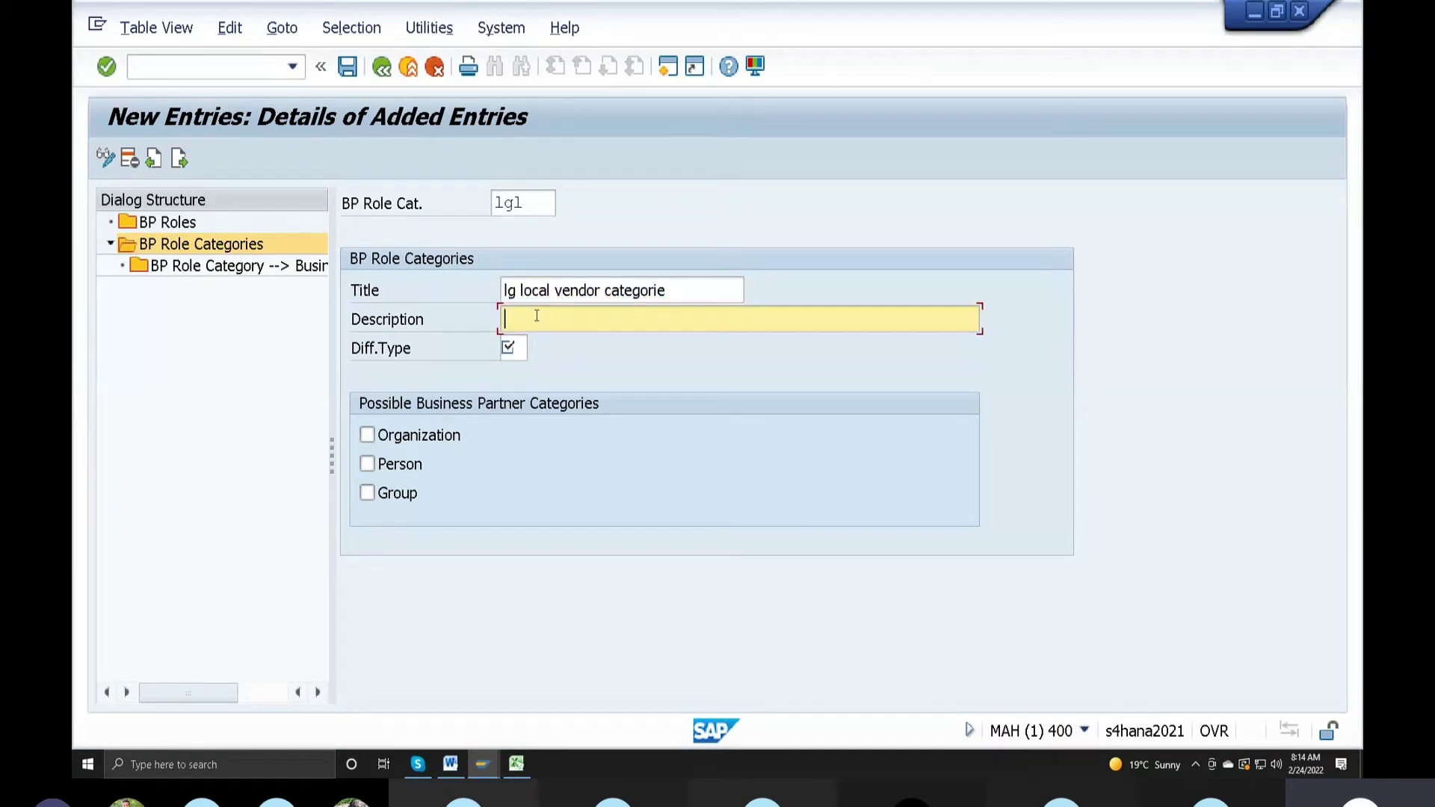
key("ctrl+v")
left_click(518, 351)
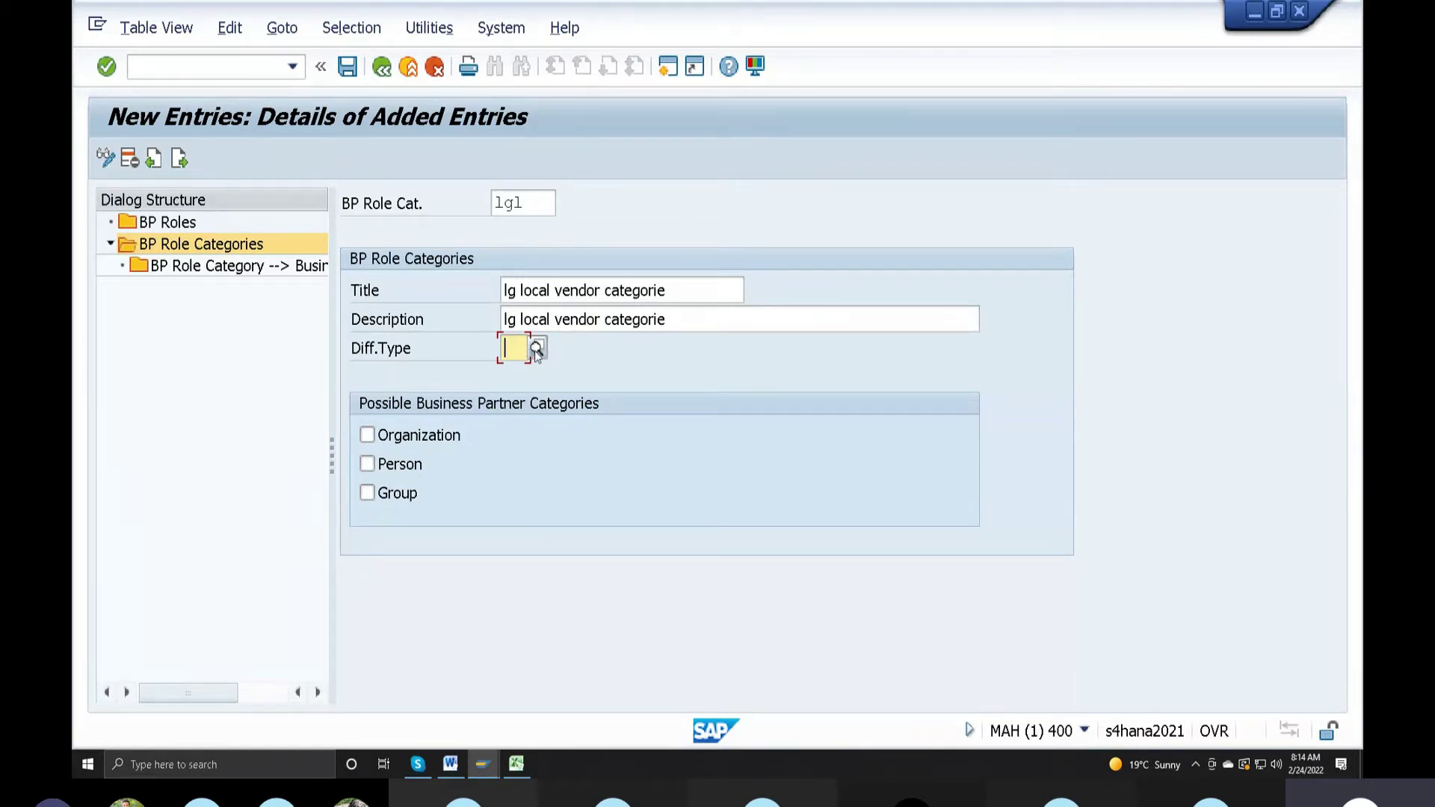
left_click(535, 350)
Step: Set Diff.Type 0 (General Data) and allow the Organization, Person and Group categories
left_click_drag(557, 213, 879, 98)
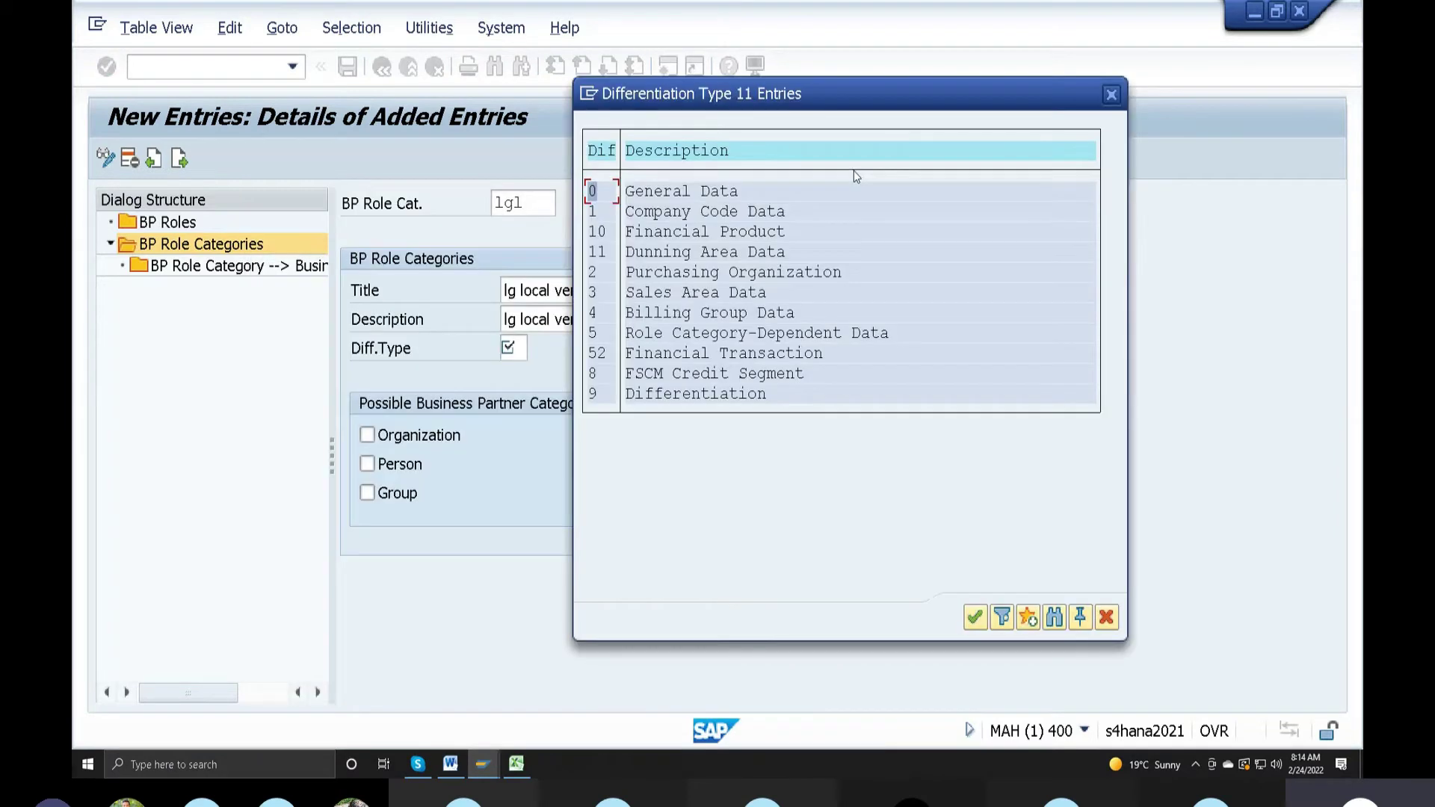
double_click(691, 192)
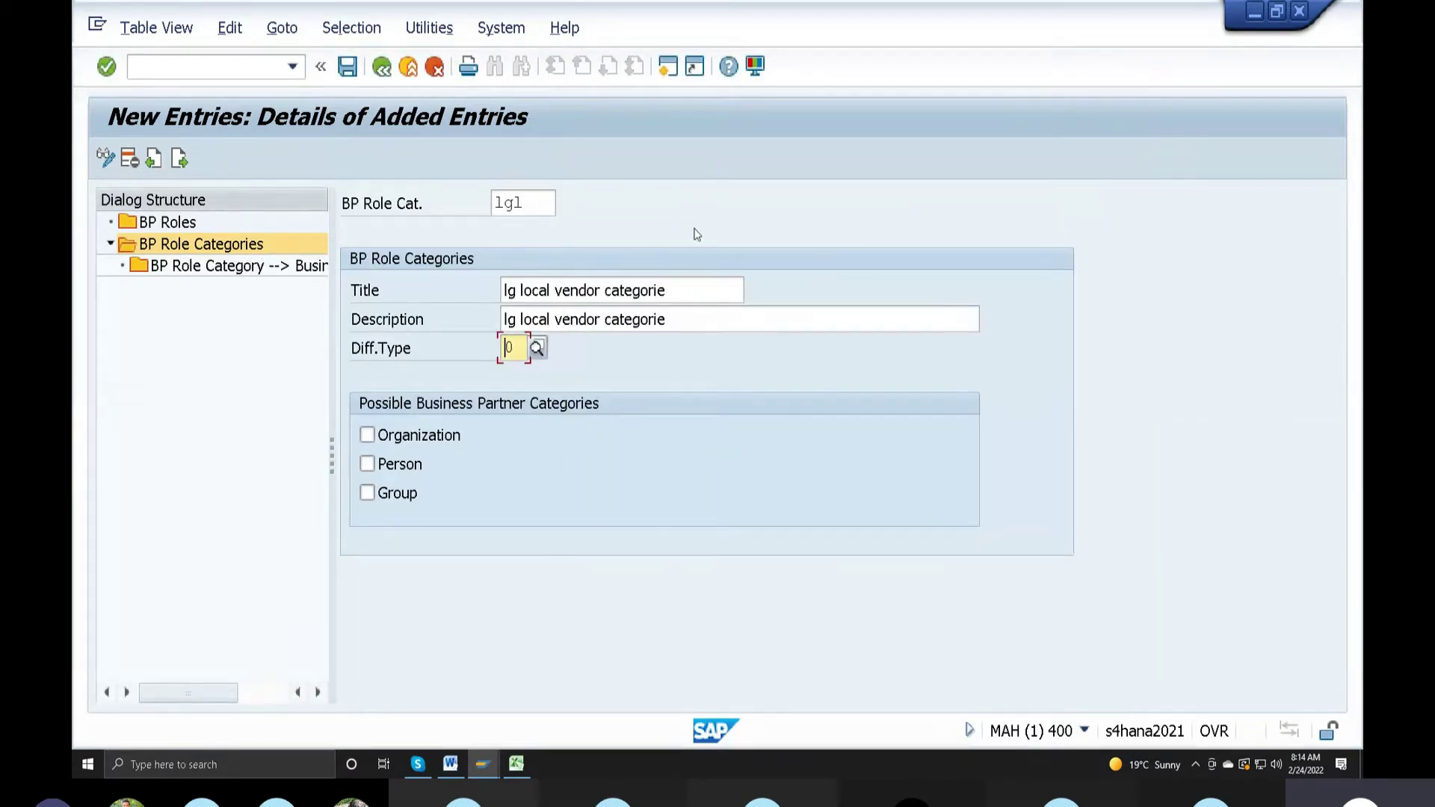
left_click(367, 475)
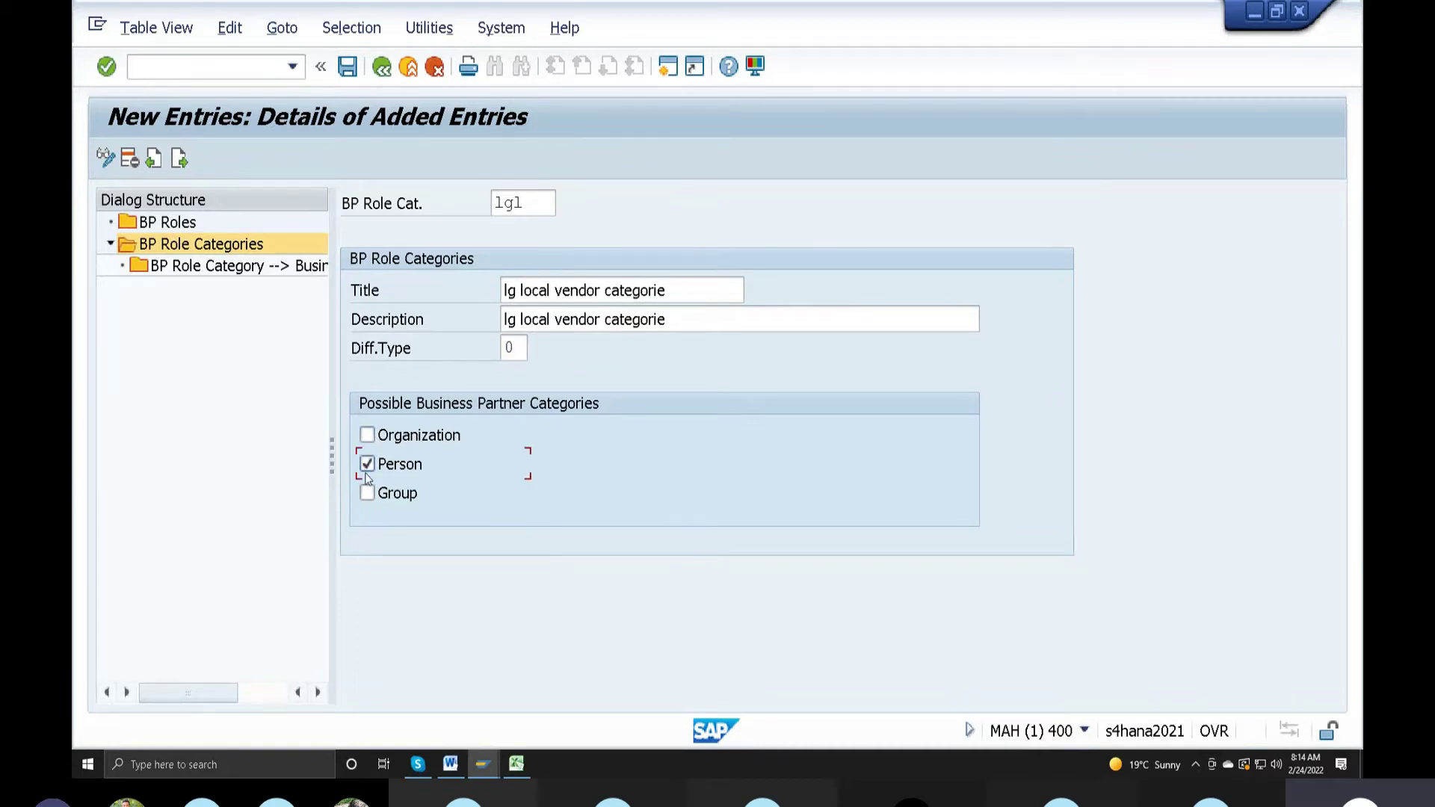
left_click(364, 438)
left_click(368, 495)
Step: Save the LGL role category, accepting the namespace warning
left_click(348, 67)
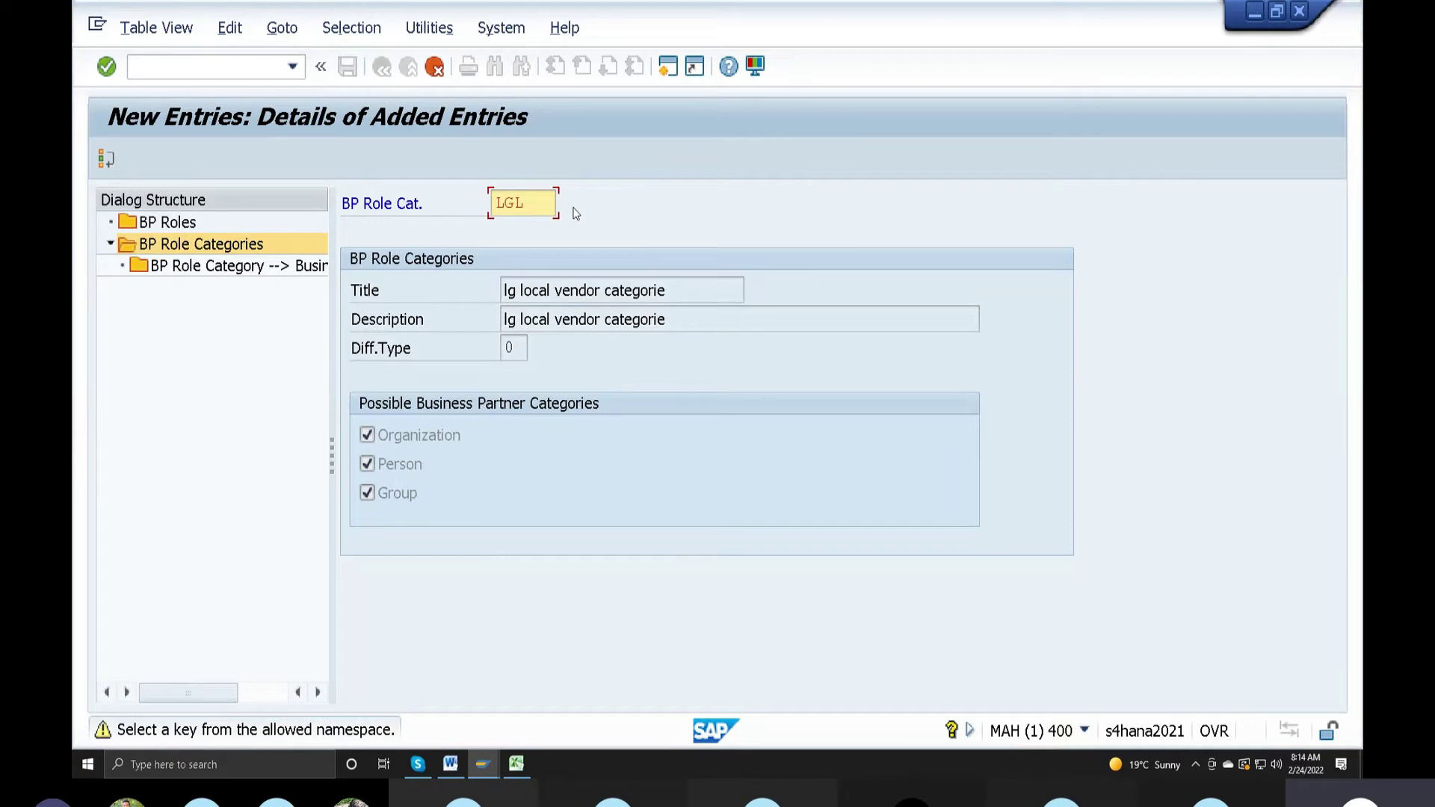
key("Return")
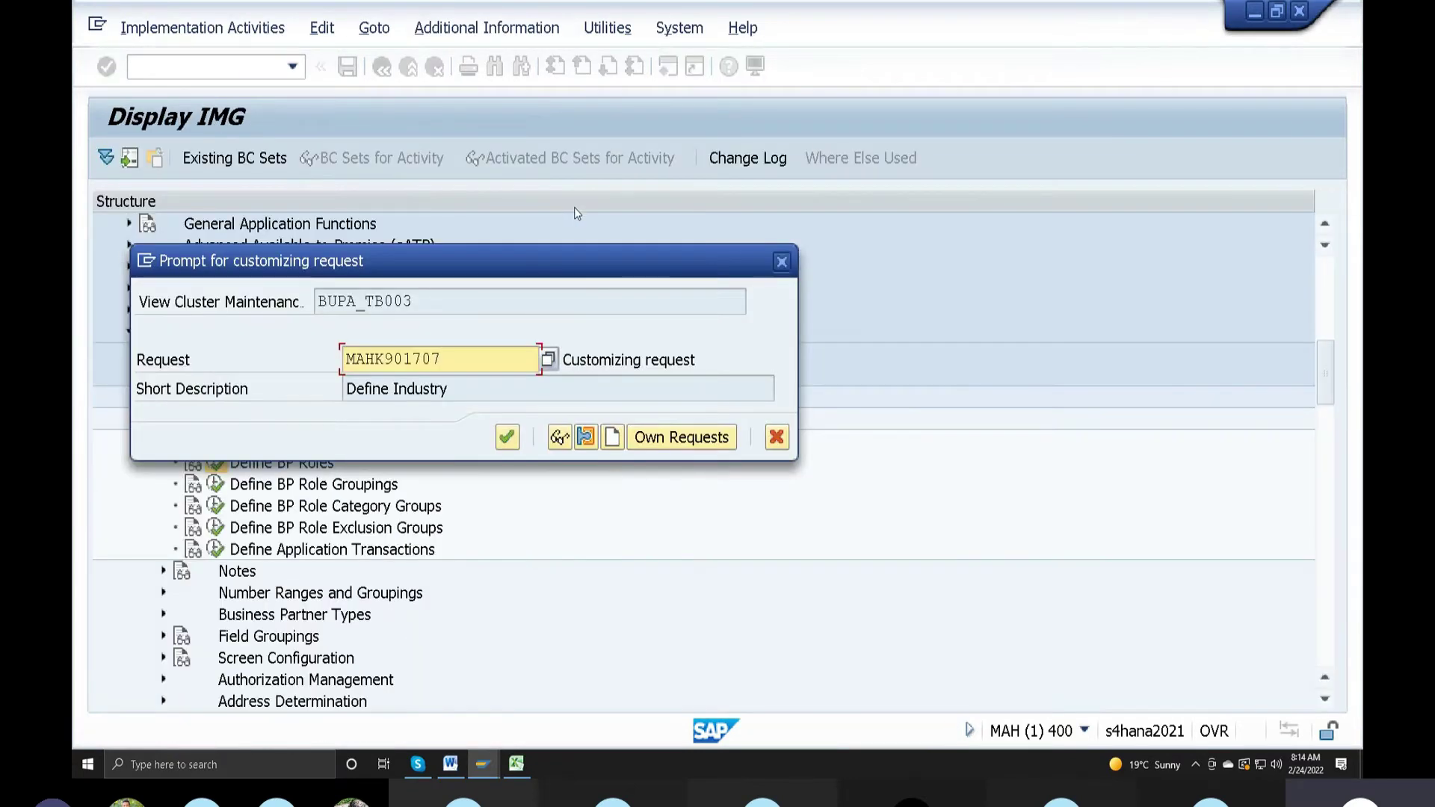
left_click_drag(618, 252, 887, 206)
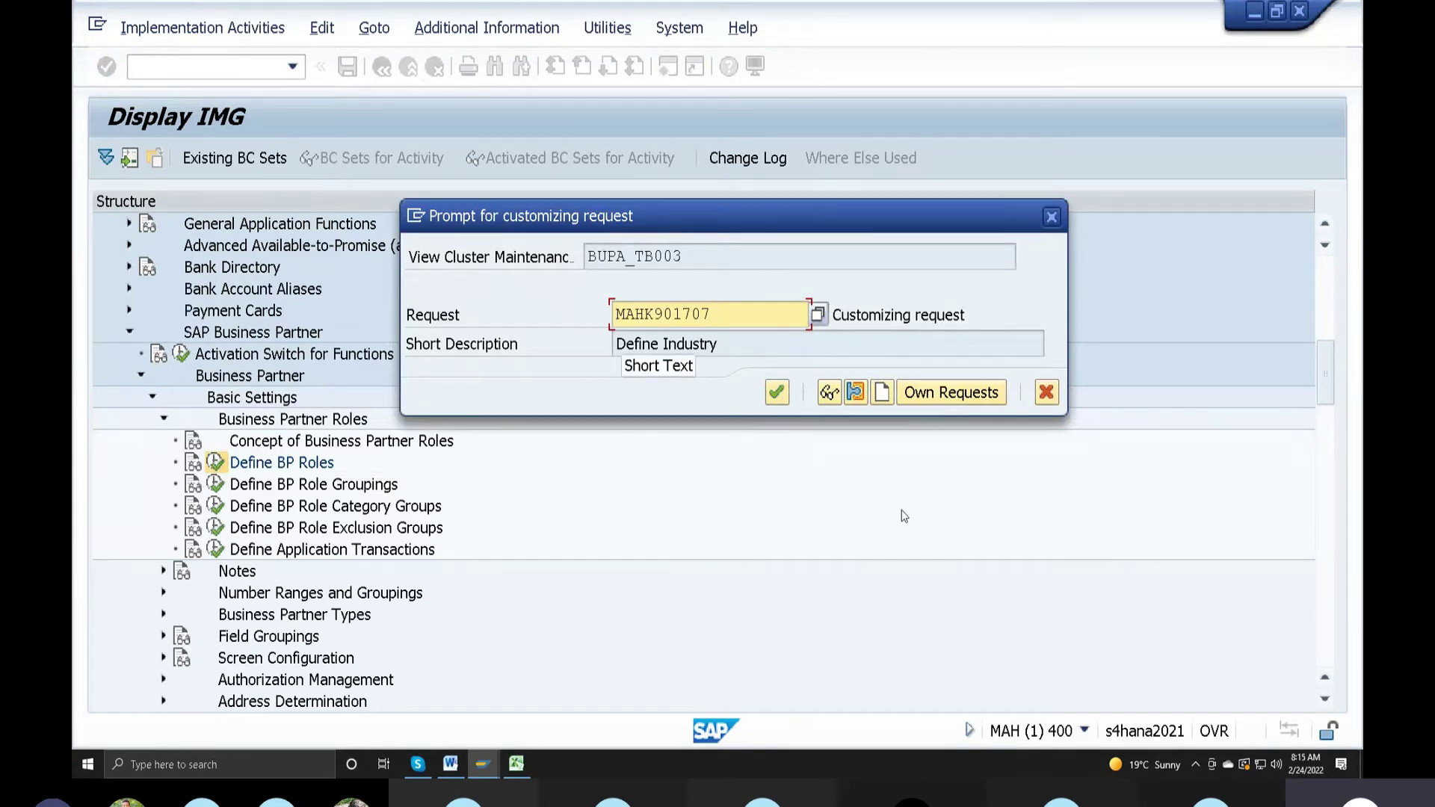
Step: Create customizing request MAHK901831 described 'Define Business partner category and role'
left_click(882, 393)
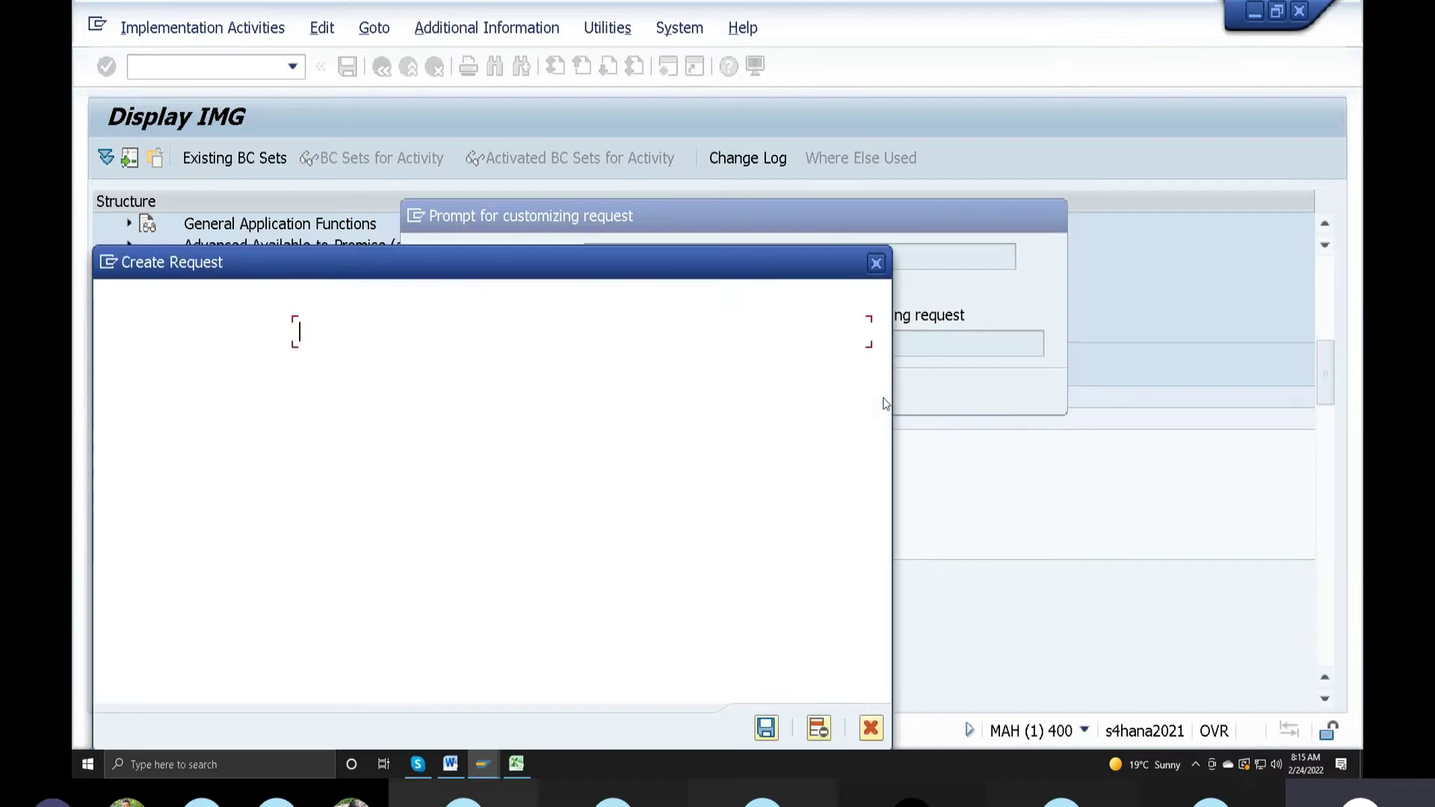
type("Define")
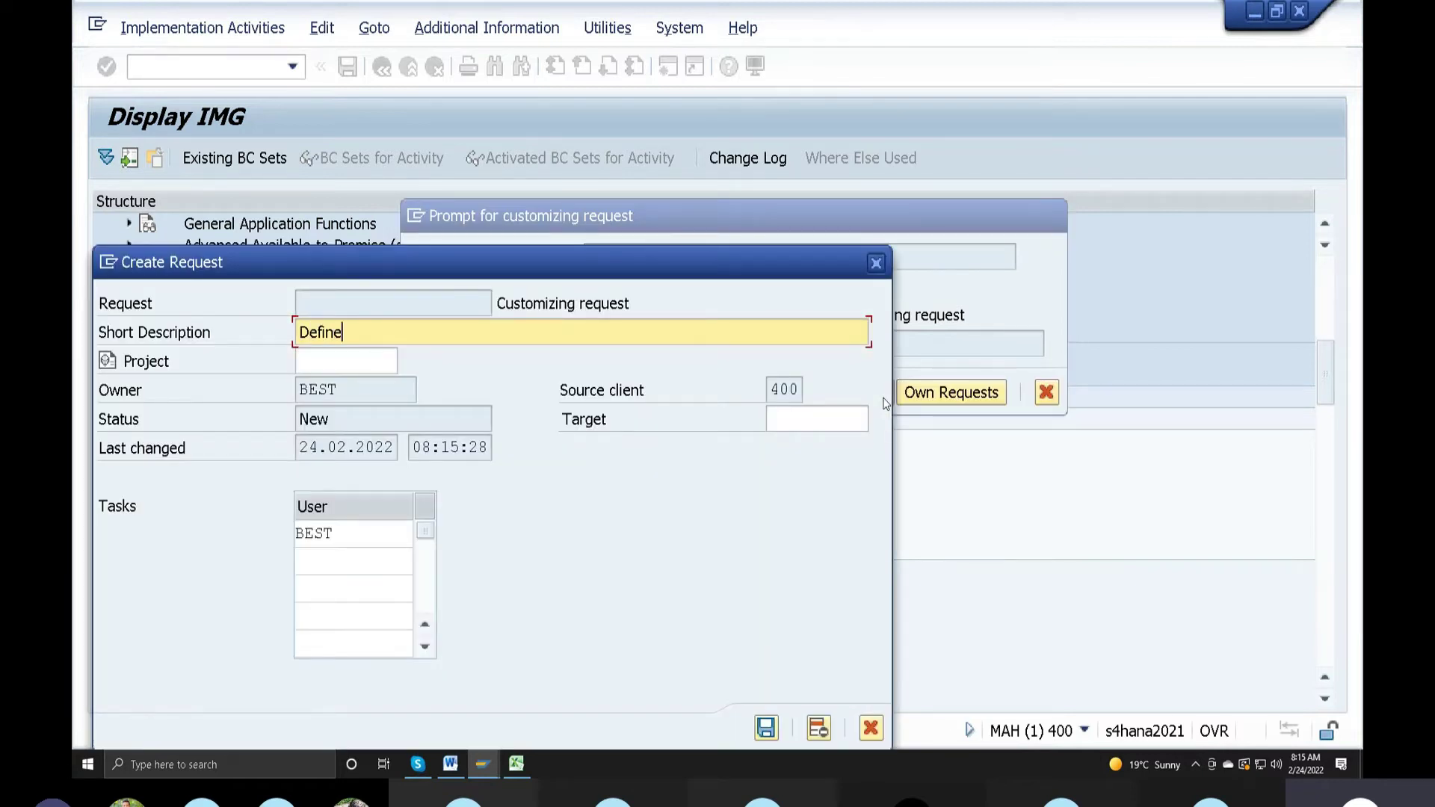
type(" Business ")
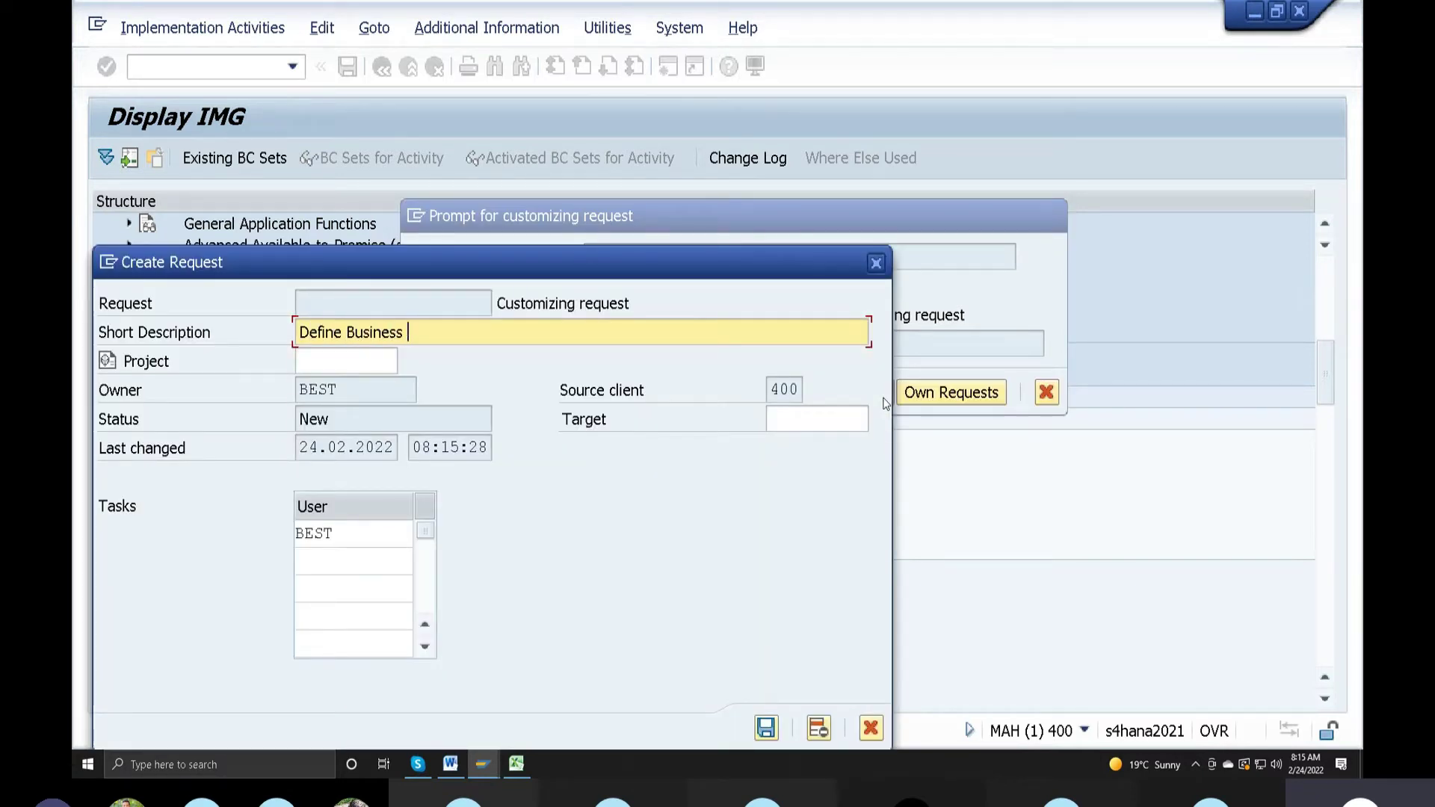
type("partnber")
key("BackSpace")
key("BackSpace")
key("BackSpace")
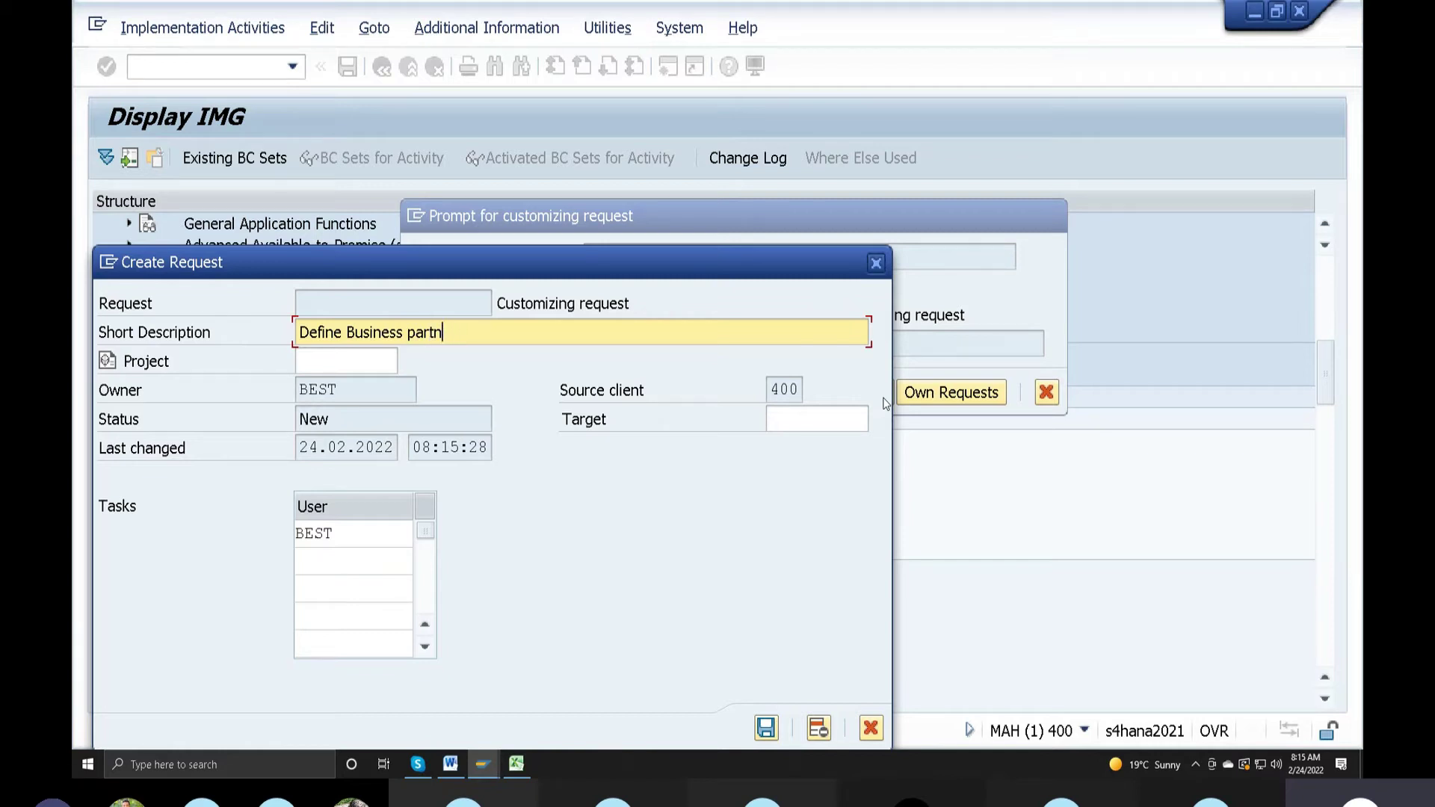
type("ner category")
type(" and role")
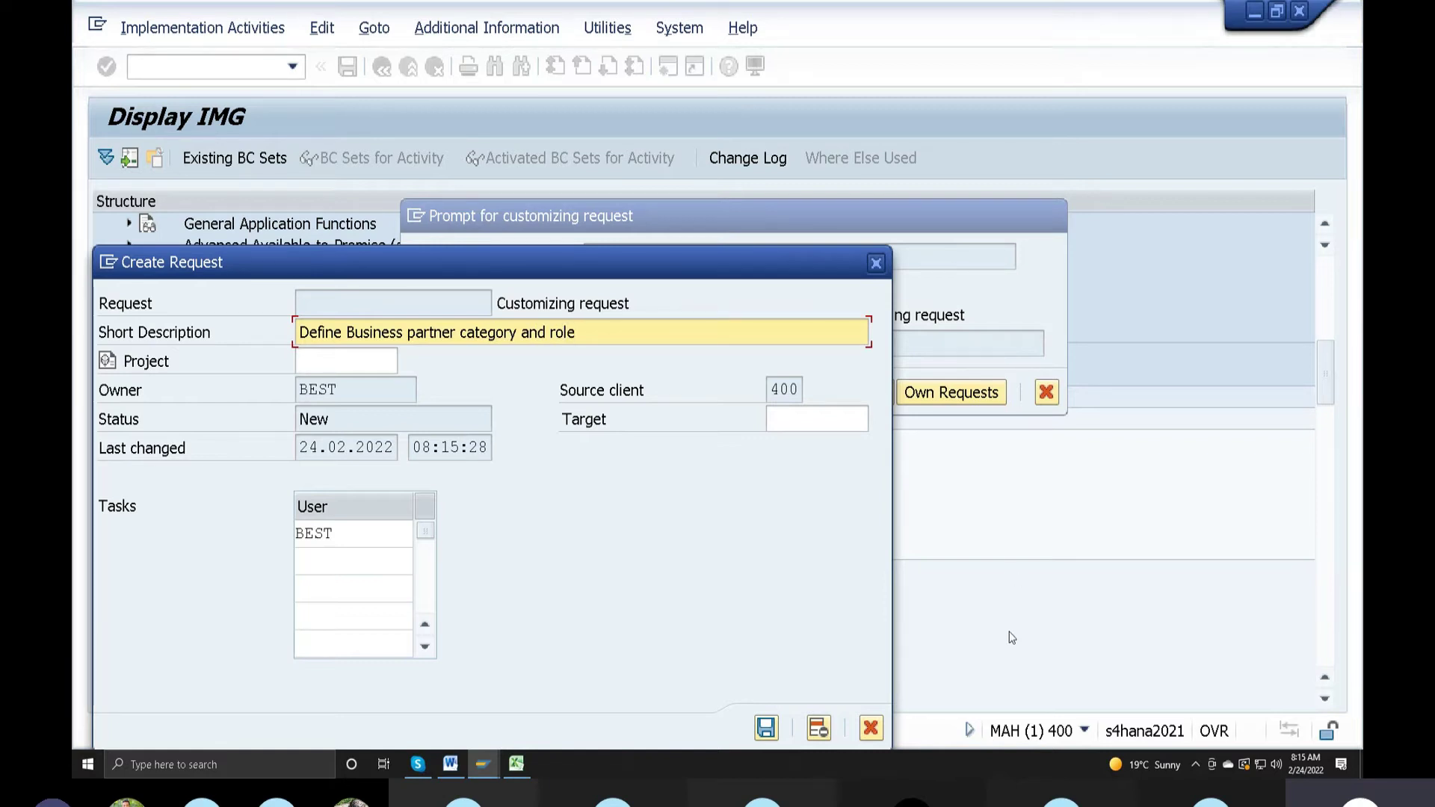
left_click(766, 728)
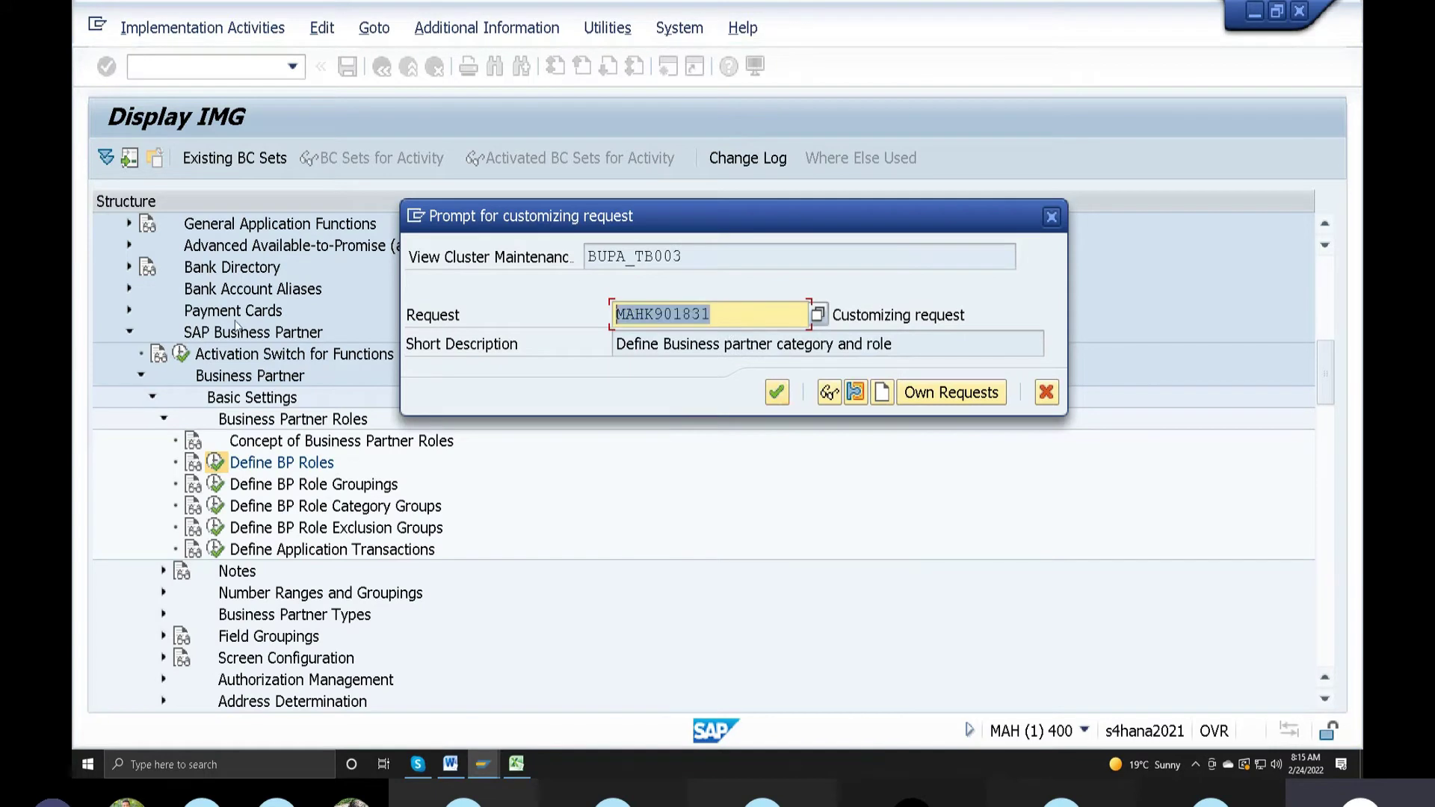
left_click(516, 763)
scroll(657, 663, "down", 4)
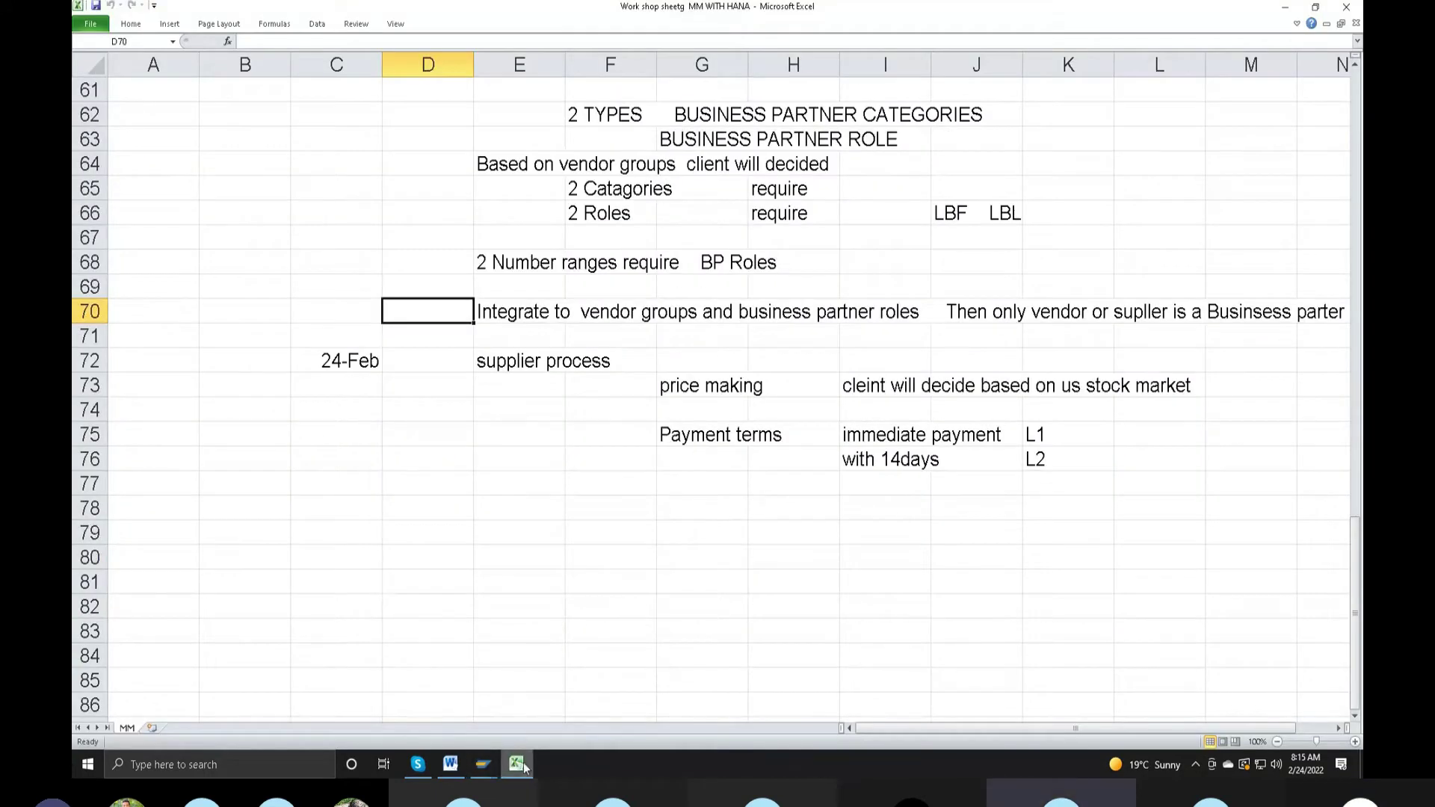
Step: Glance at the workshop notes, confirm the SAP customizing request, and minimize SAP
left_click(1289, 14)
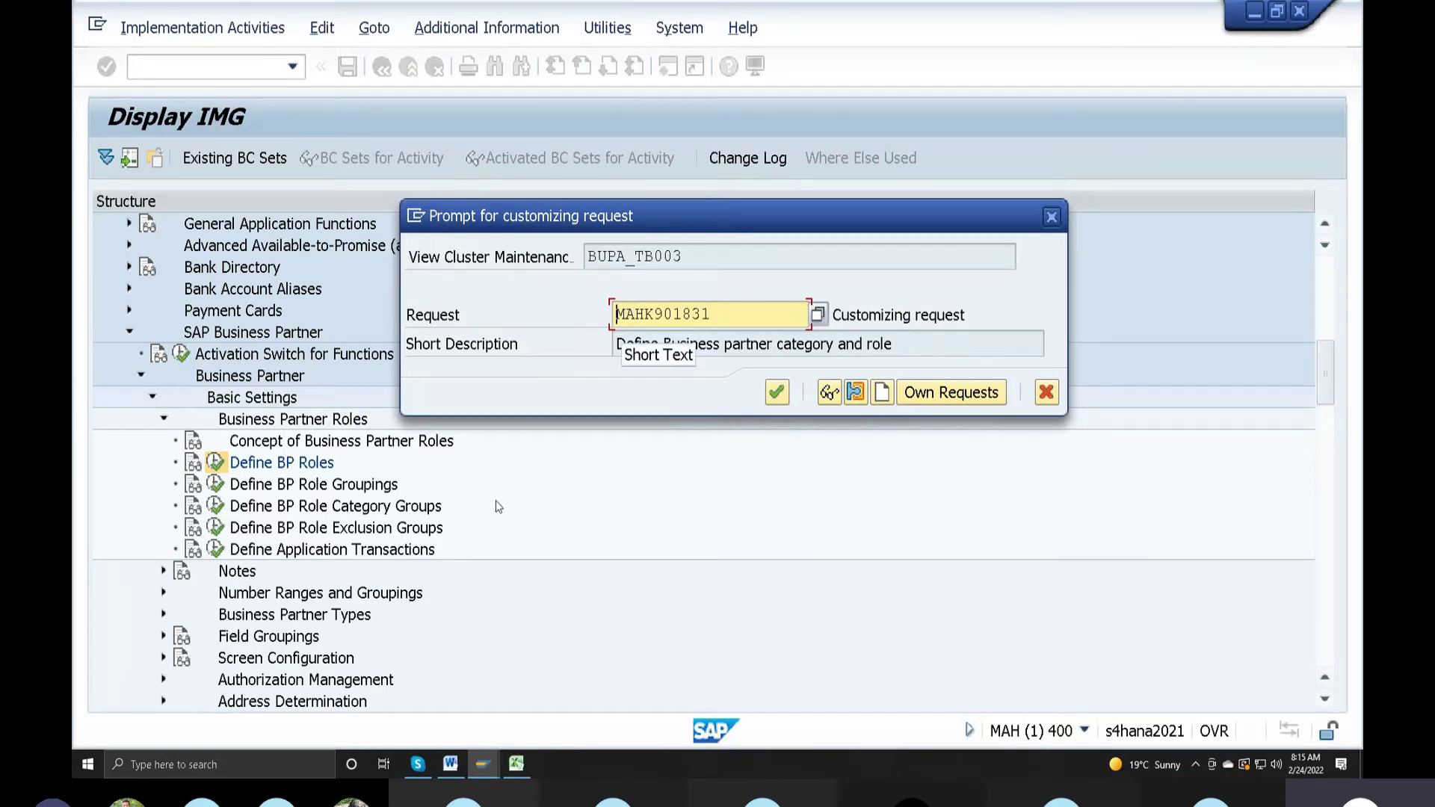
left_click(517, 765)
scroll(827, 657, "up", 7)
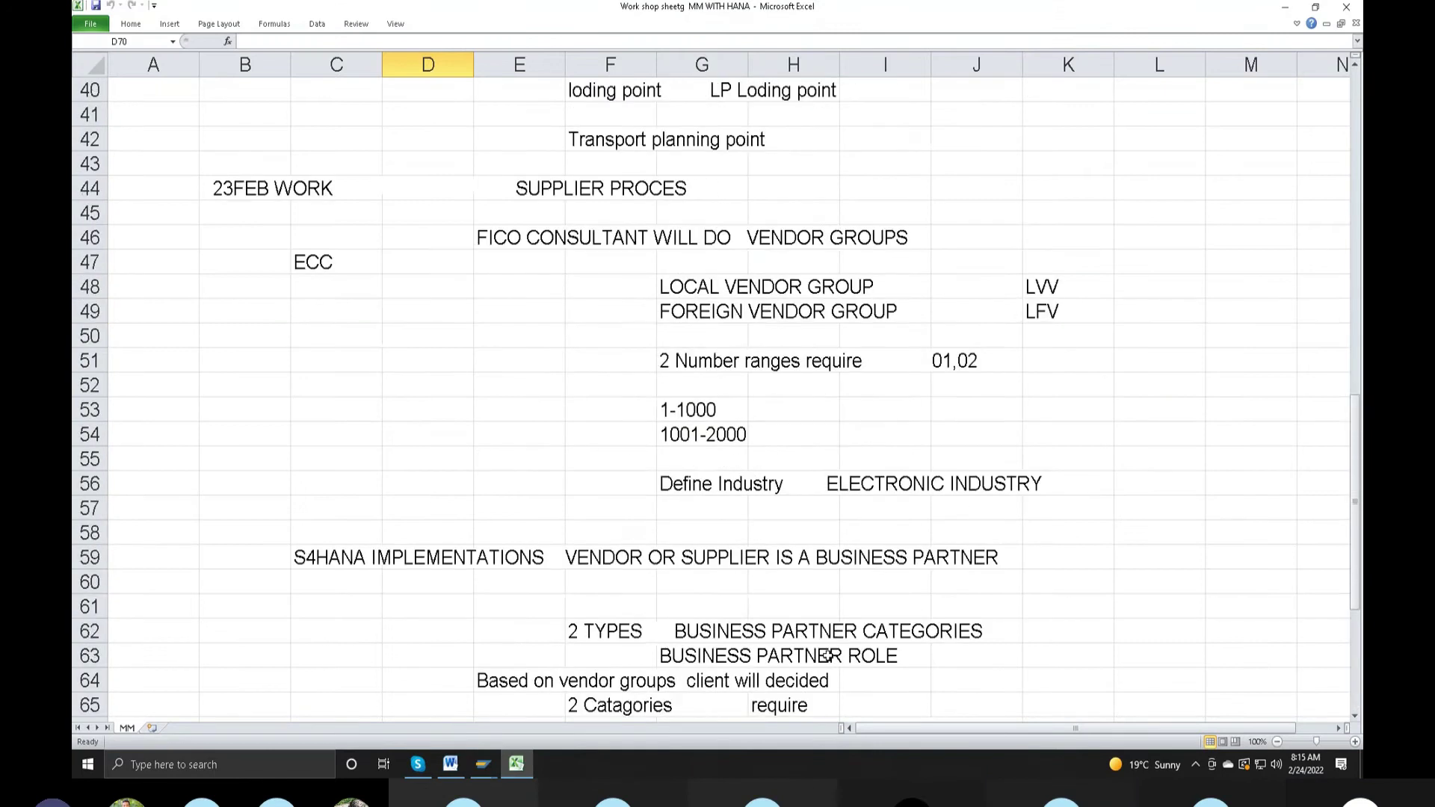
scroll(829, 656, "up", 6)
scroll(829, 657, "up", 2)
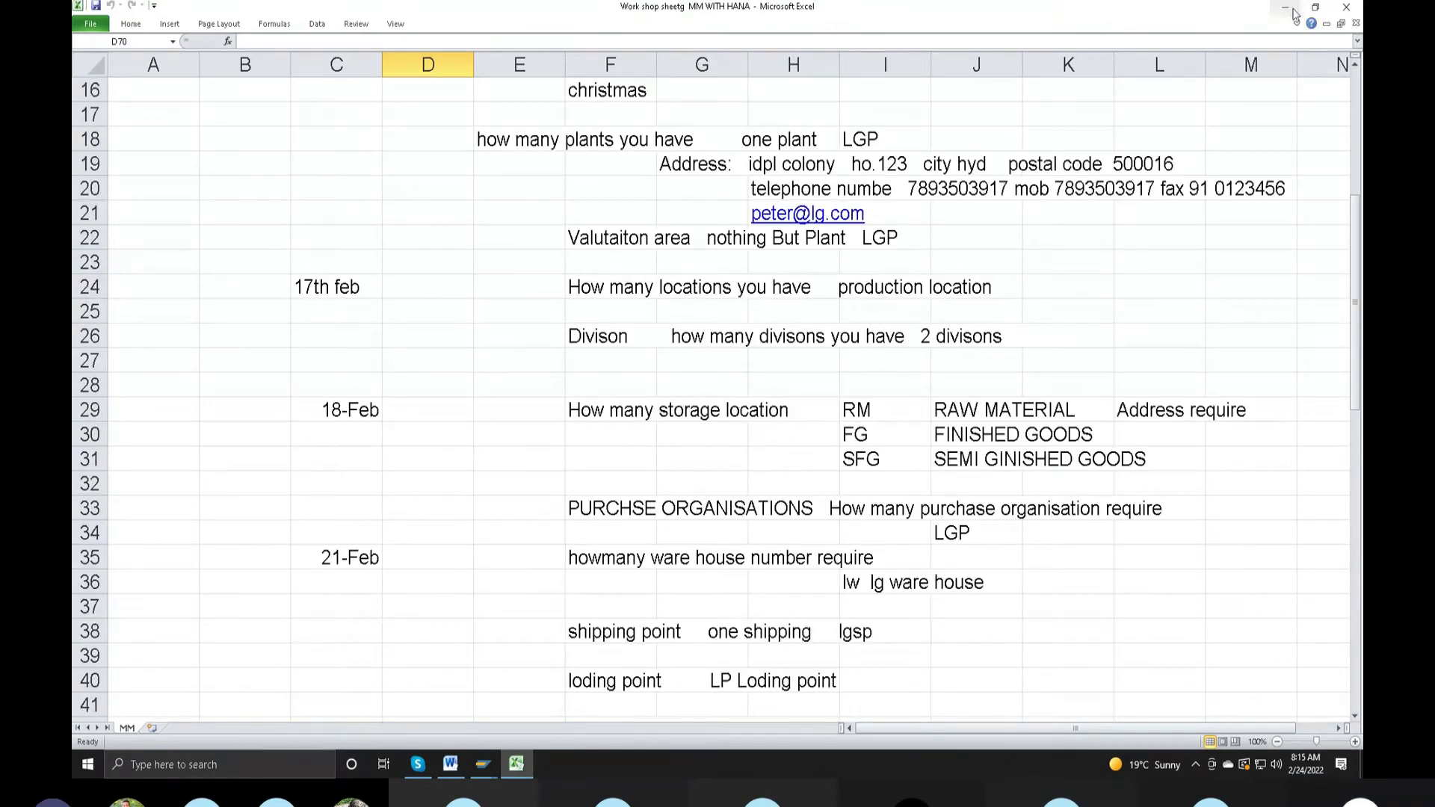
left_click(1290, 11)
left_click(778, 392)
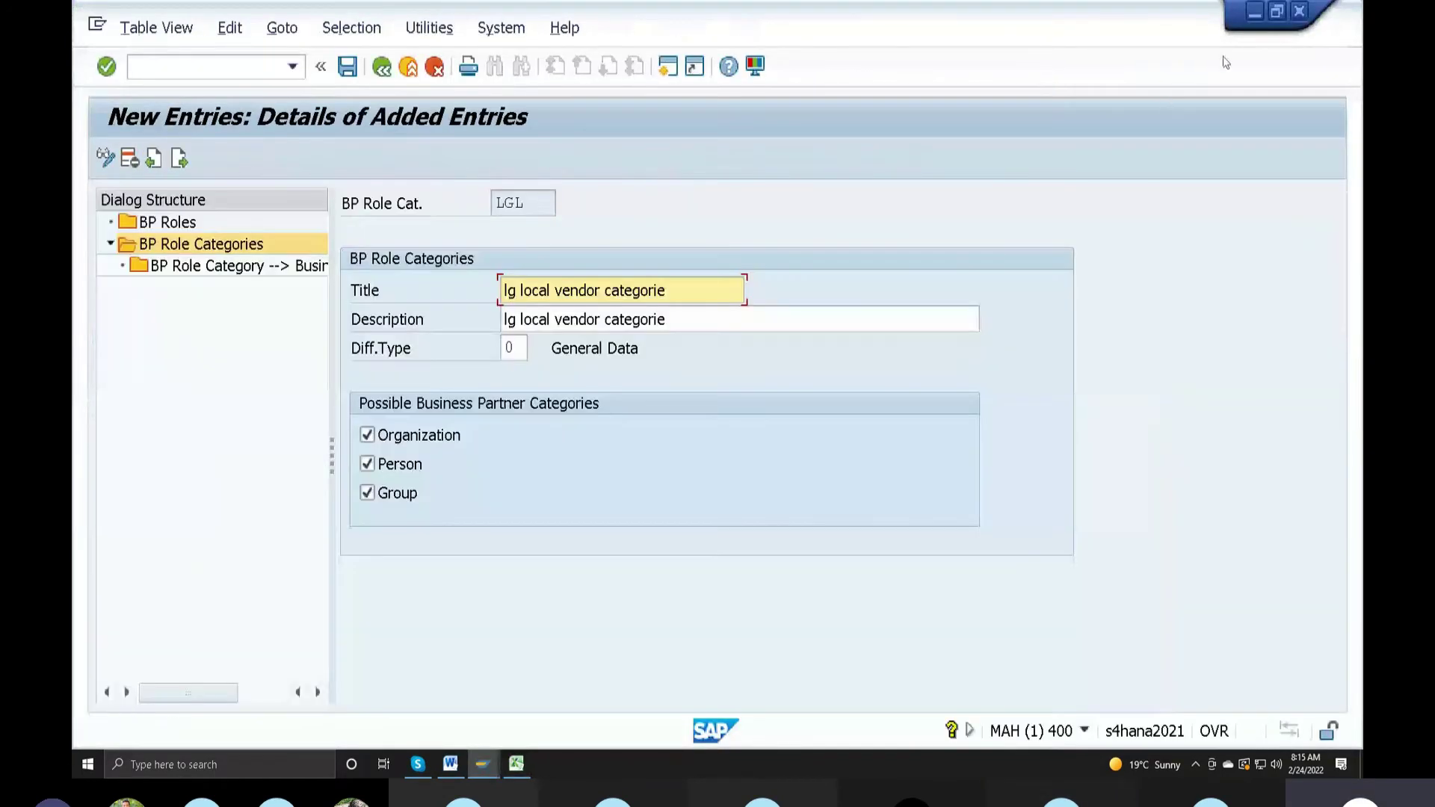
left_click(1253, 10)
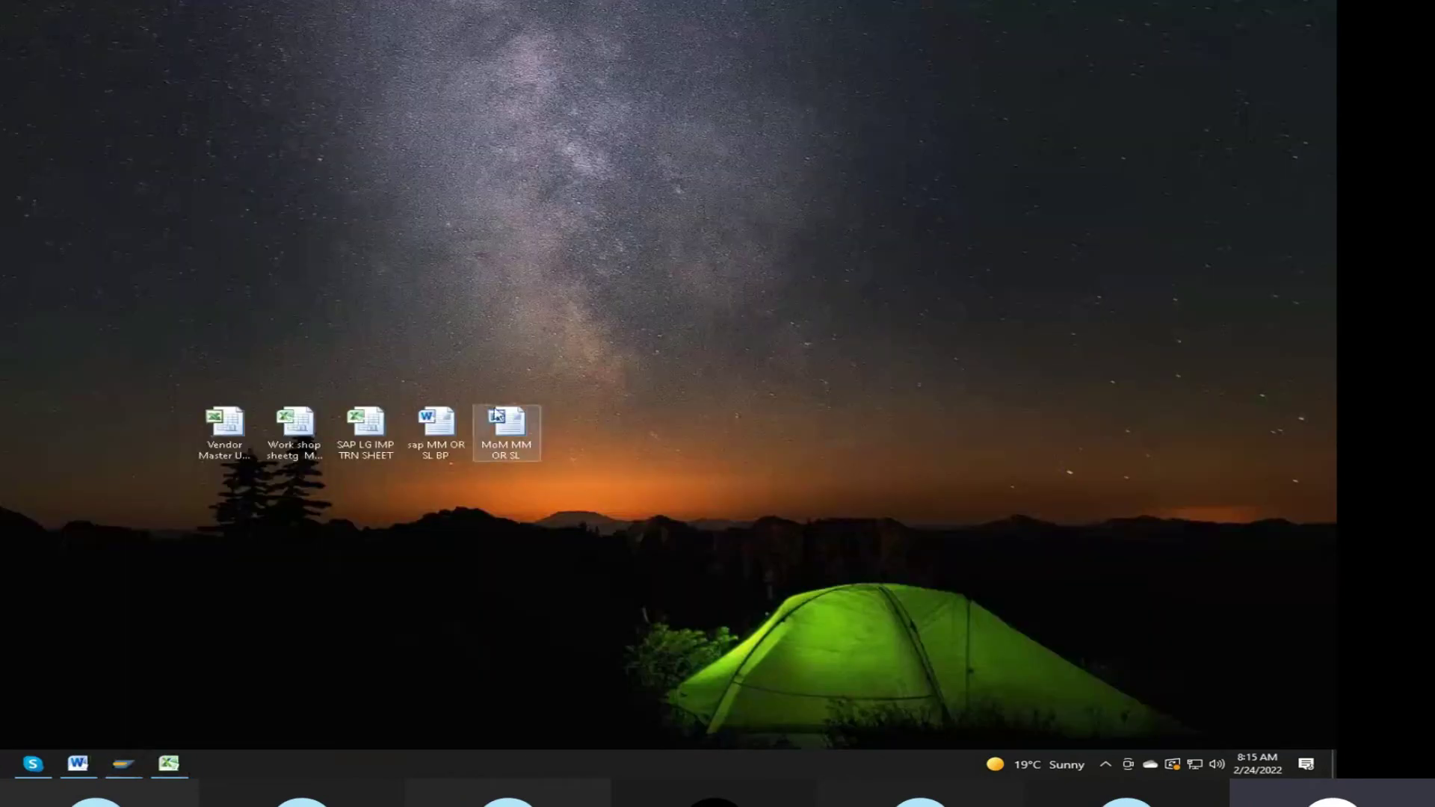
Step: Open SAP LG IMP TRN SHEET and paste request MAHK901831 into cell S54
double_click(379, 436)
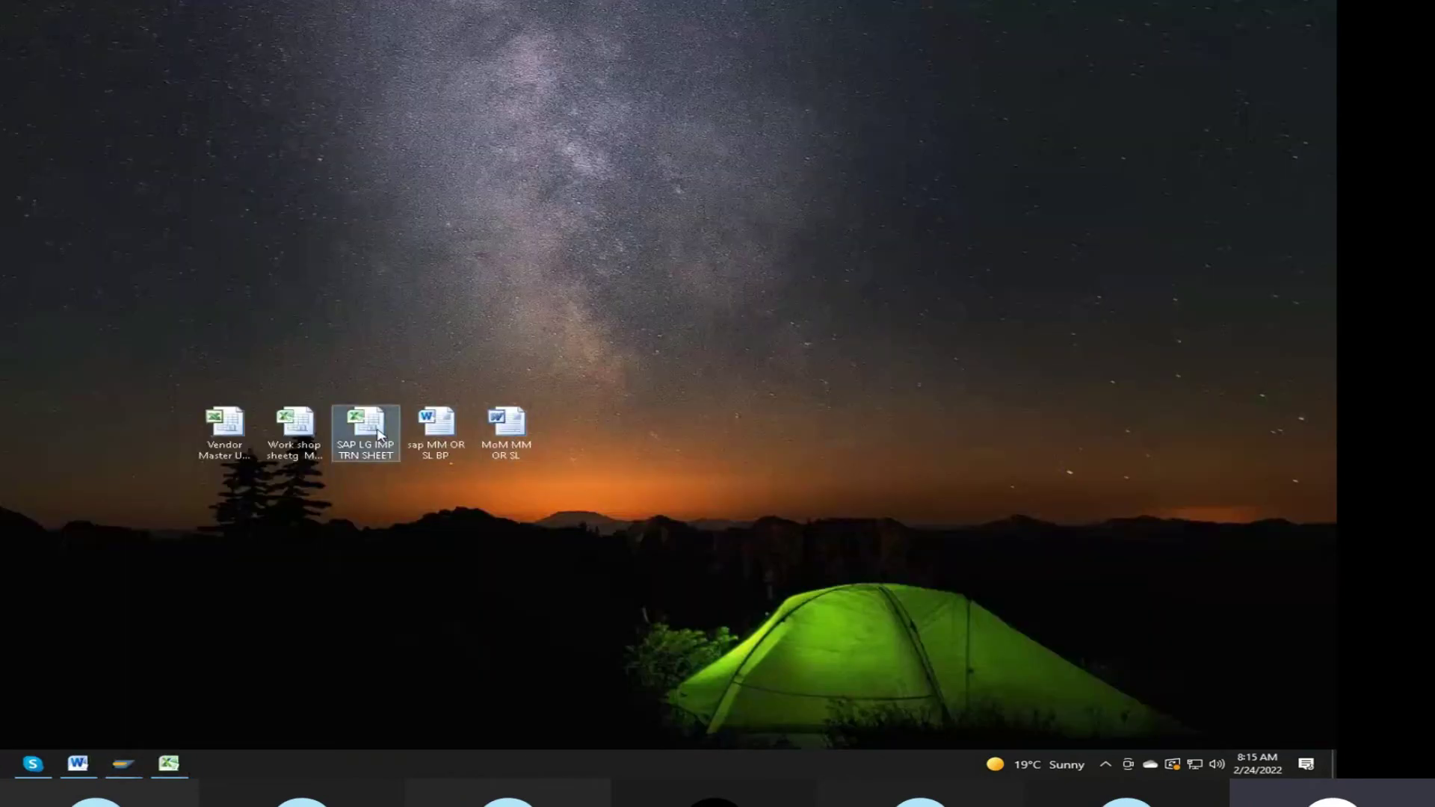
scroll(666, 430, "down", 1)
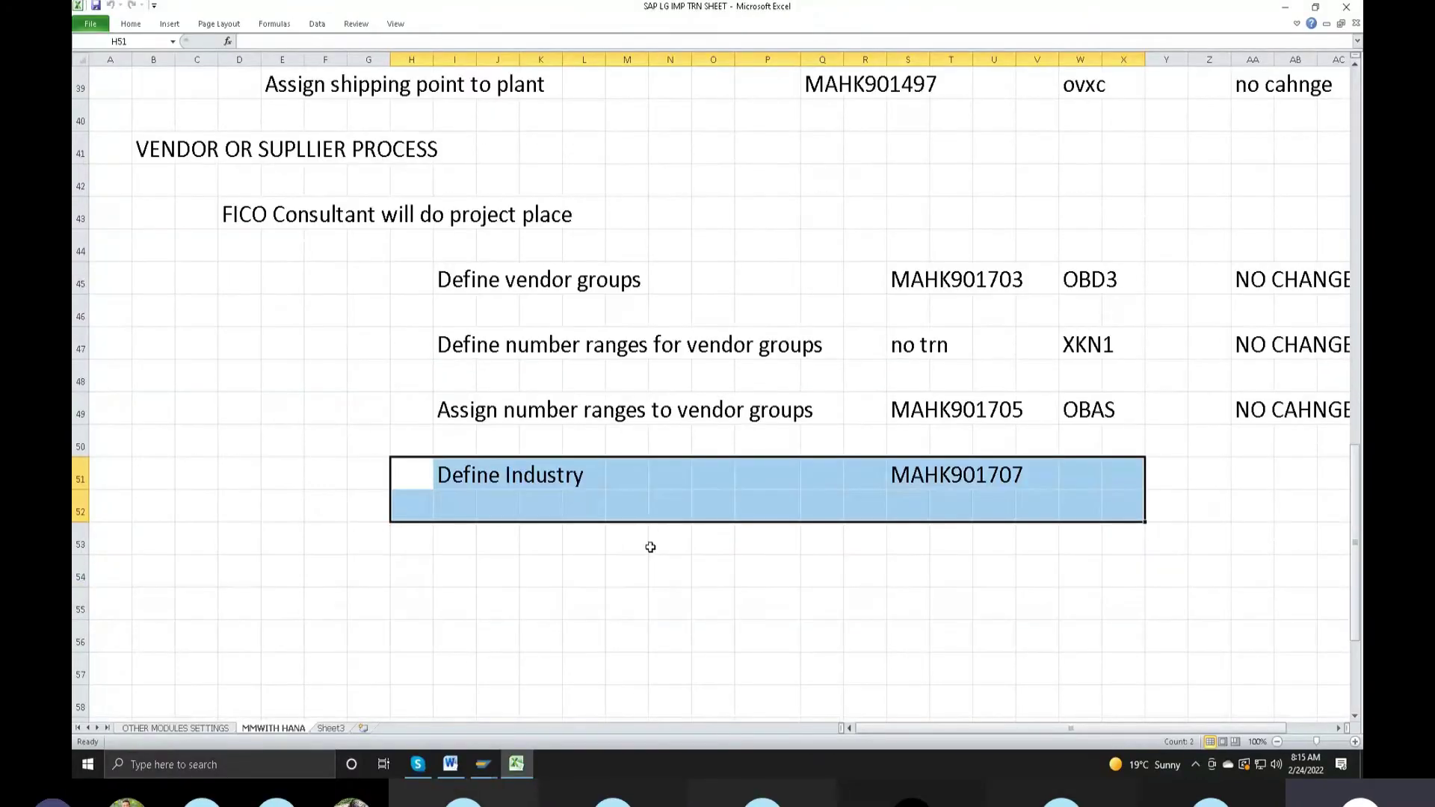
left_click(670, 540)
double_click(917, 575)
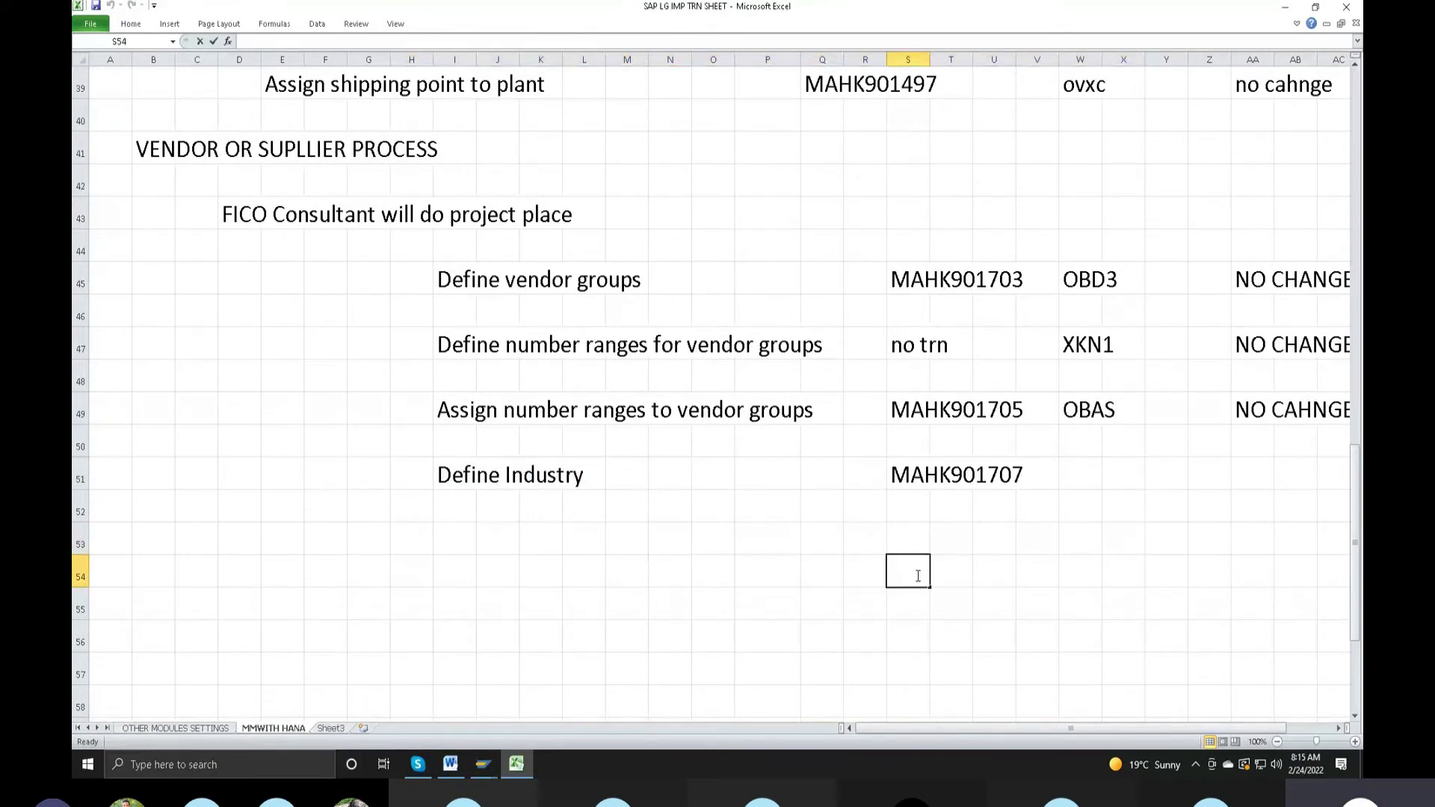
type("MAHK901831")
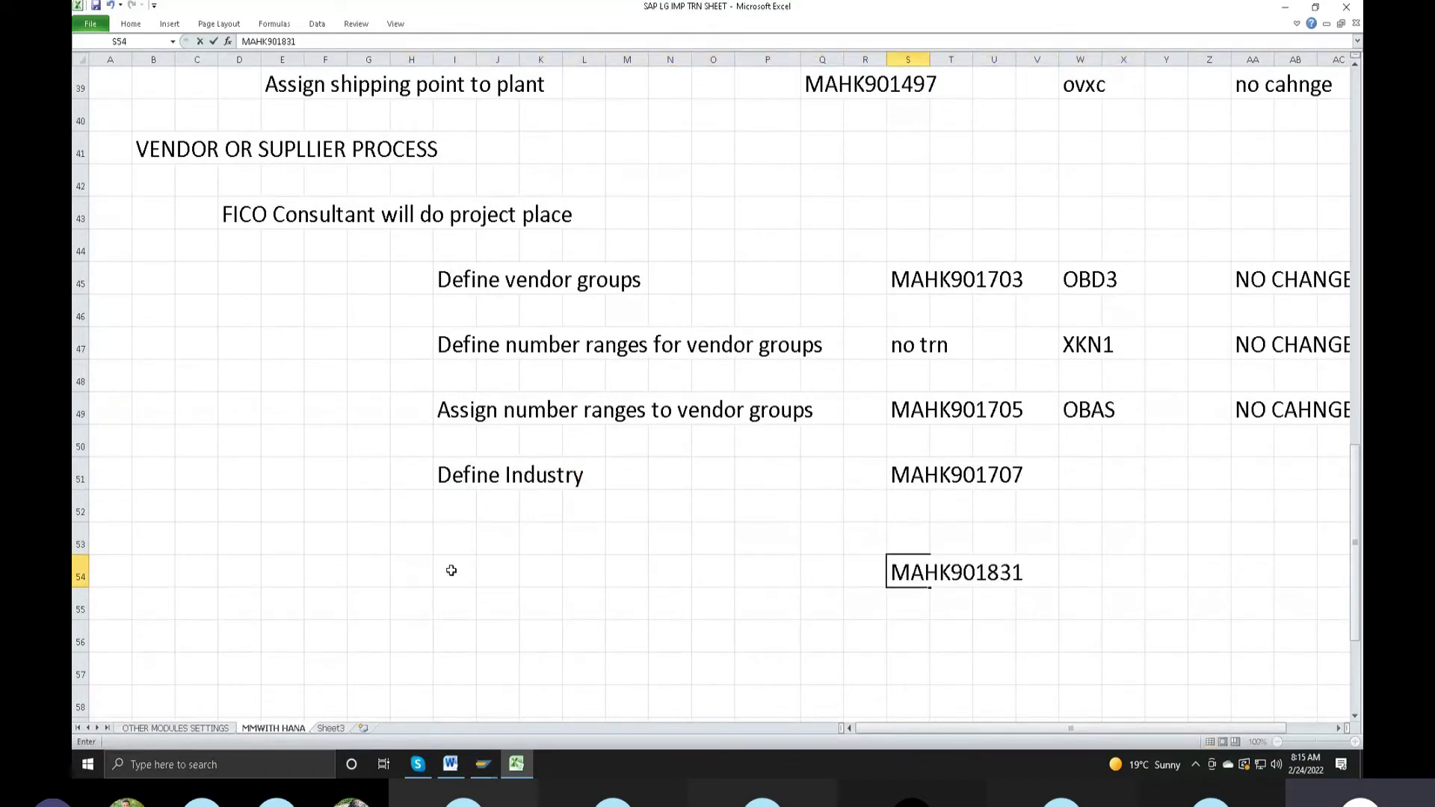
Step: Enter 'Define business partner cat and role' in I54, then return to SAP's role categories overview
left_click(447, 569)
type("Defi")
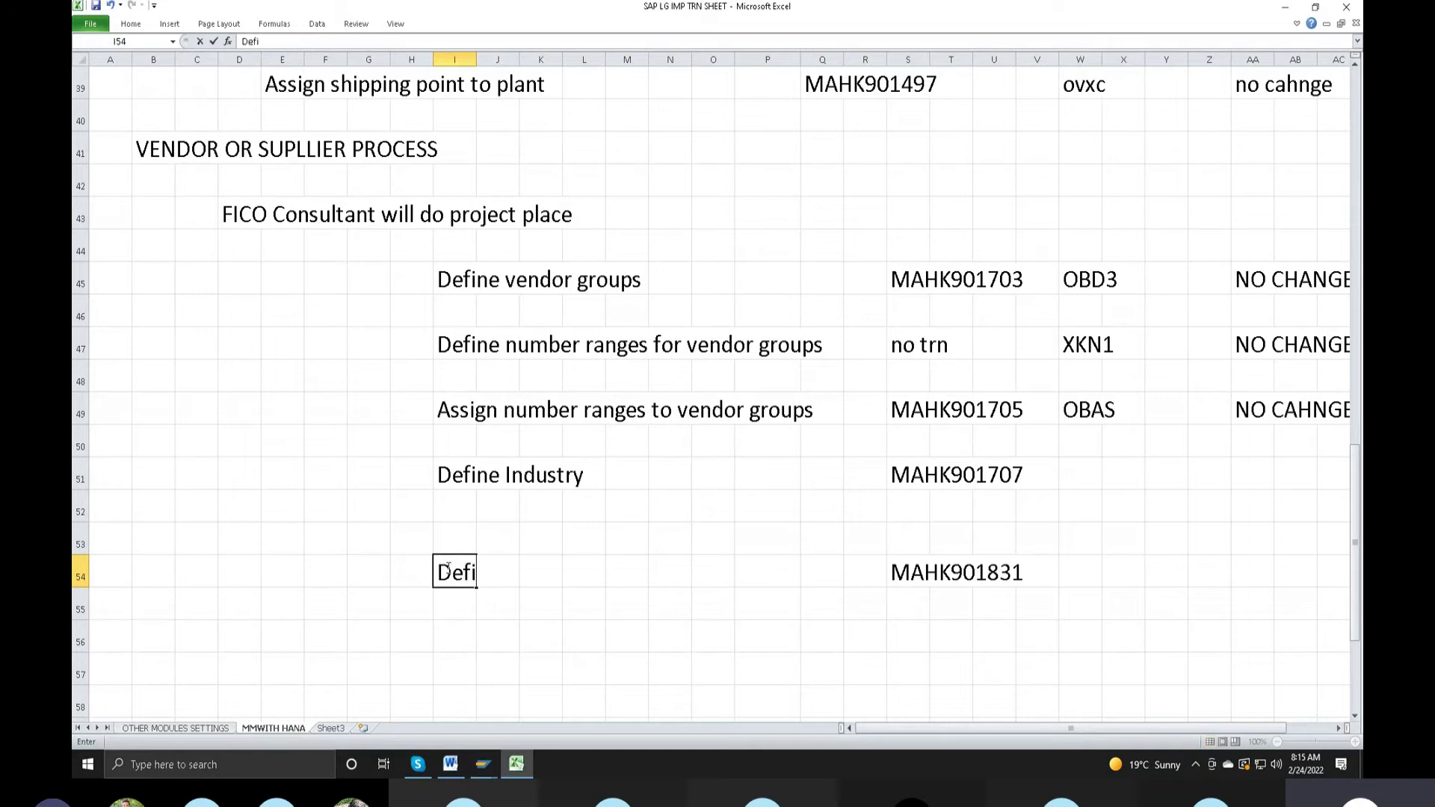
type("ne nb")
key("BackSpace")
key("BackSpace")
type("busio")
key("BackSpace")
type("ness")
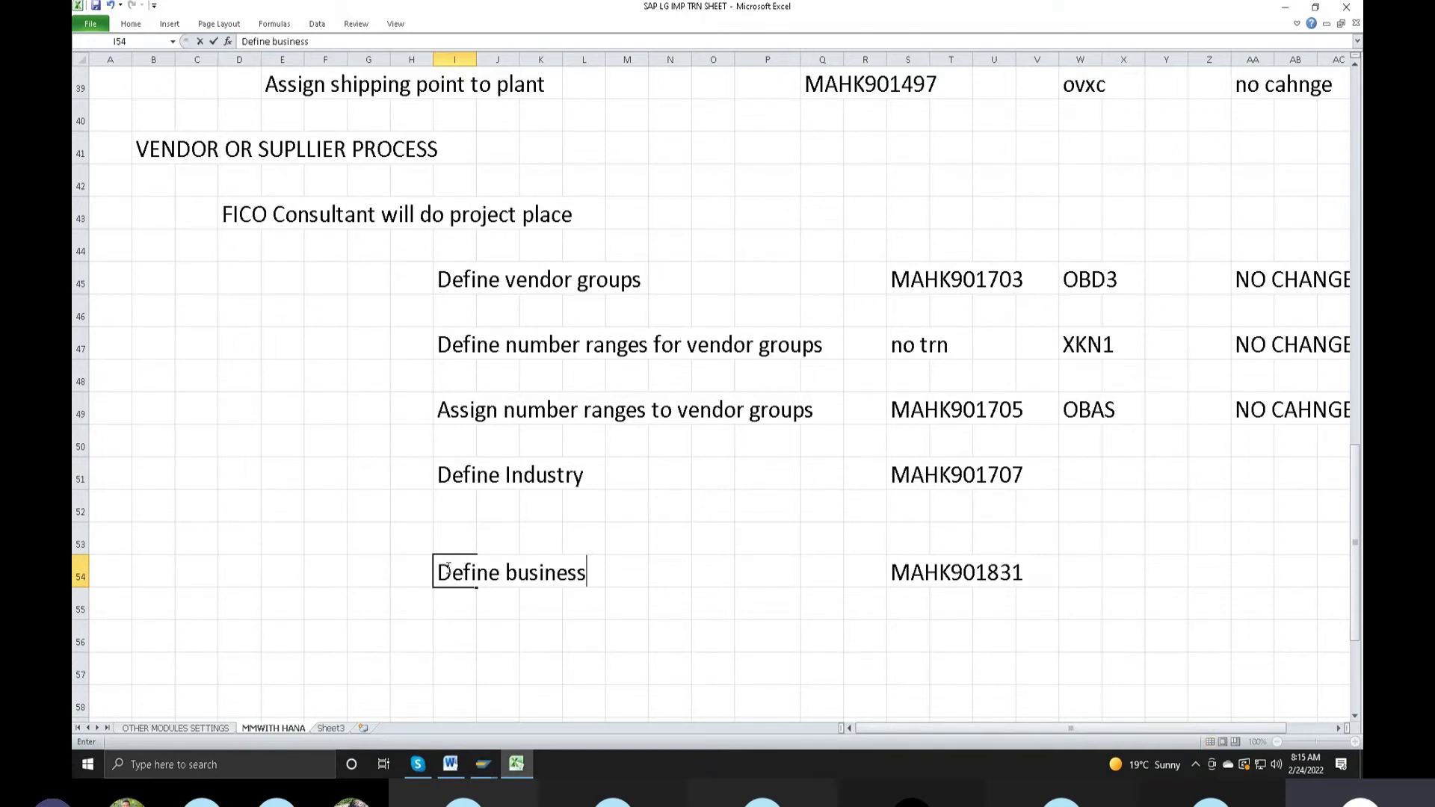
type(" parten")
key("BackSpace")
key("BackSpace")
key("BackSpace")
type("ner cat a")
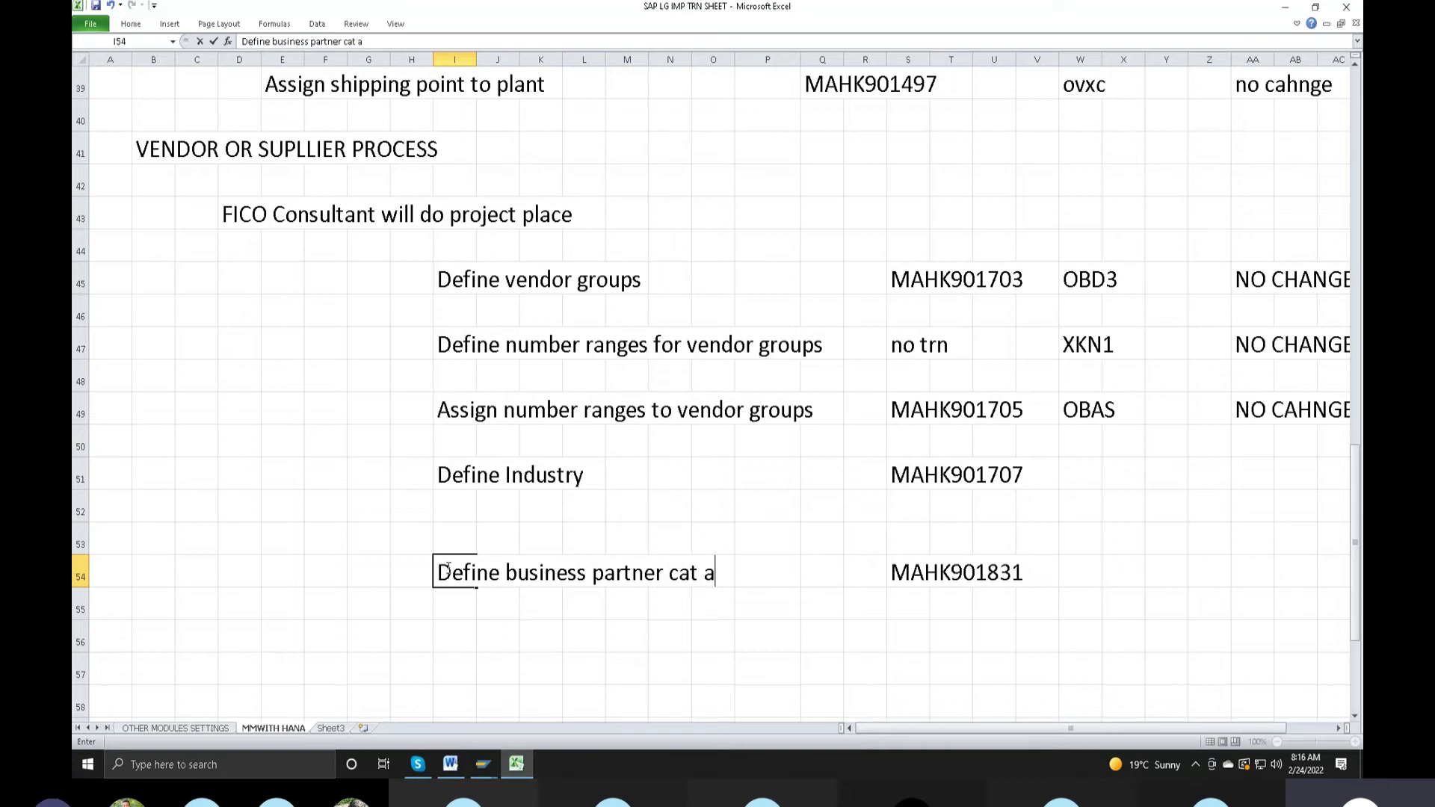
type("nd r")
type("ole")
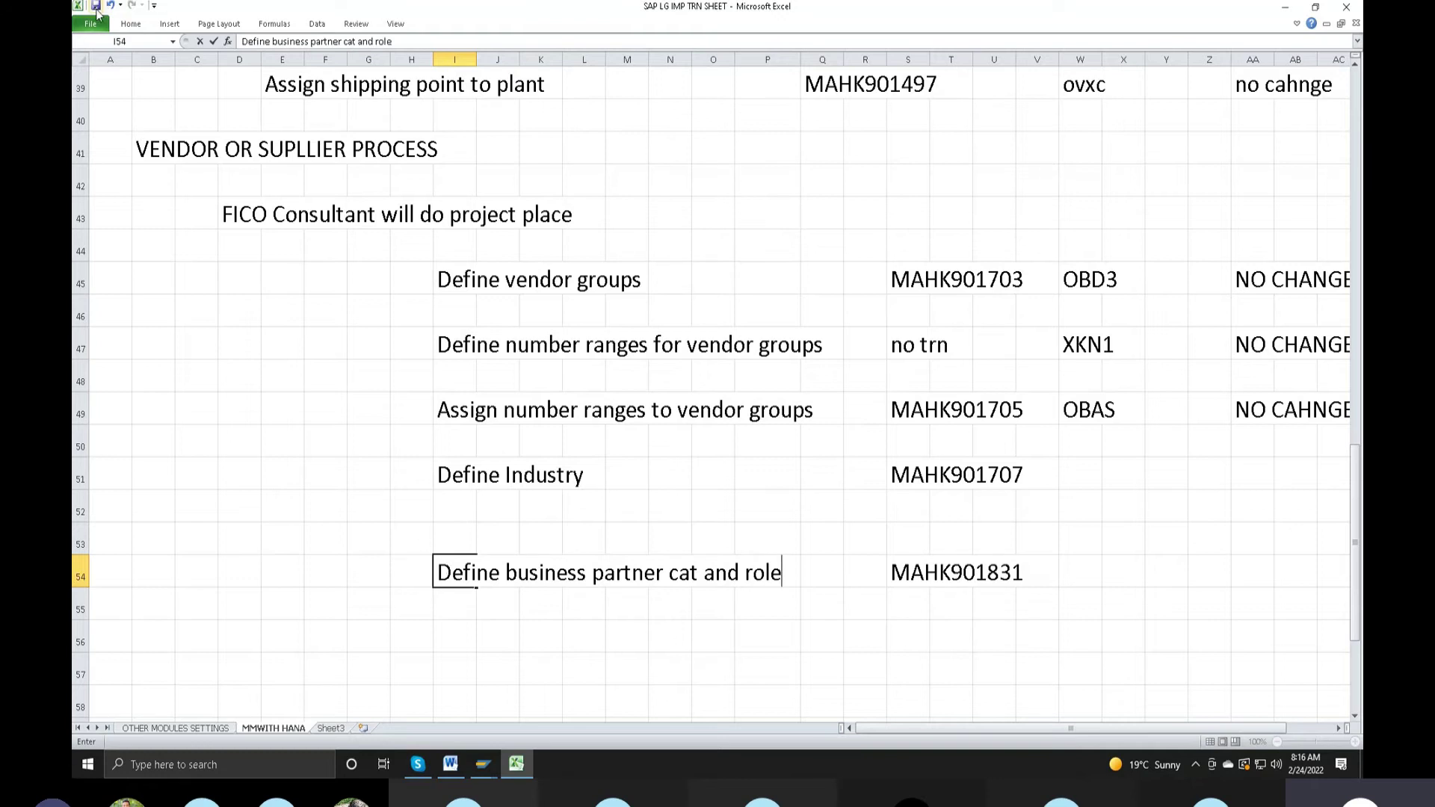
mouse_move(483, 763)
left_click(531, 717)
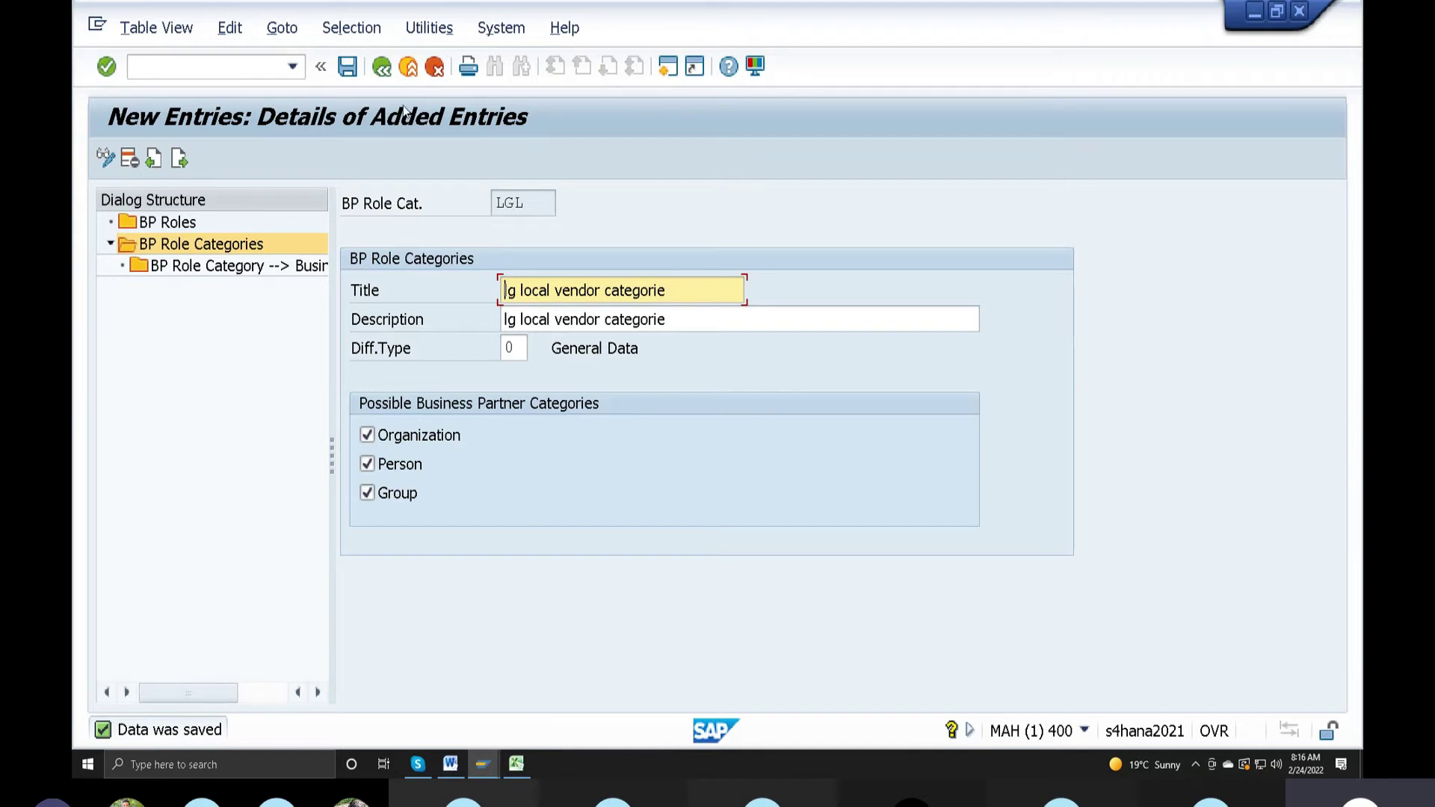
left_click(382, 66)
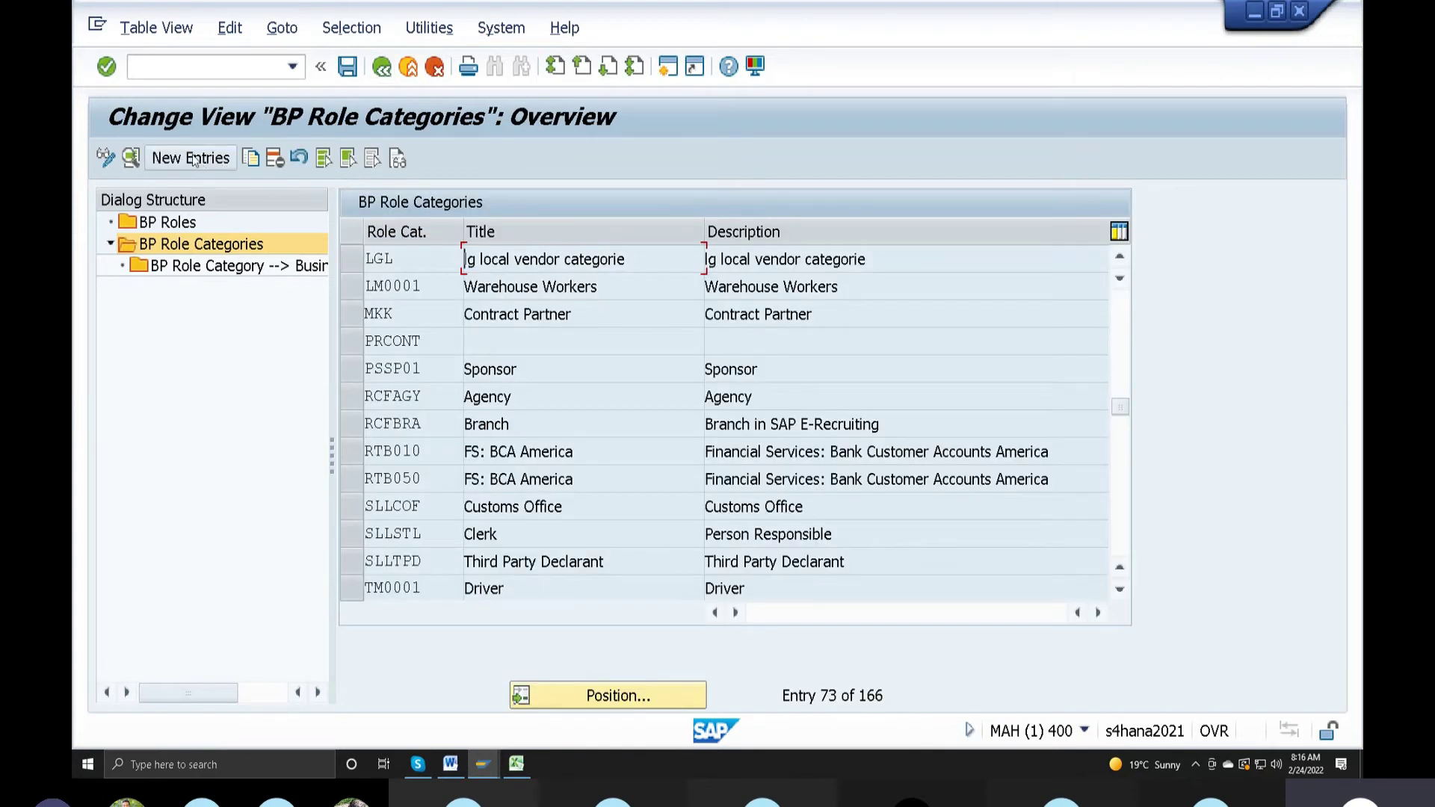
Step: Create role category LGF with title and description 'lg foreign vendor cat'
left_click(192, 157)
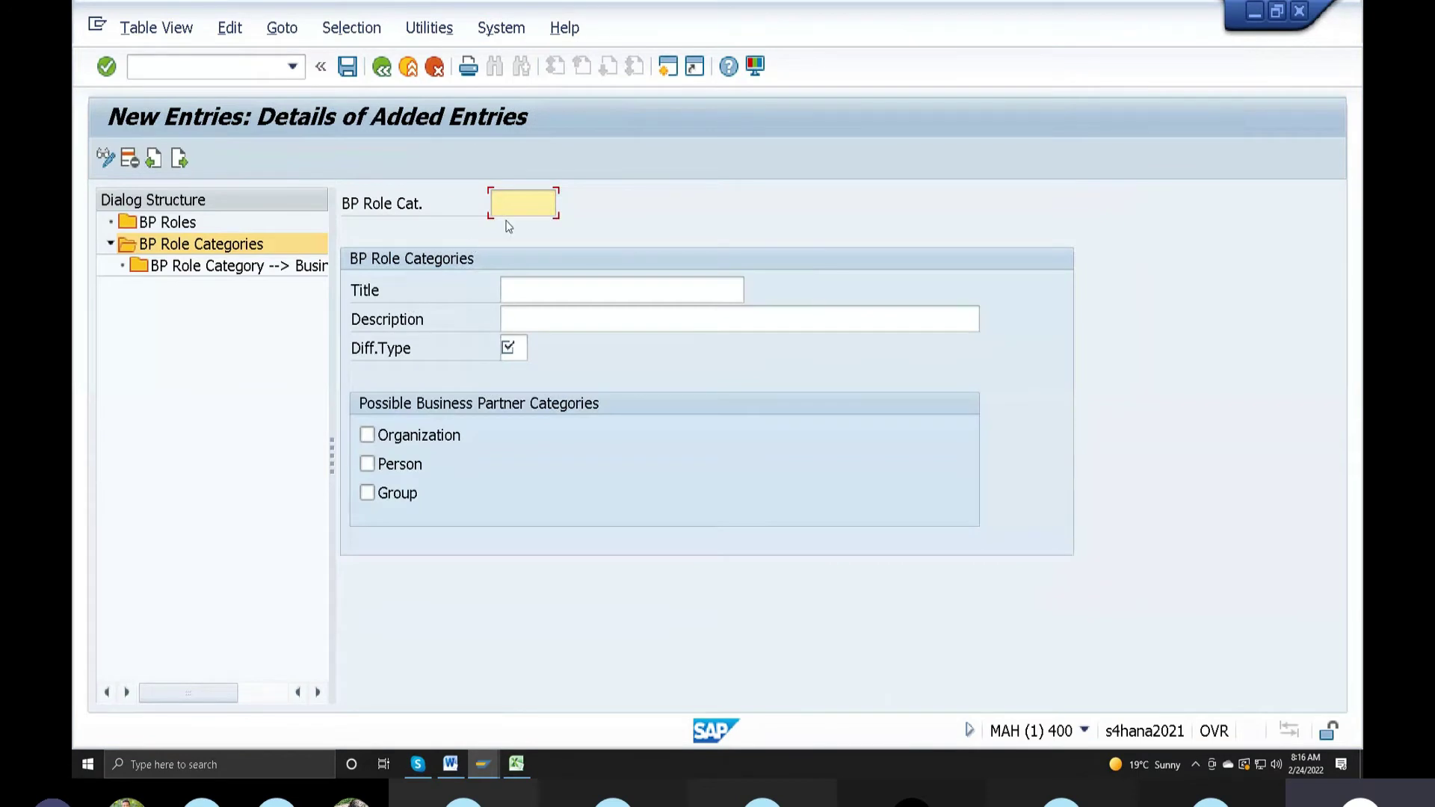
type("1g")
type("f")
left_click(548, 294)
type("lg fo")
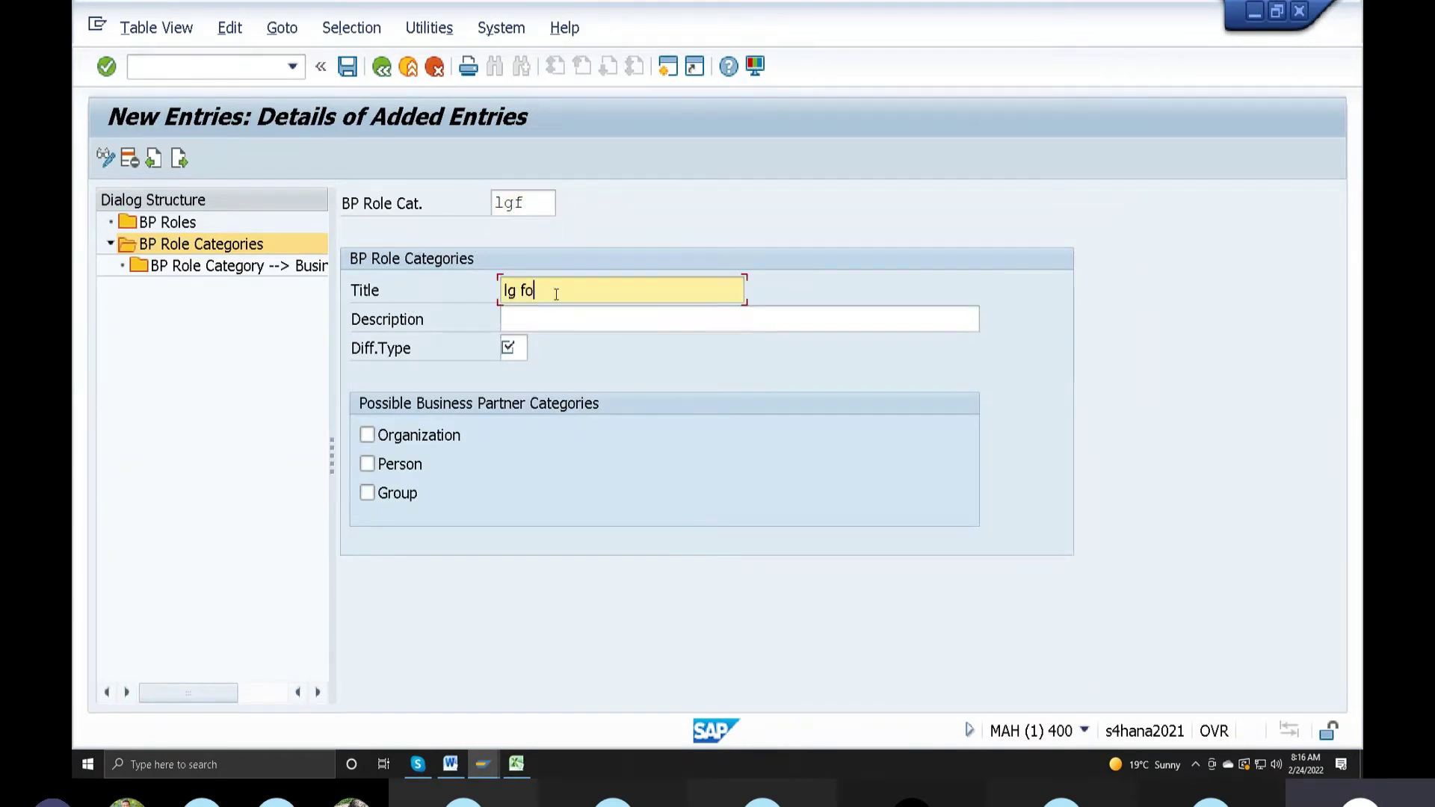
type("reign vendor")
type(" cat")
left_click_drag(646, 294, 74, 199)
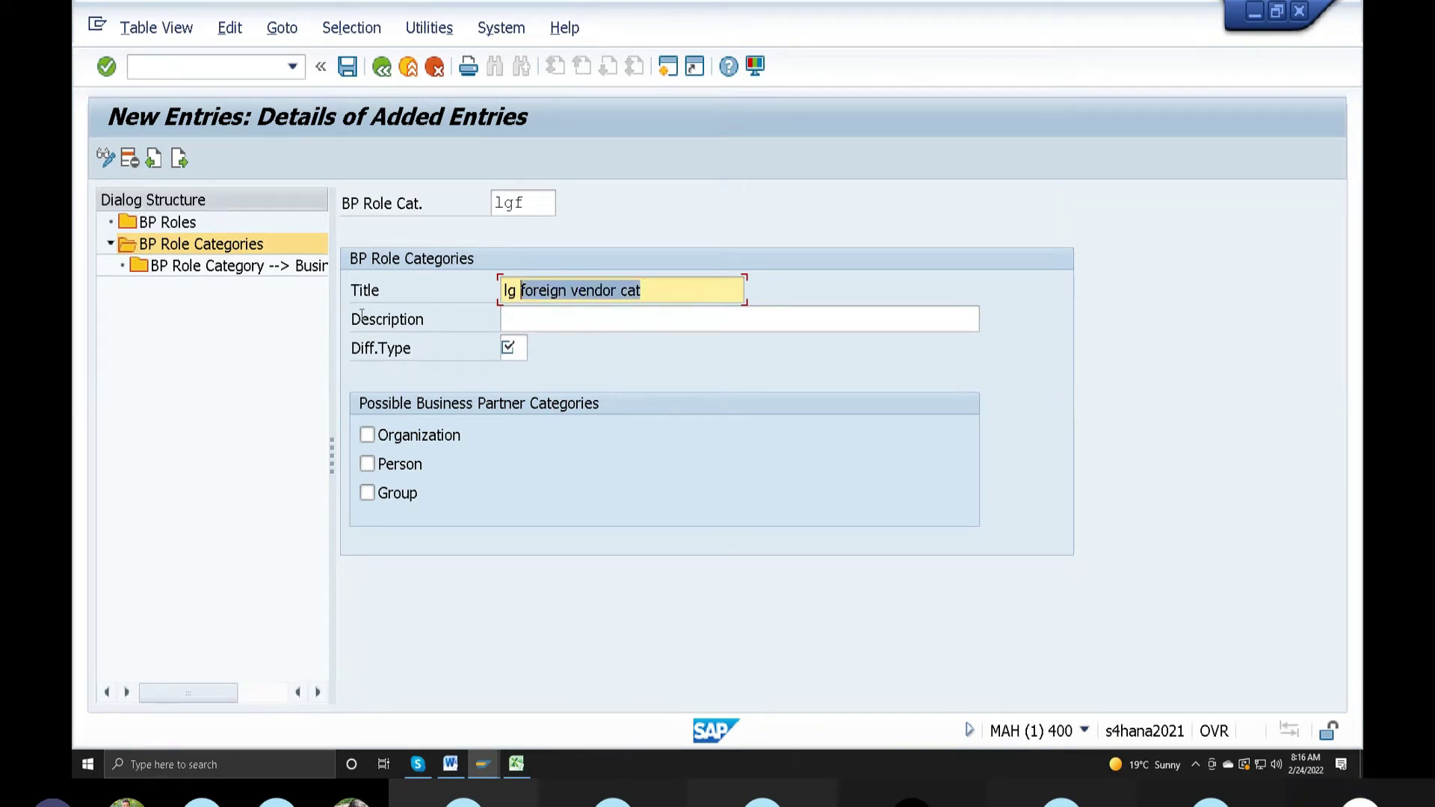
key("ctrl+c")
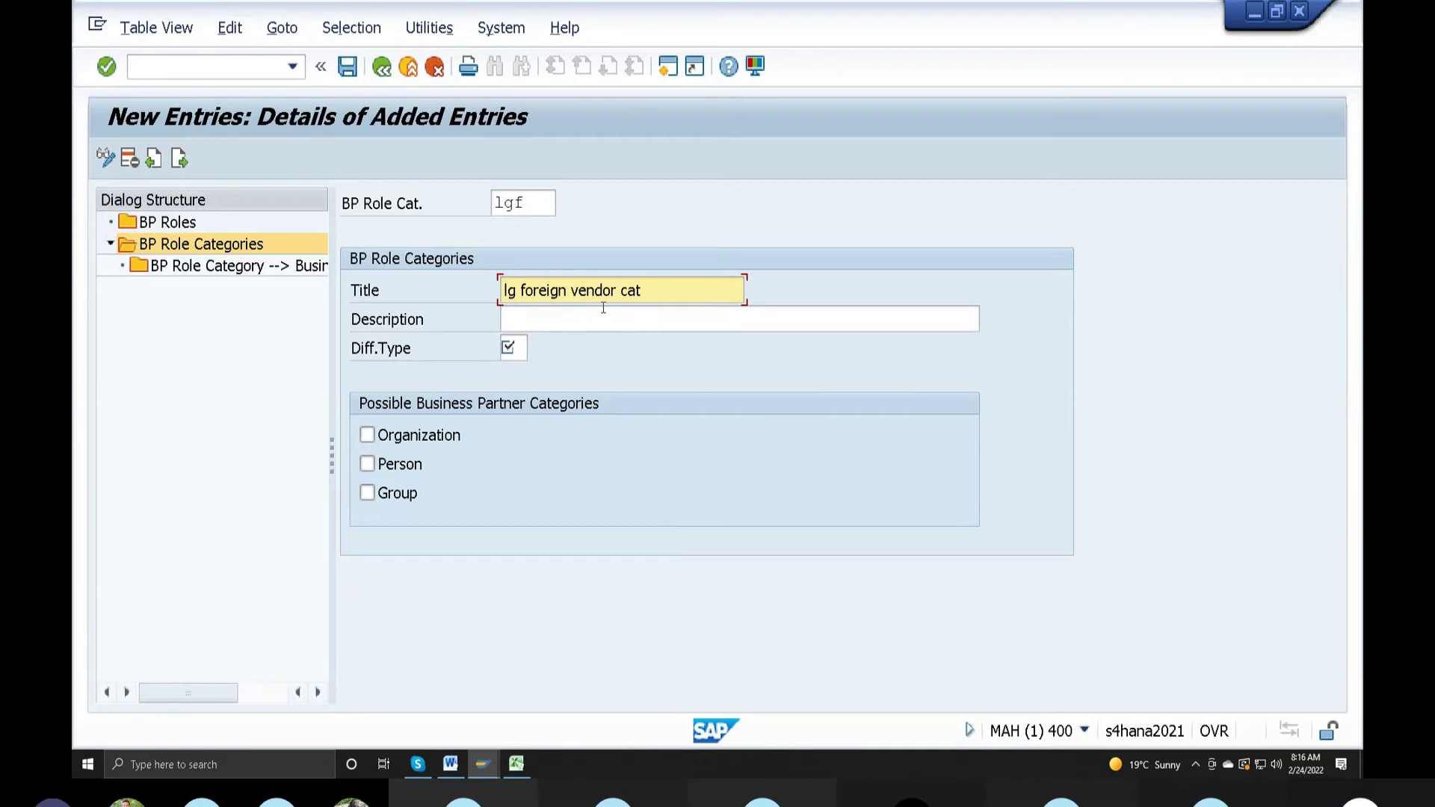
left_click(597, 320)
key("ctrl+v")
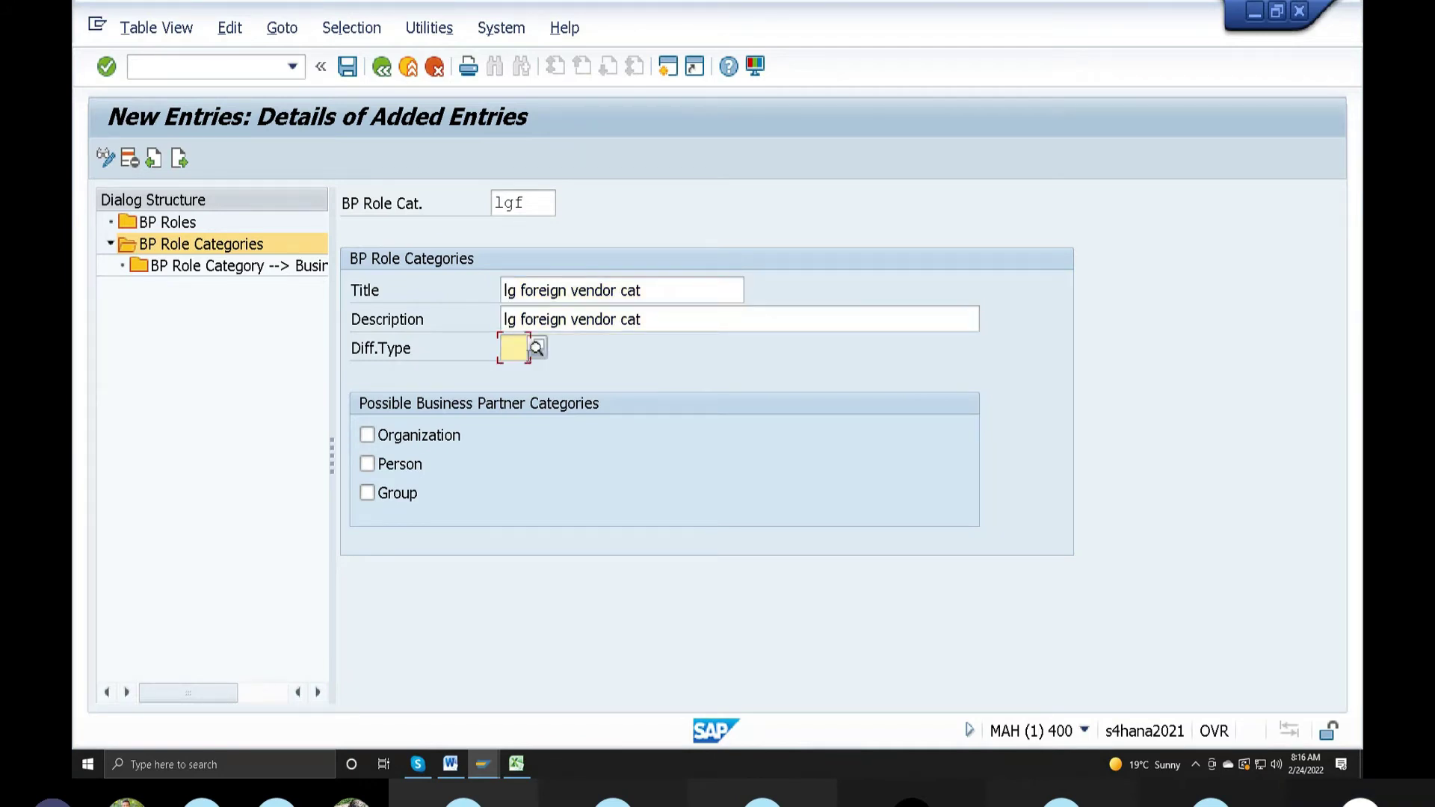
Step: Give LGF differentiation type 0, allow Organization, Person and Group, and save it
left_click(537, 349)
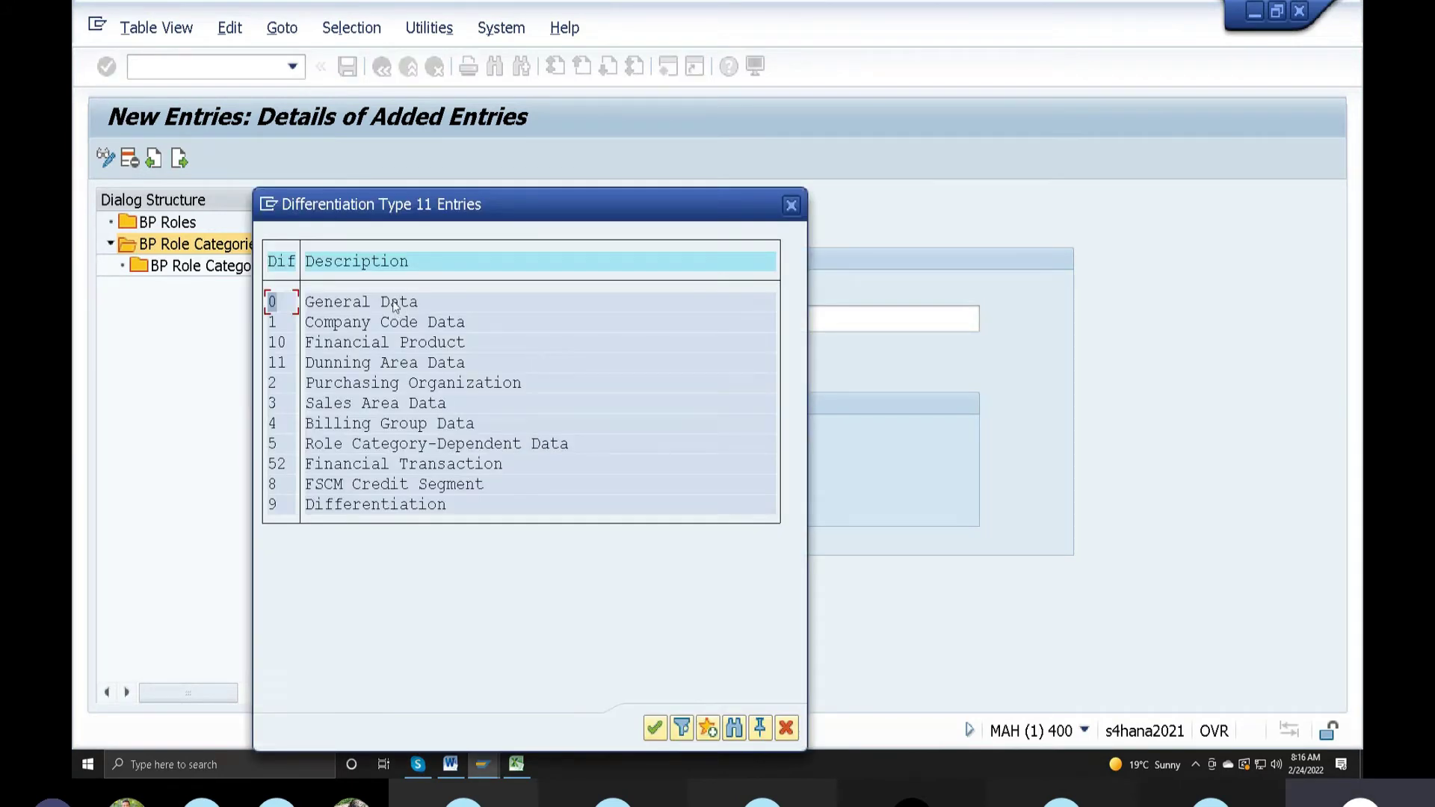
double_click(395, 306)
left_click(367, 435)
left_click(367, 465)
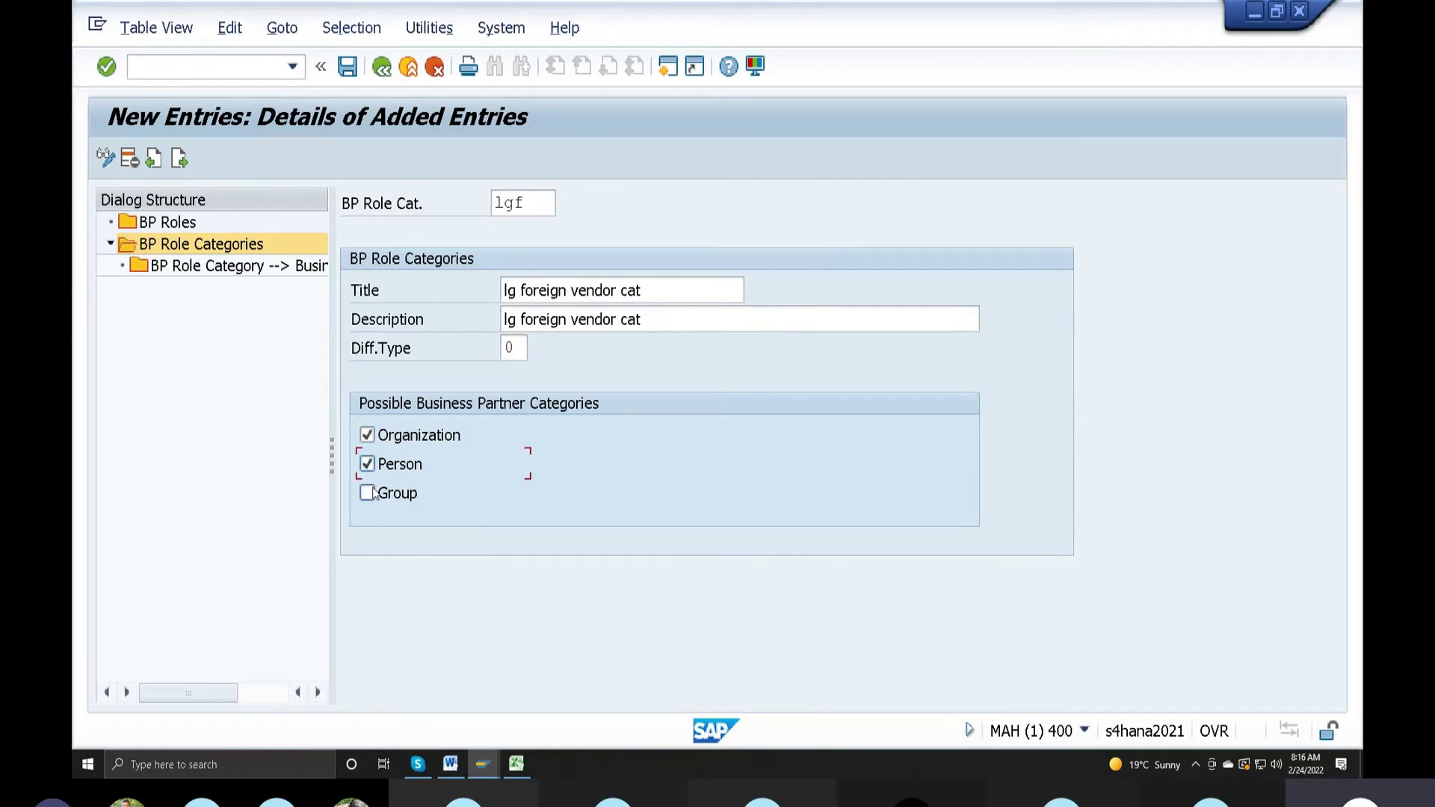
left_click(369, 495)
left_click(349, 69)
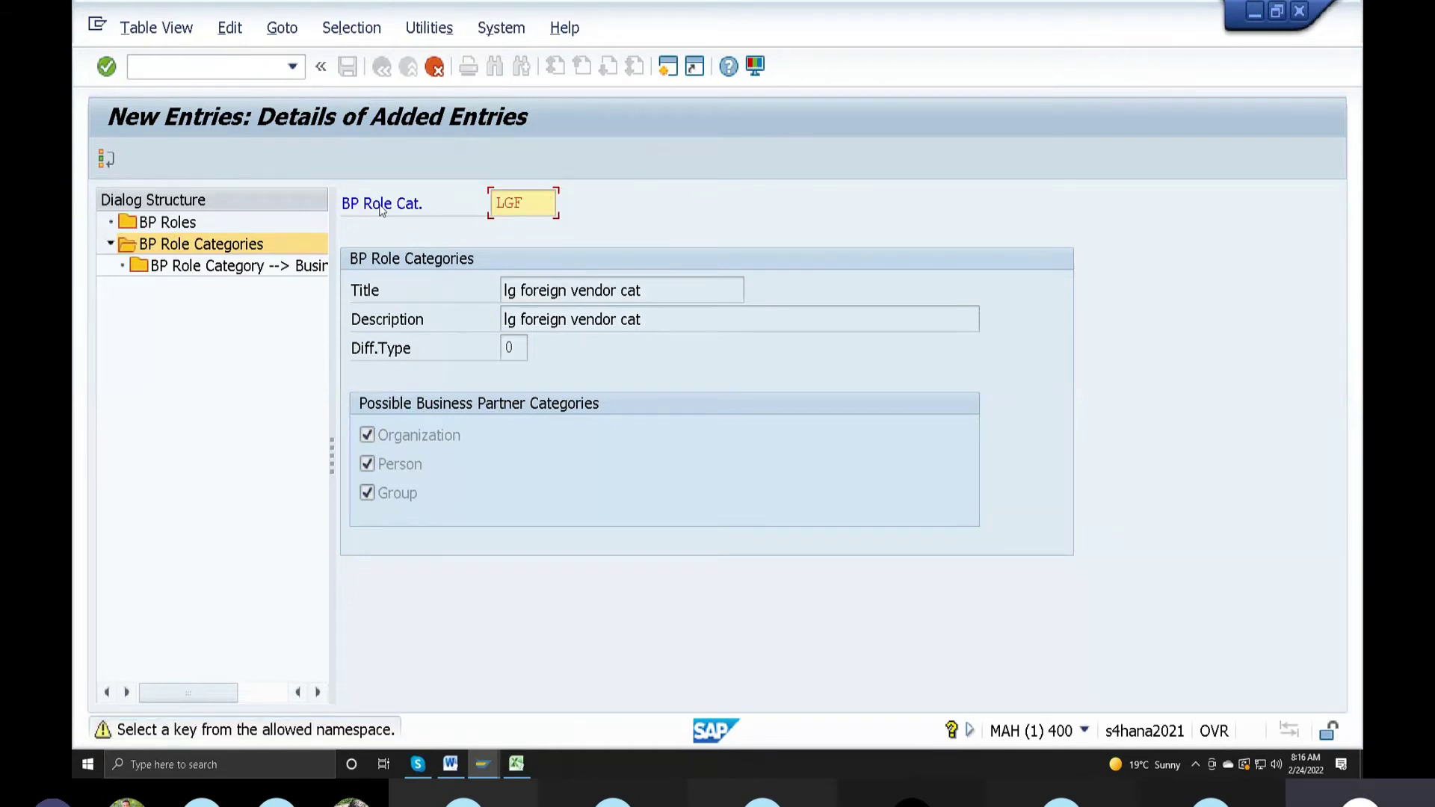
key("Return")
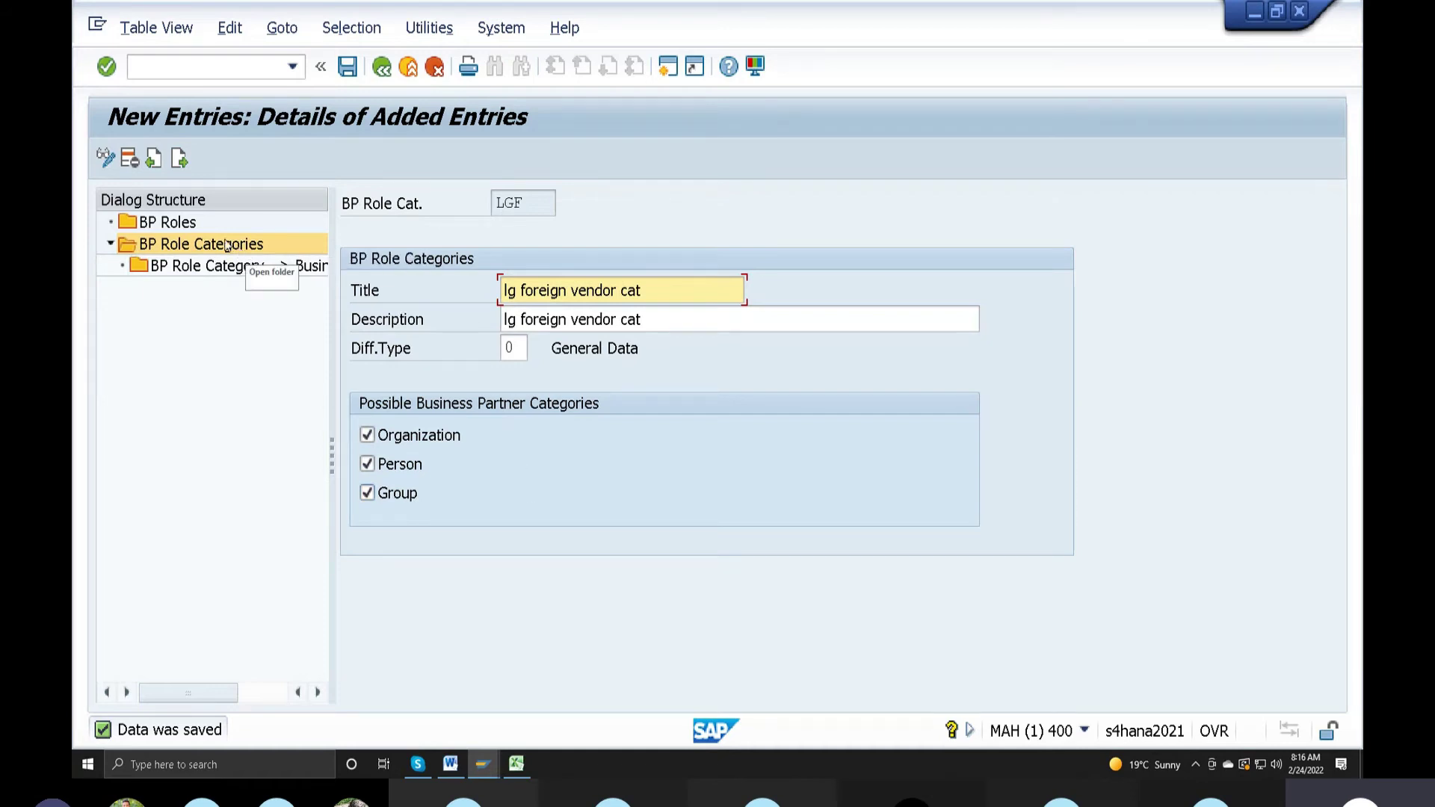
Step: Move from role categories to the BP Roles overview and start a new BP role
left_click(165, 223)
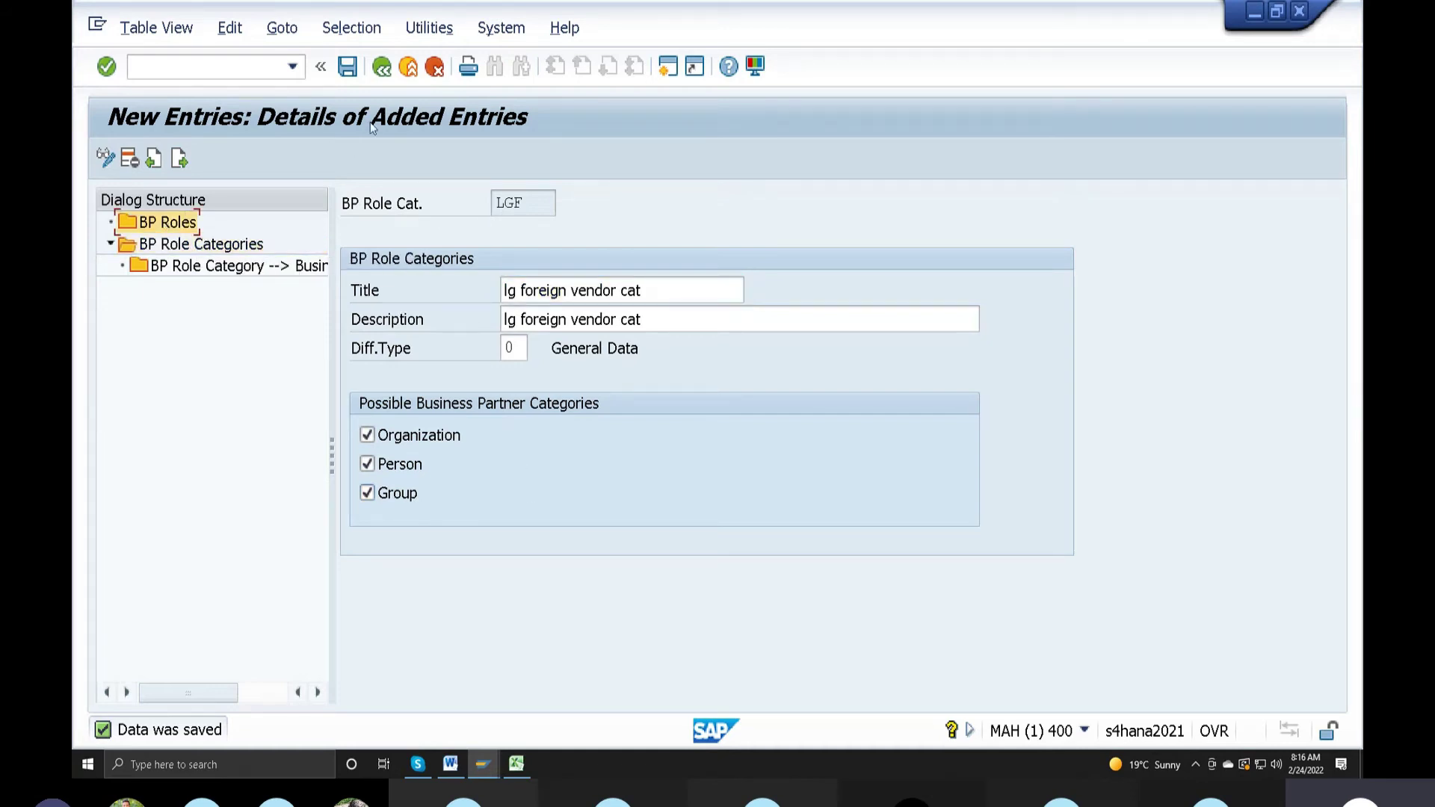
left_click(382, 66)
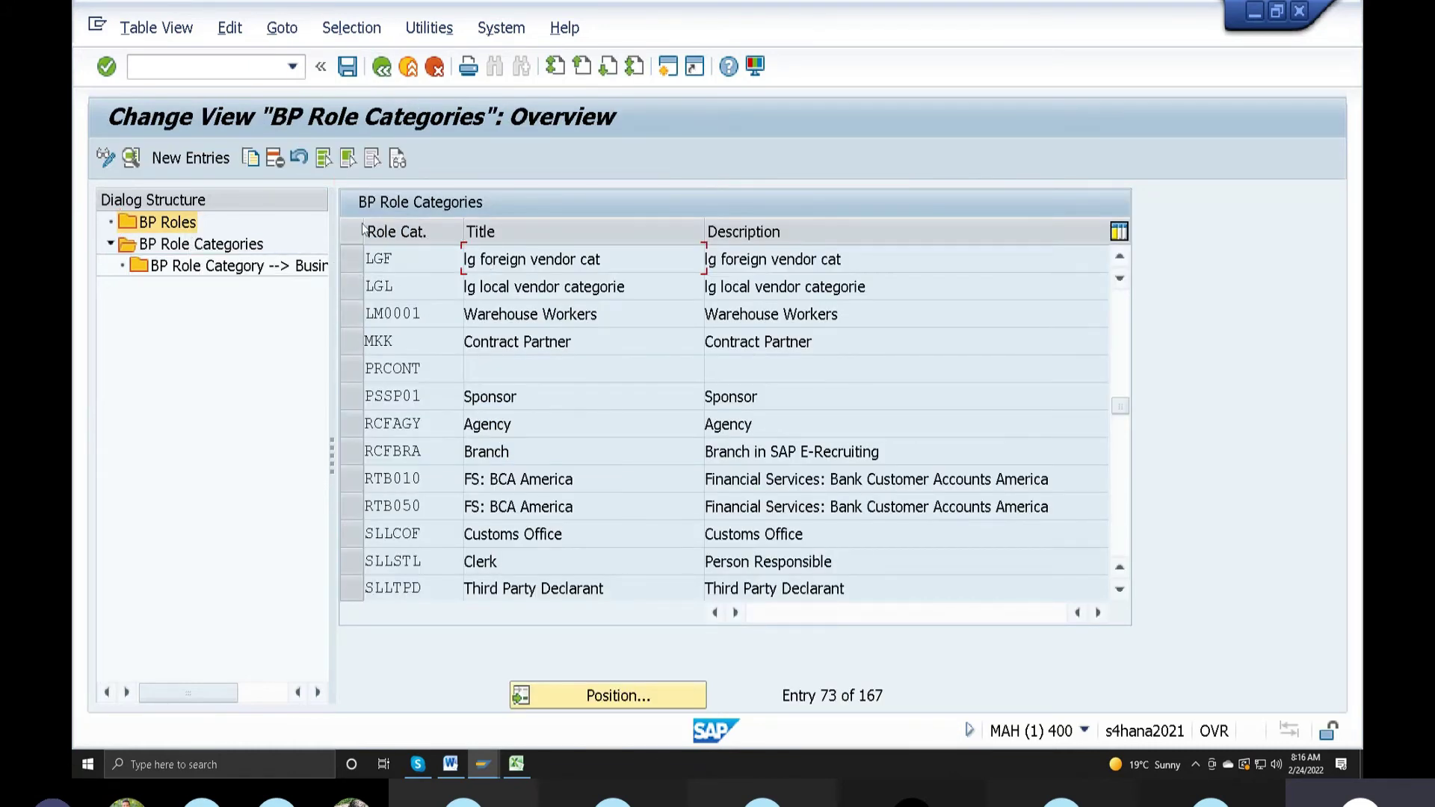
double_click(191, 224)
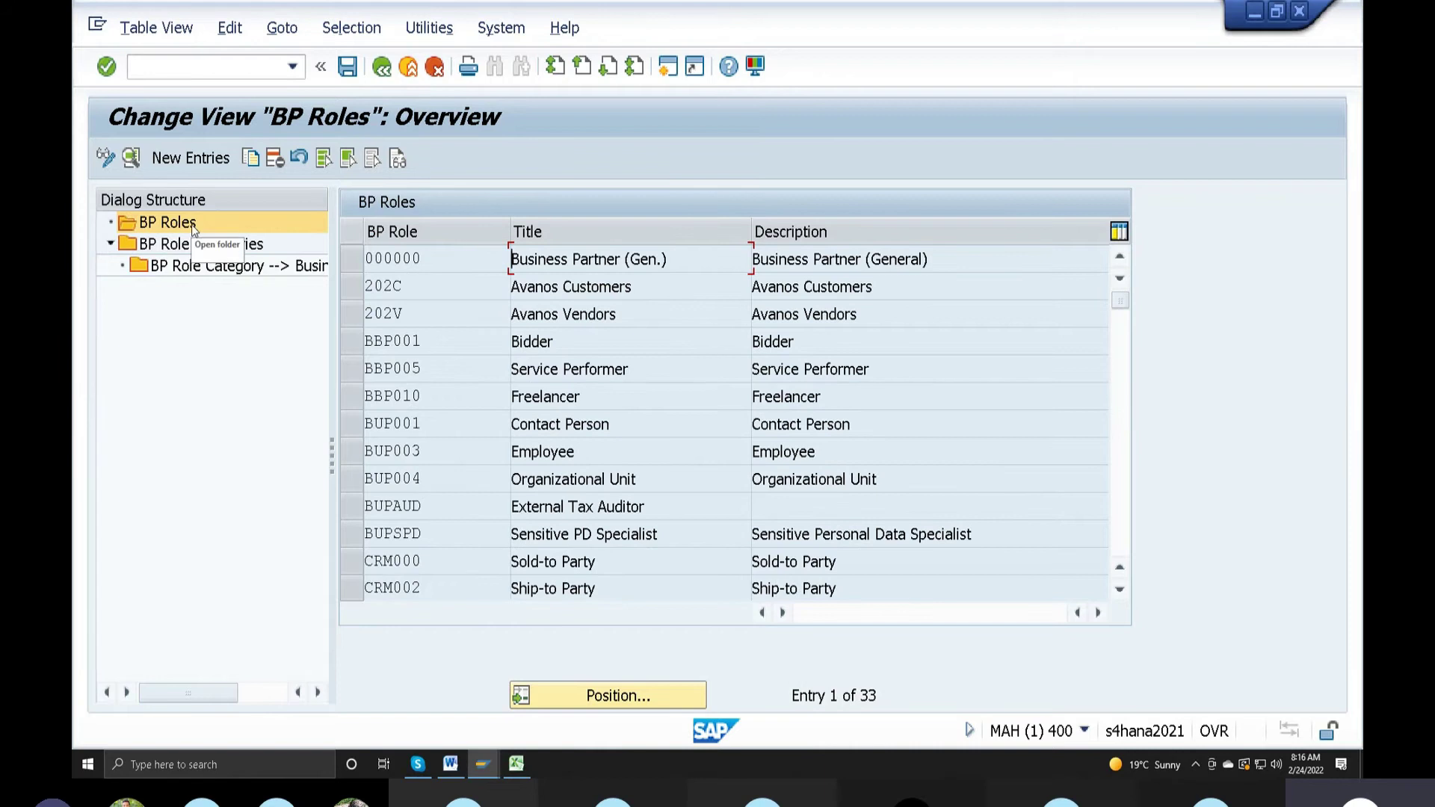
left_click(192, 157)
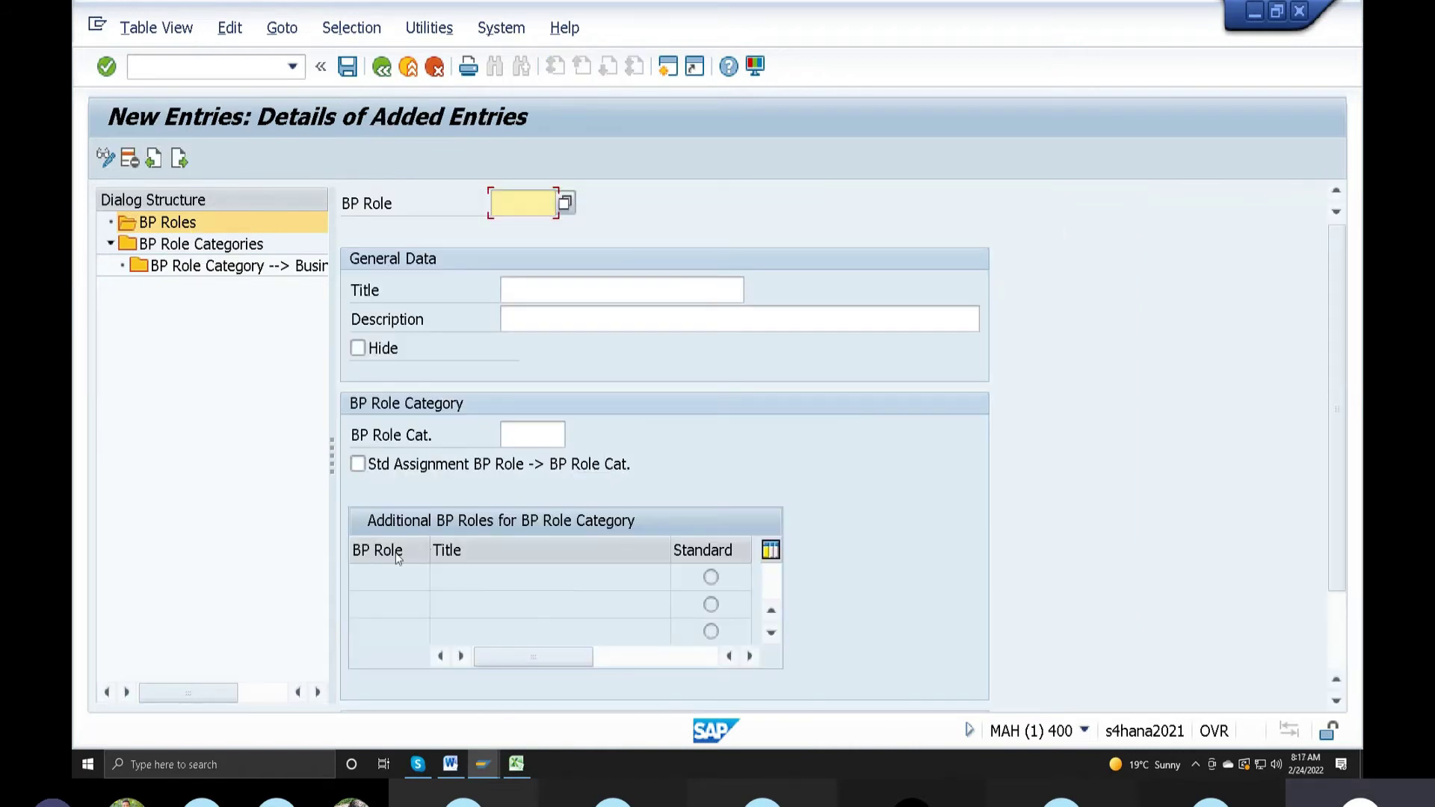
left_click(514, 764)
left_click(452, 764)
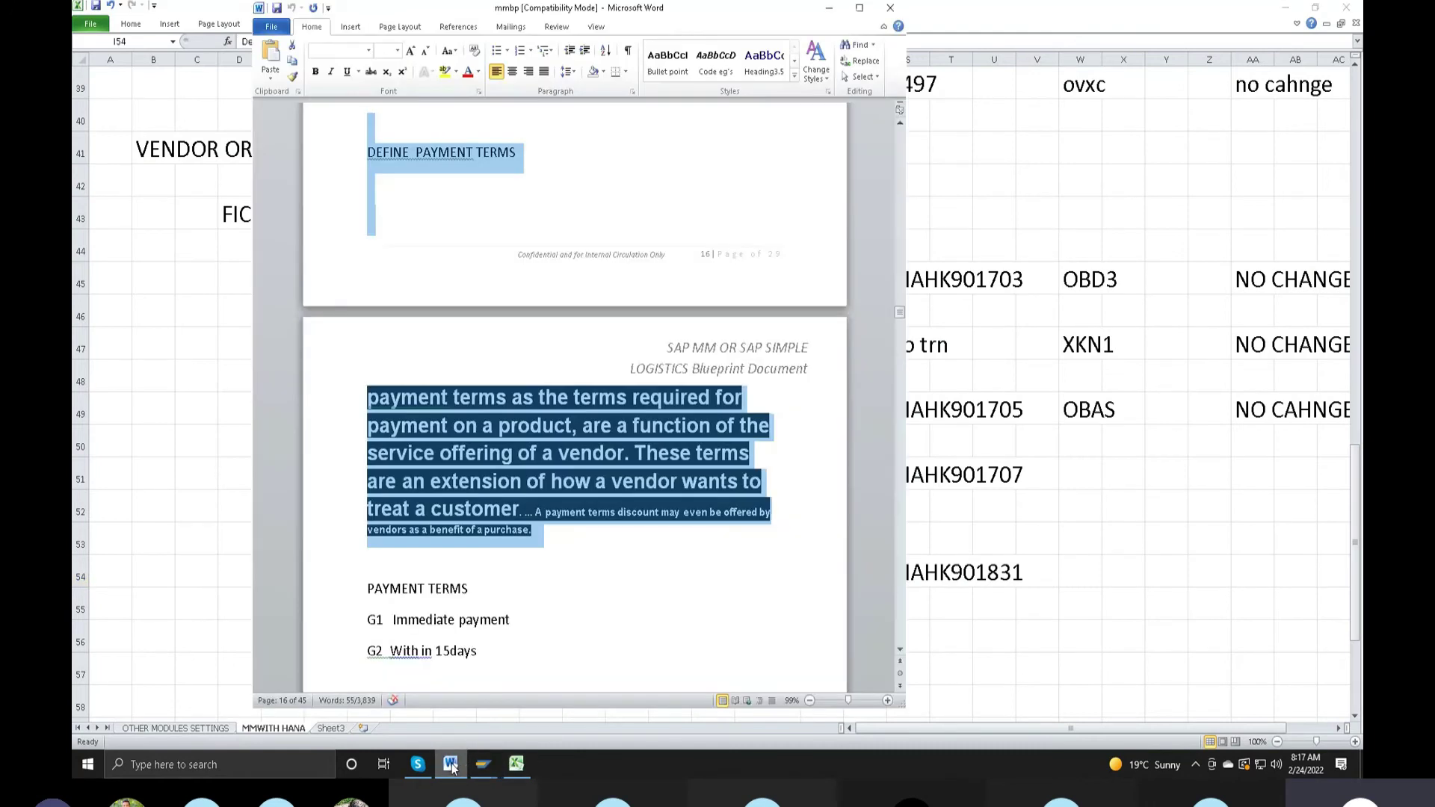
left_click(516, 764)
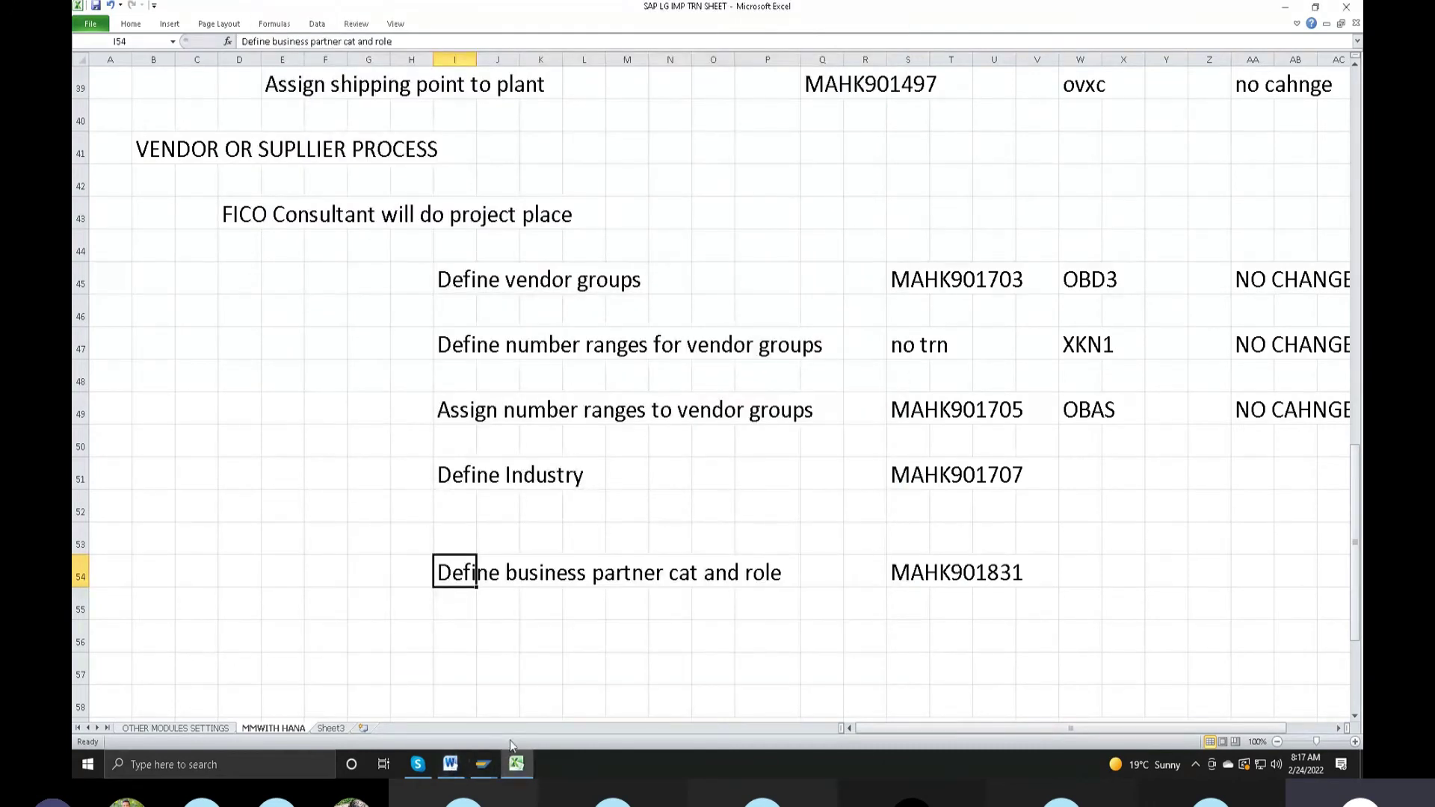
left_click(1285, 8)
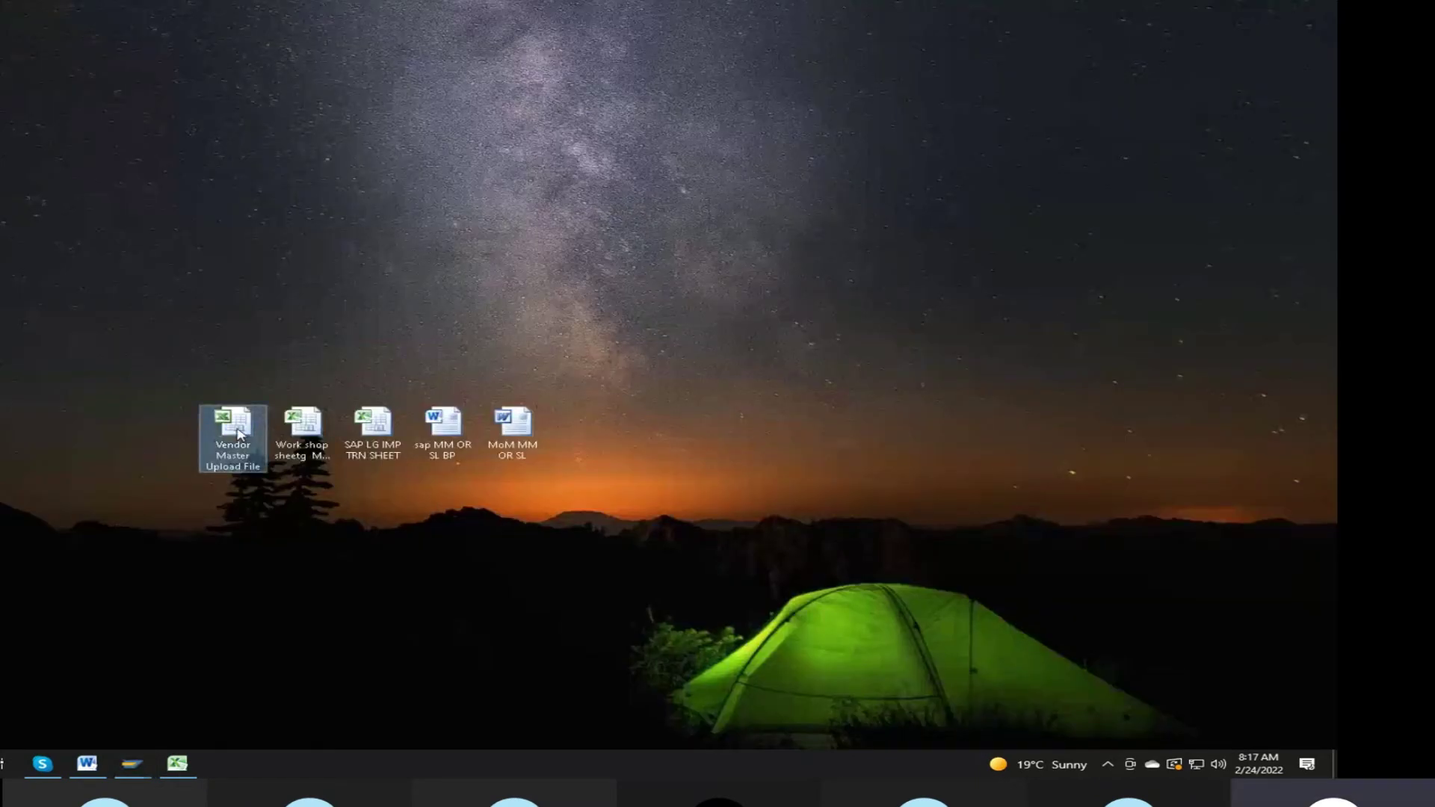
double_click(306, 432)
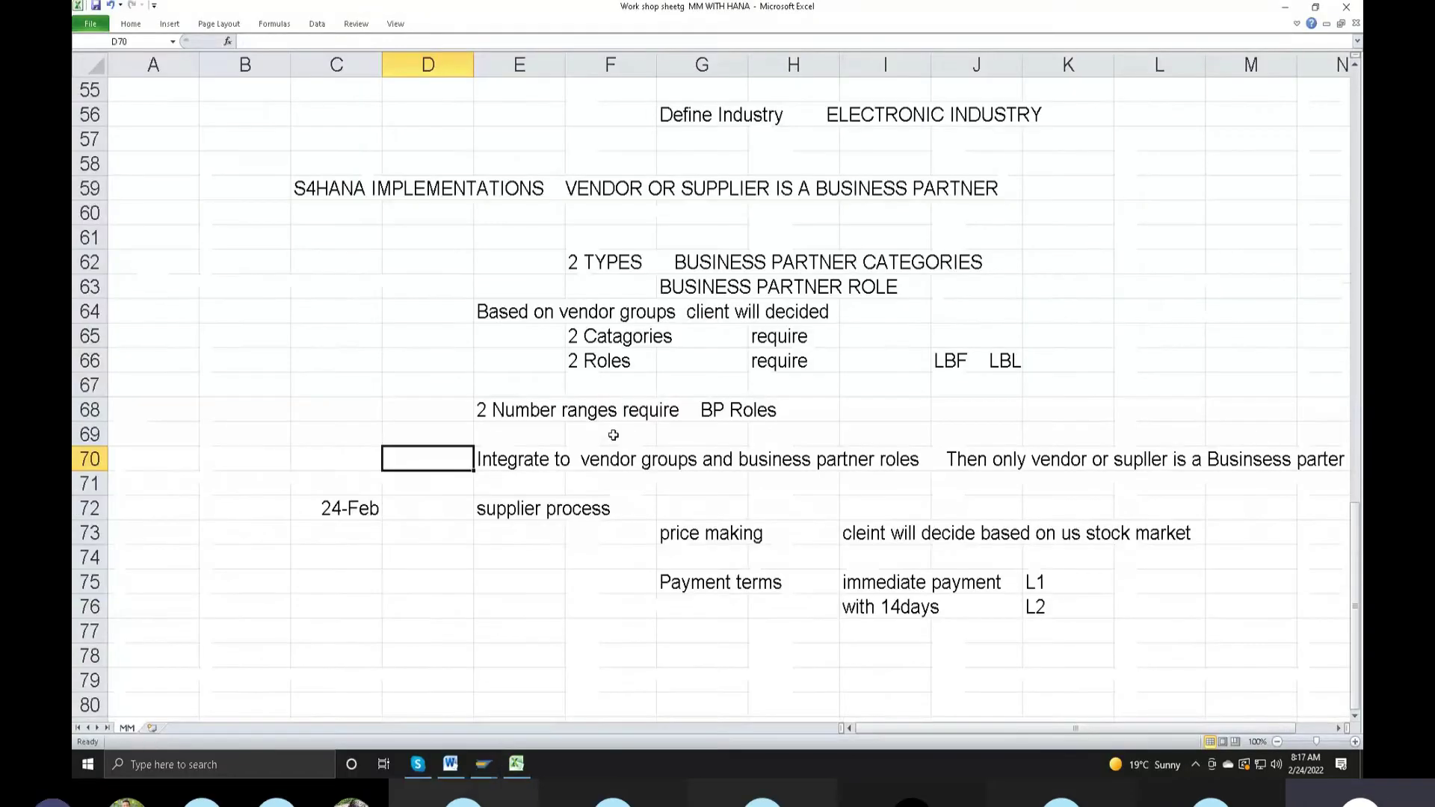
left_click(945, 361)
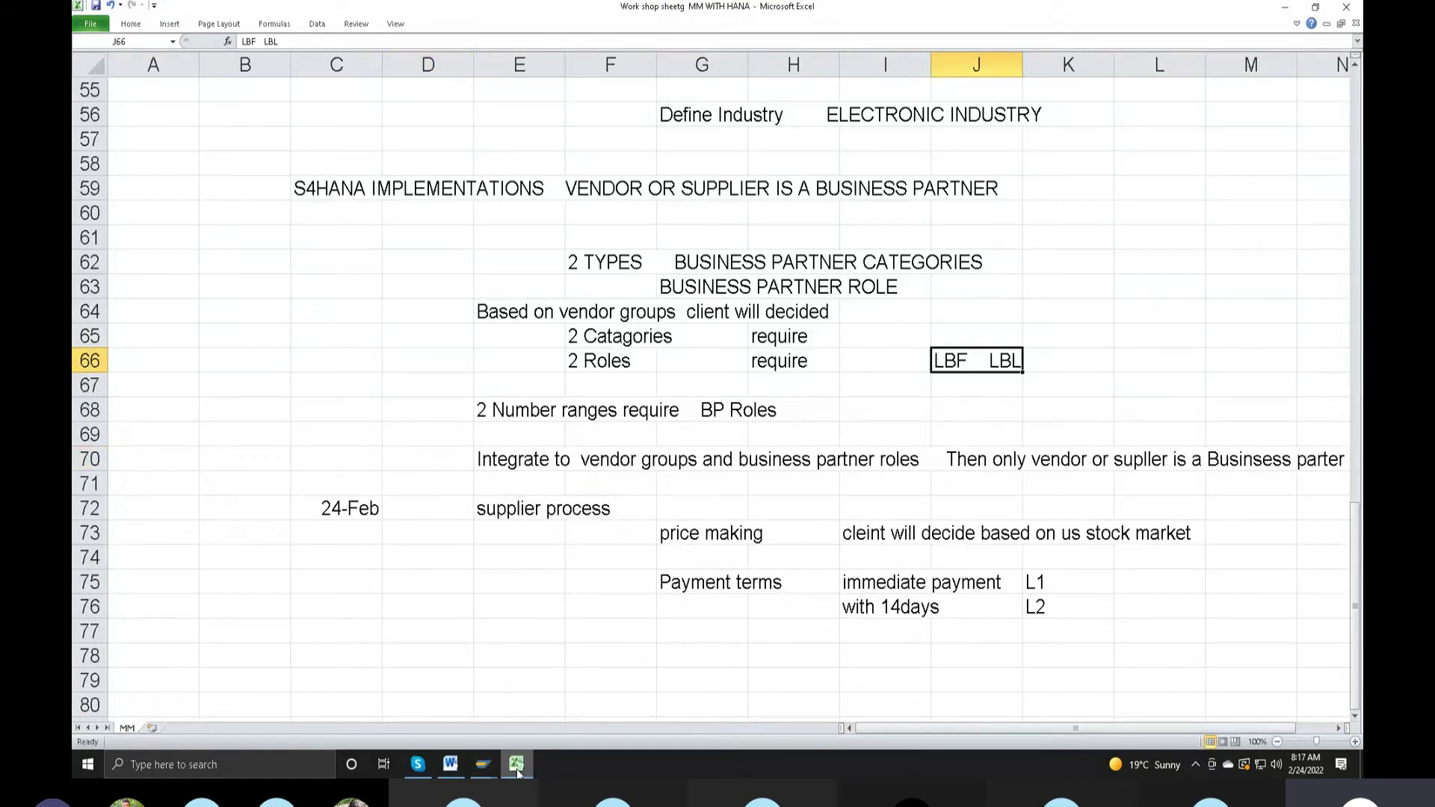
mouse_move(482, 765)
left_click(522, 678)
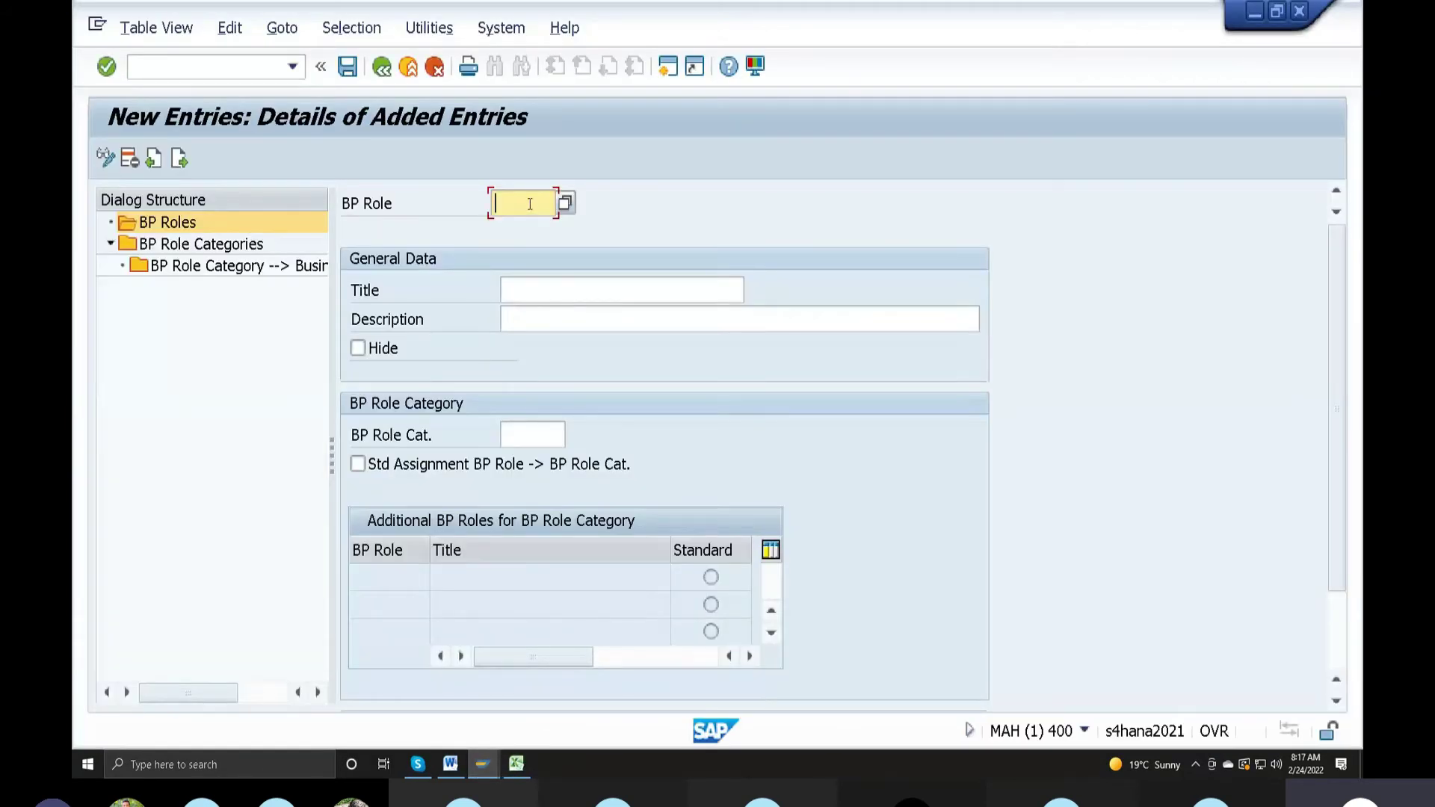
type("Lbl")
Step: Set the lbl role's title and description to 'lg local vendor BProle LG'
left_click(595, 292)
type("lg local")
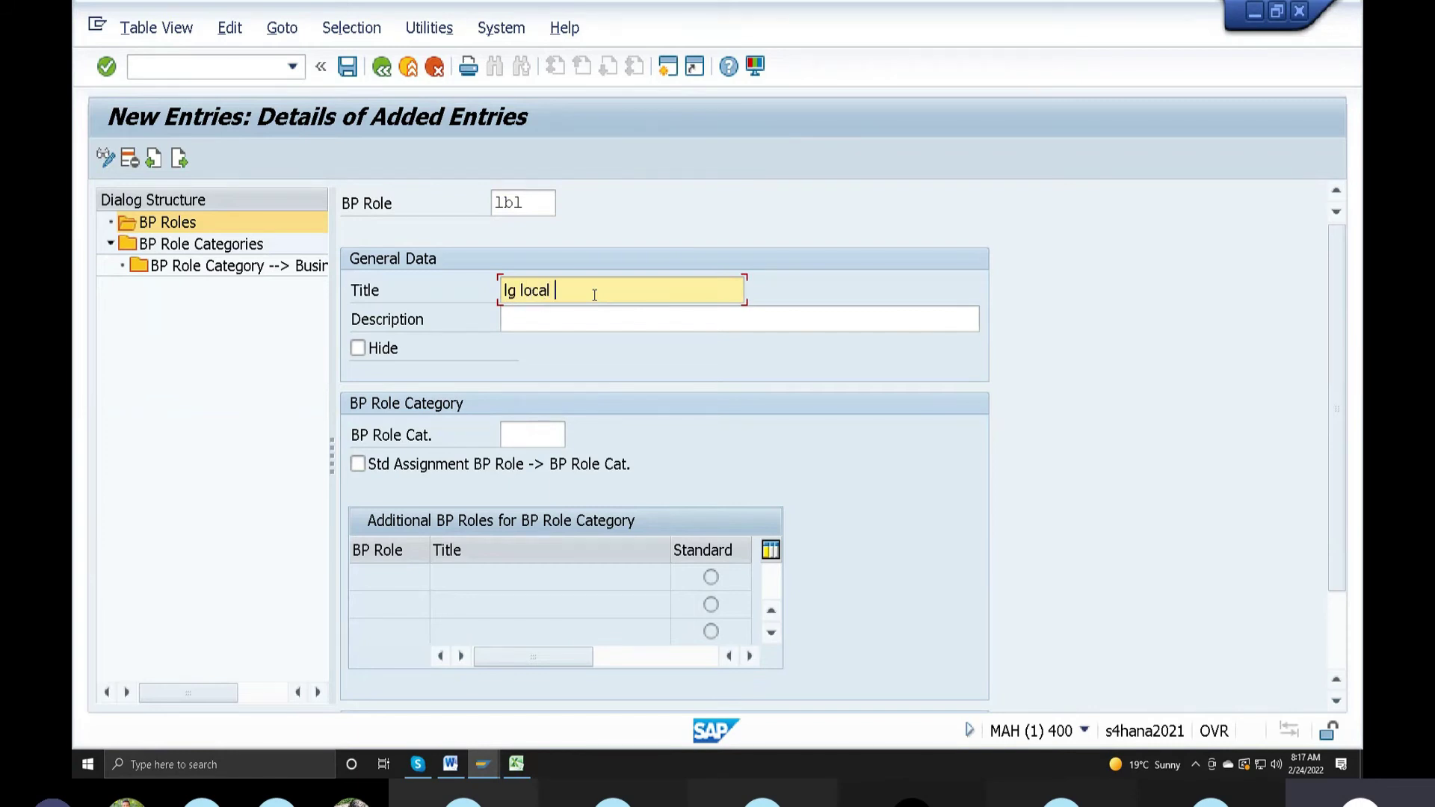
type("vendo")
key("BackSpace")
key("BackSpace")
type("dor ")
type("BP ROLE")
key("BackSpace")
type("L")
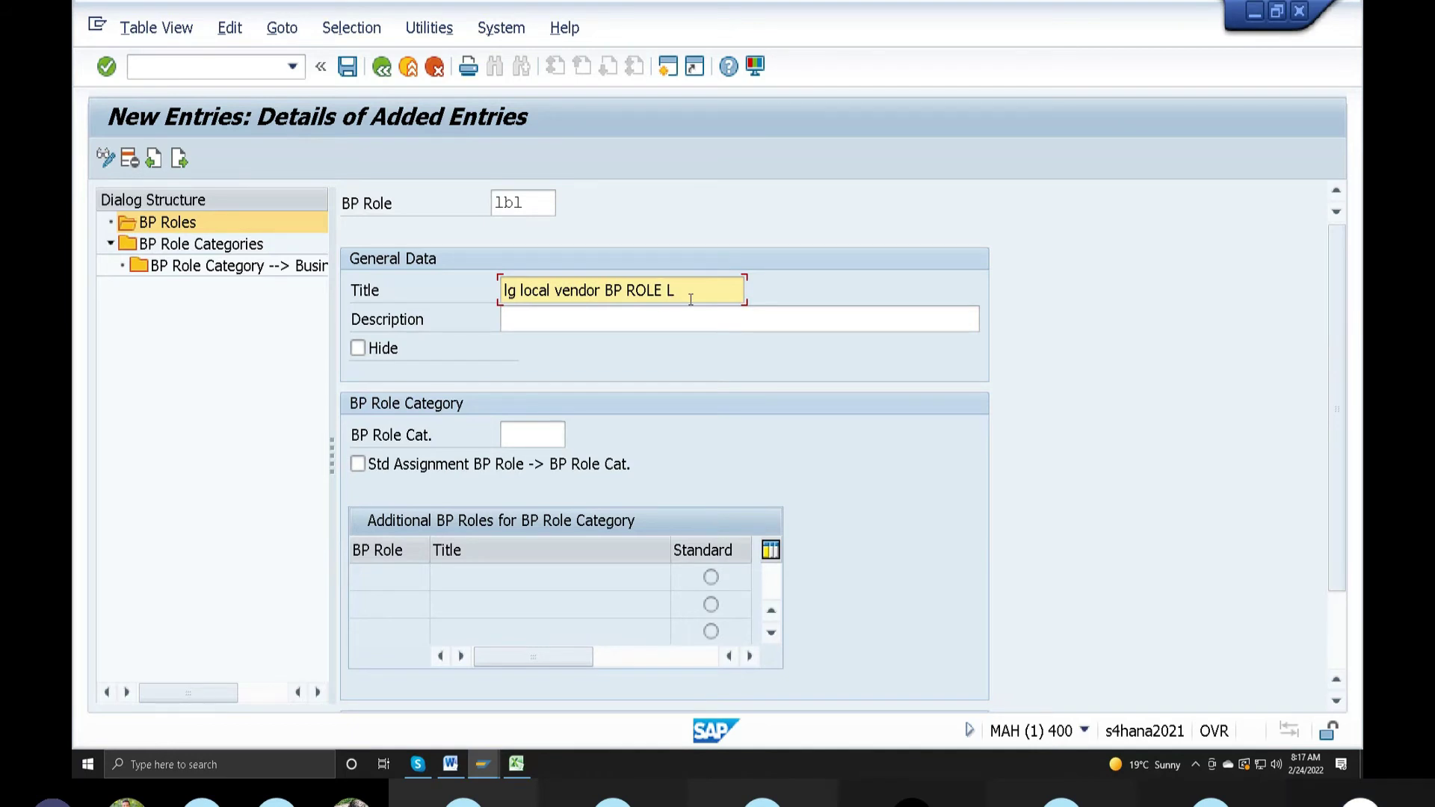
key("BackSpace")
key("BackSpace")
key("BackSpace")
key("BackSpace")
key("BackSpace")
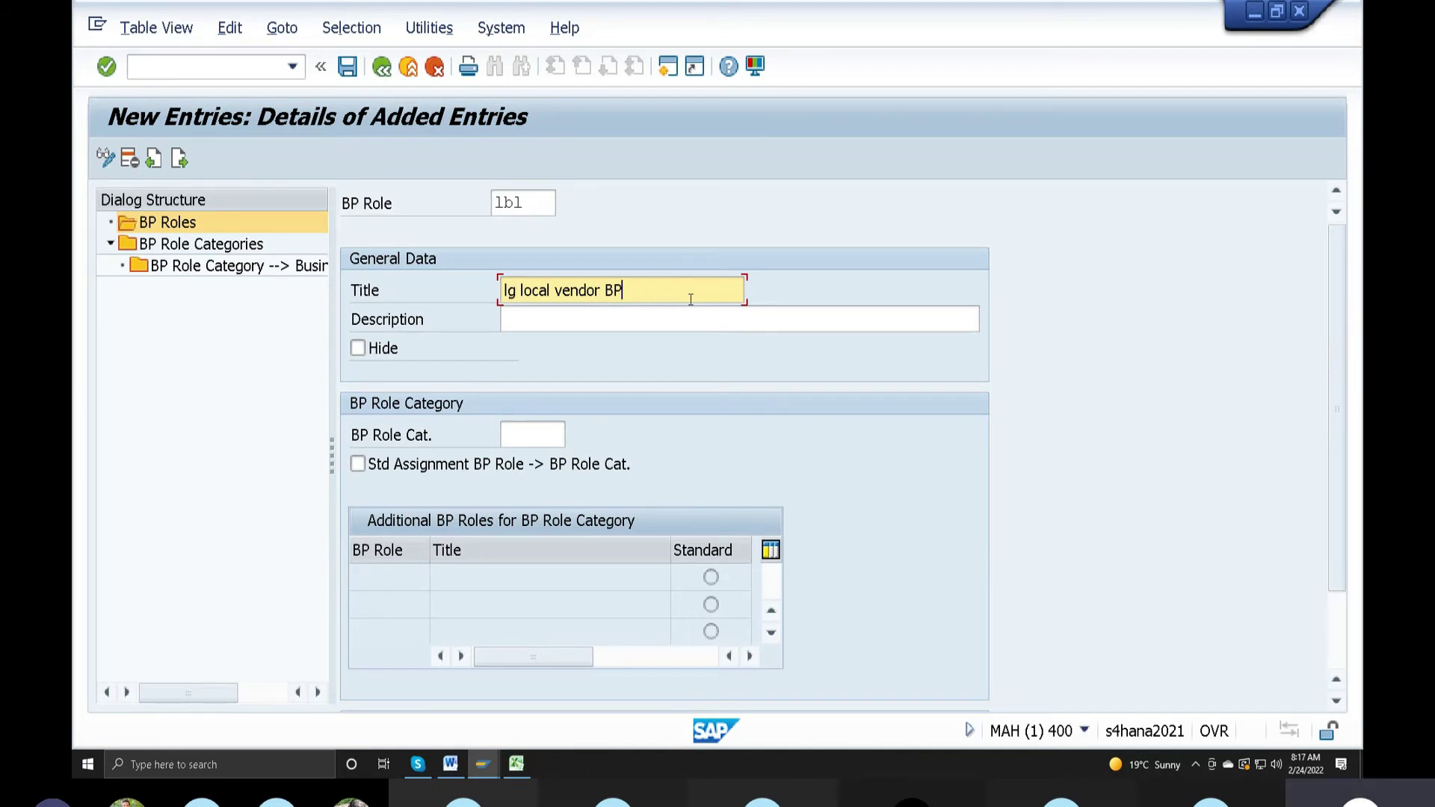
type("role LG")
left_click_drag(687, 299, 74, 219)
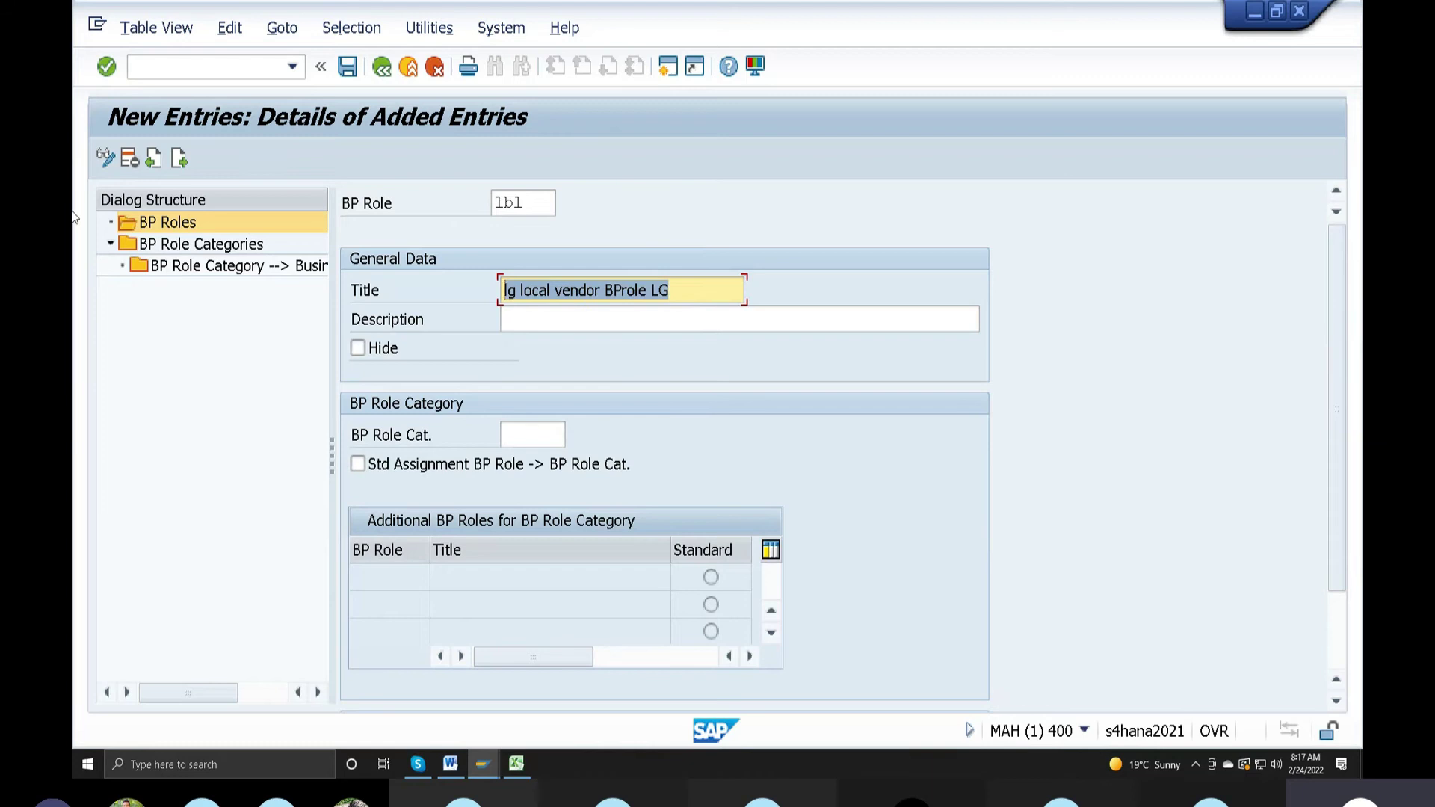
left_click(549, 321)
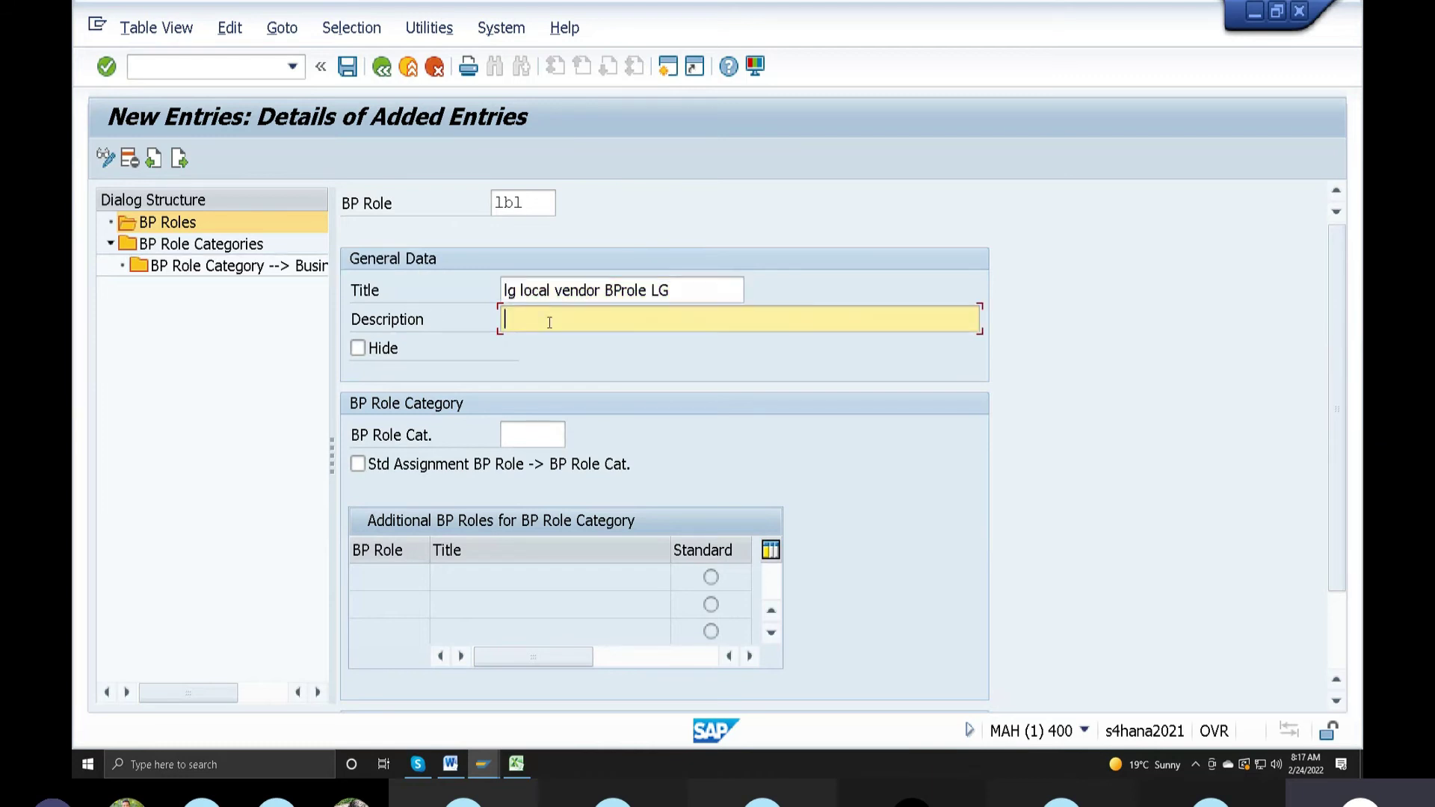
type("lg local vendor BProle LG")
left_click(545, 436)
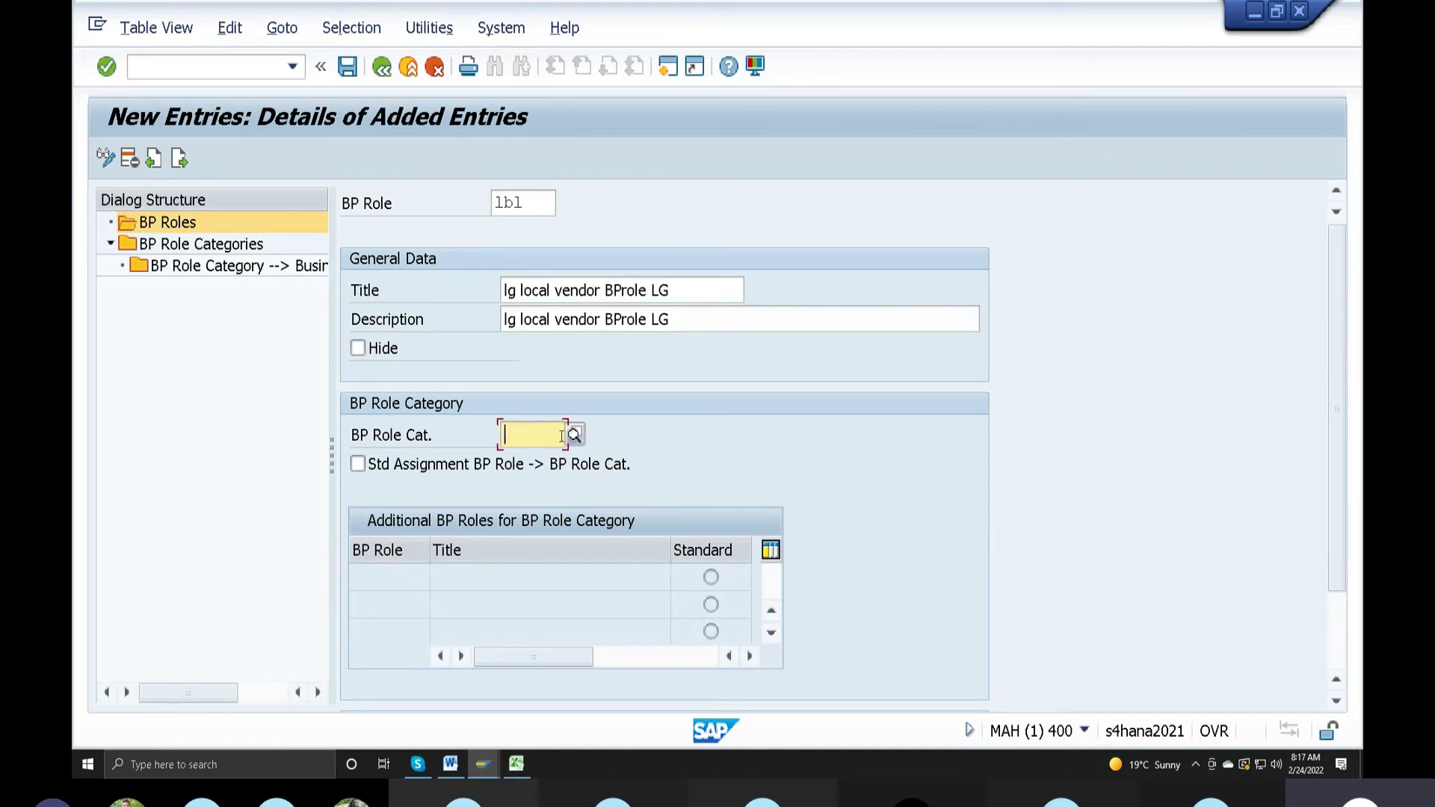
left_click(573, 436)
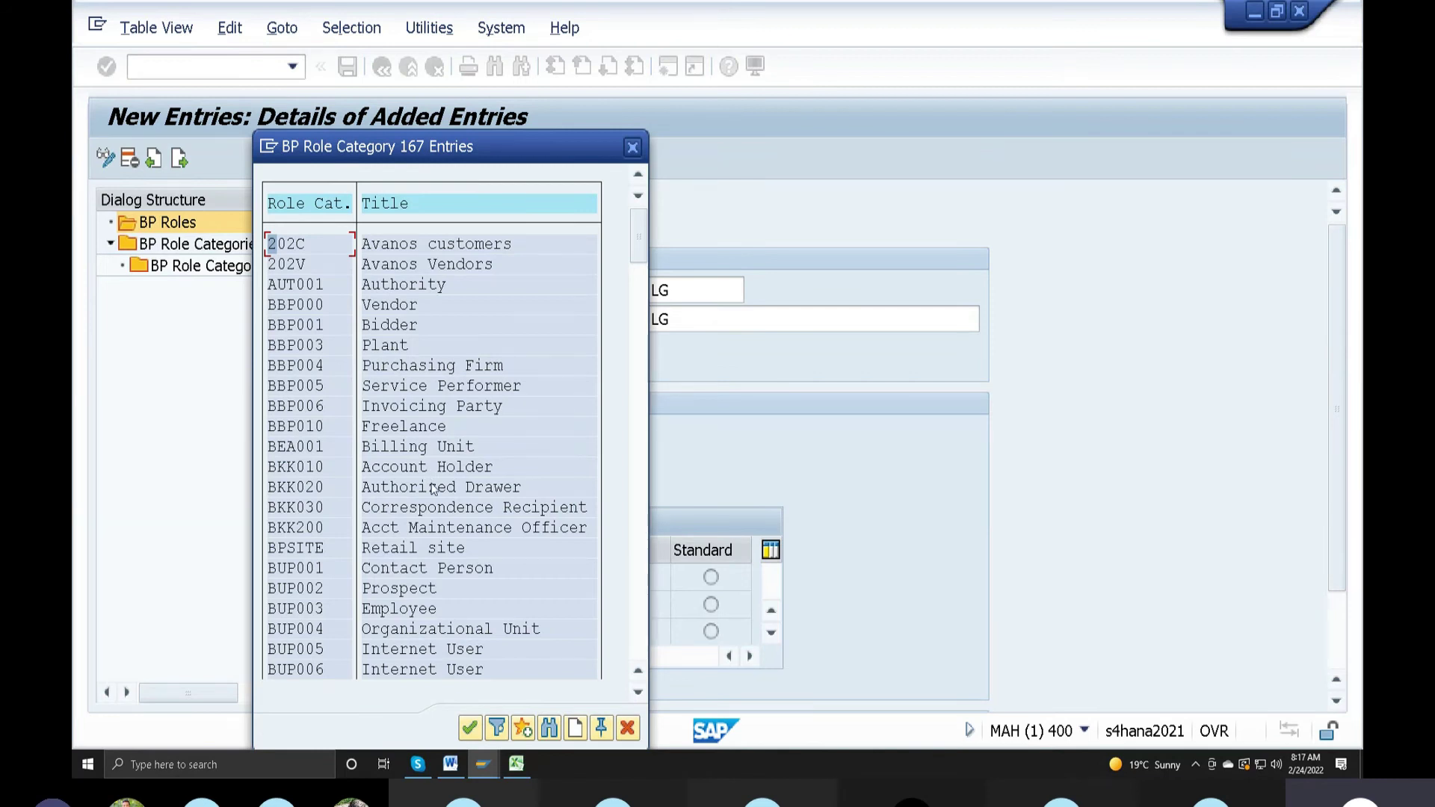
scroll(445, 485, "down", 1)
scroll(471, 471, "down", 1)
scroll(561, 460, "down", 2)
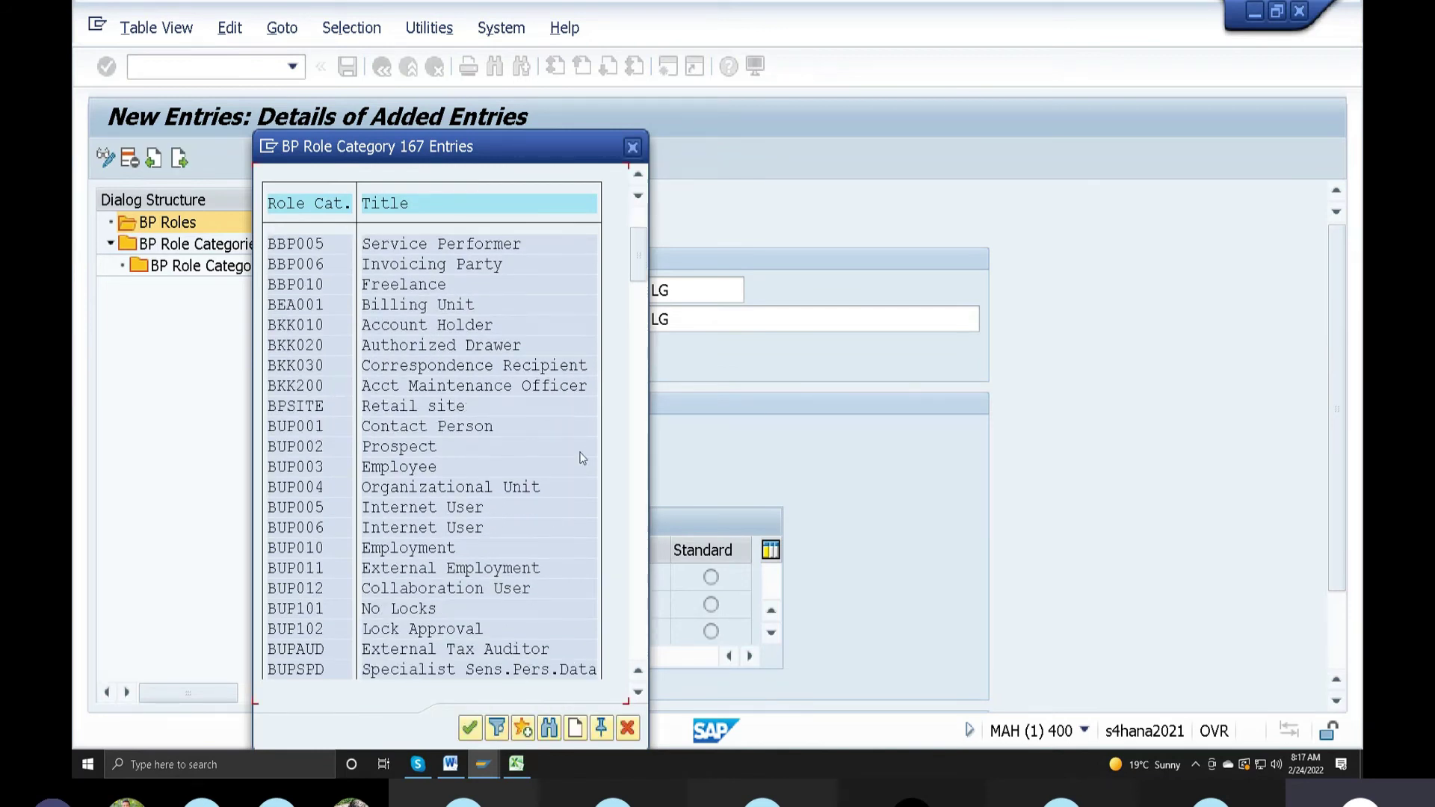
left_click_drag(640, 280, 640, 645)
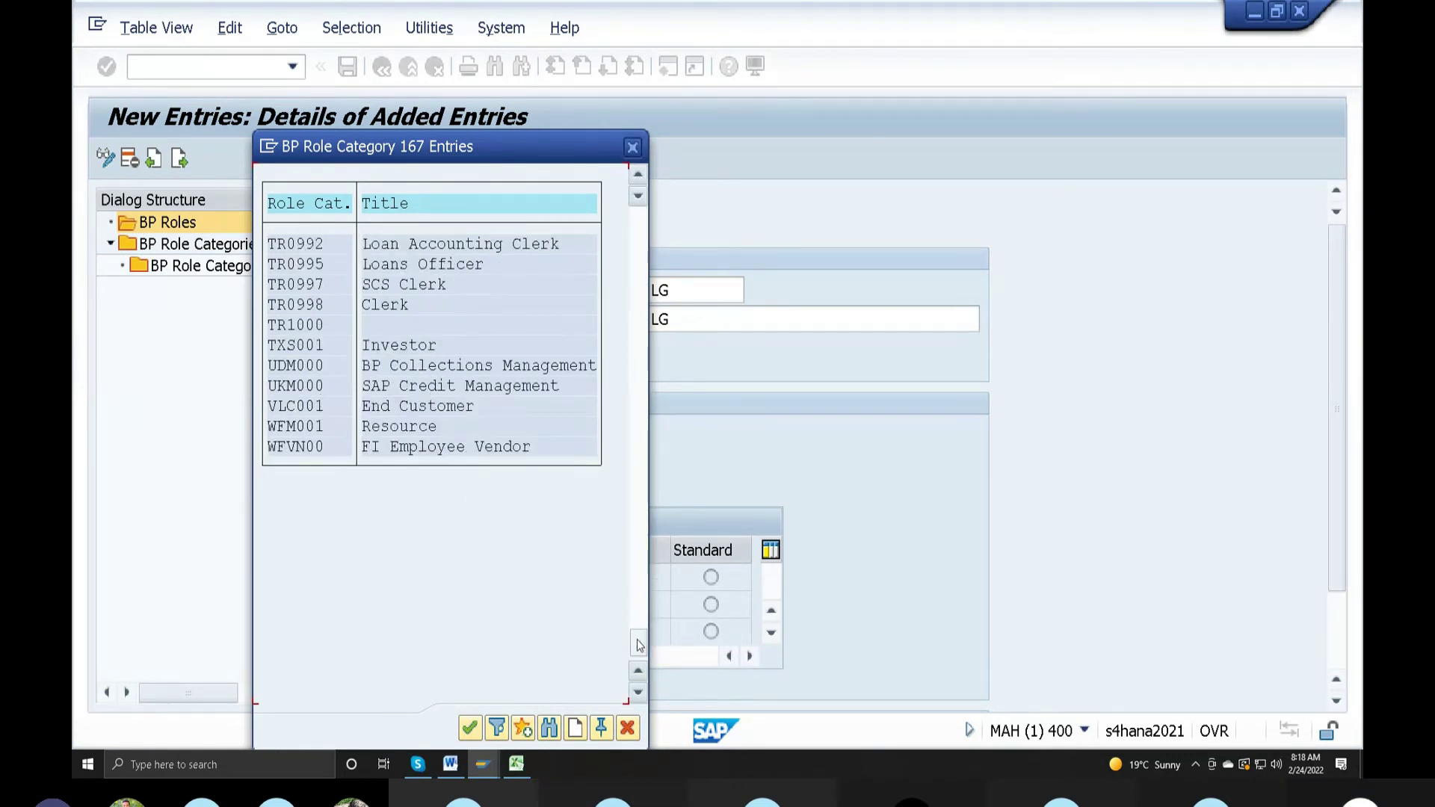
left_click_drag(640, 643, 638, 584)
left_click_drag(631, 533, 644, 409)
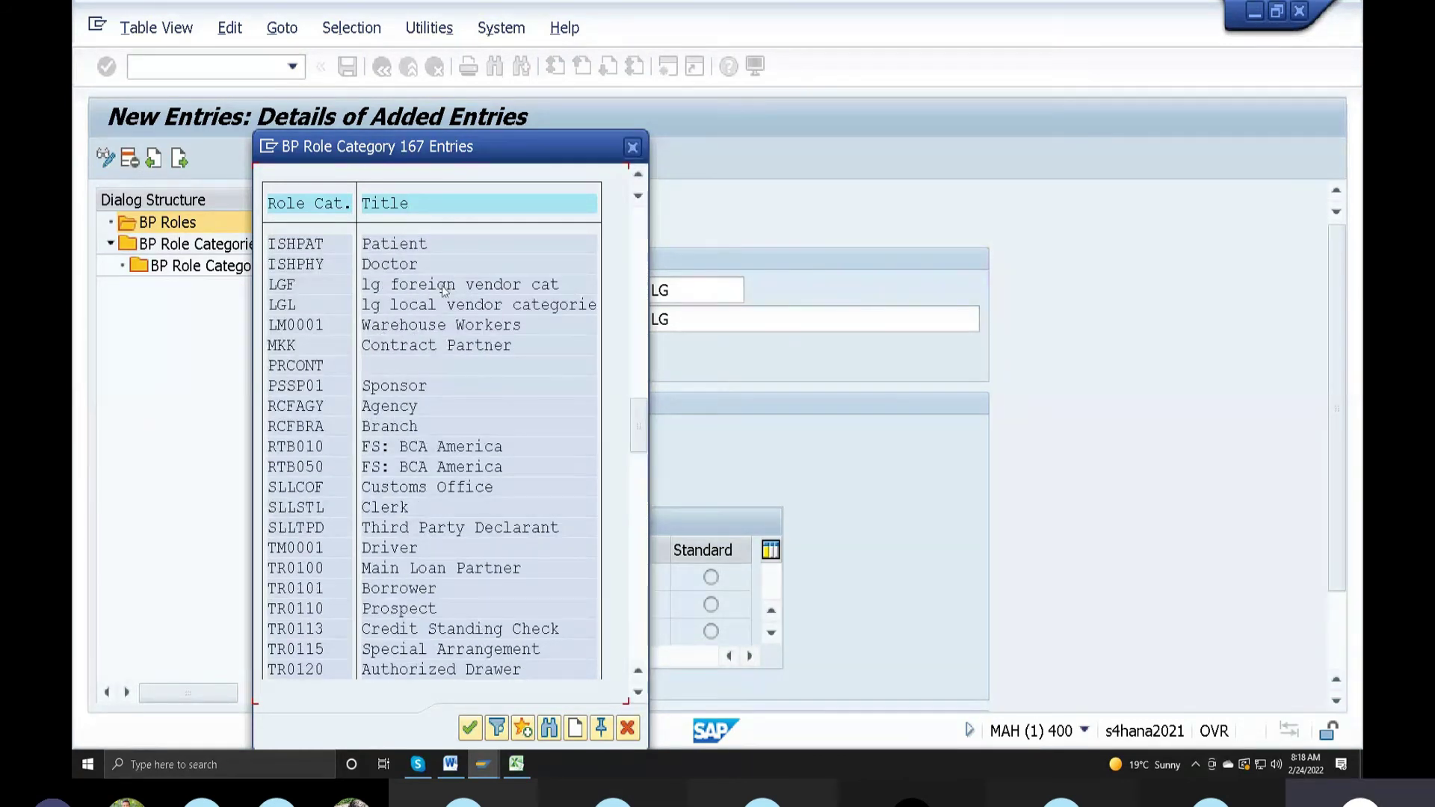
Step: Pick category LGL for role LBL, mark it the standard assignment, and save
double_click(516, 305)
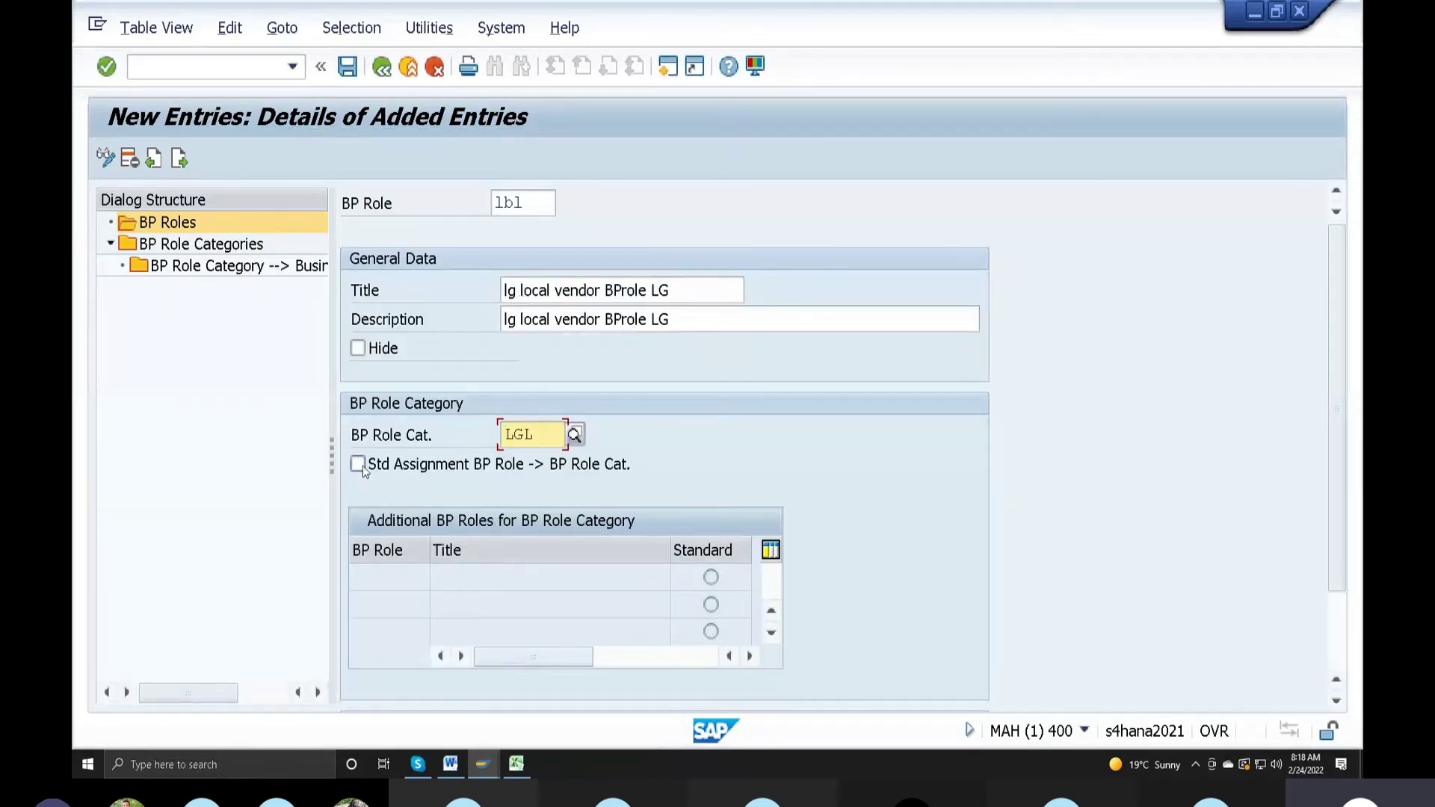
left_click(358, 464)
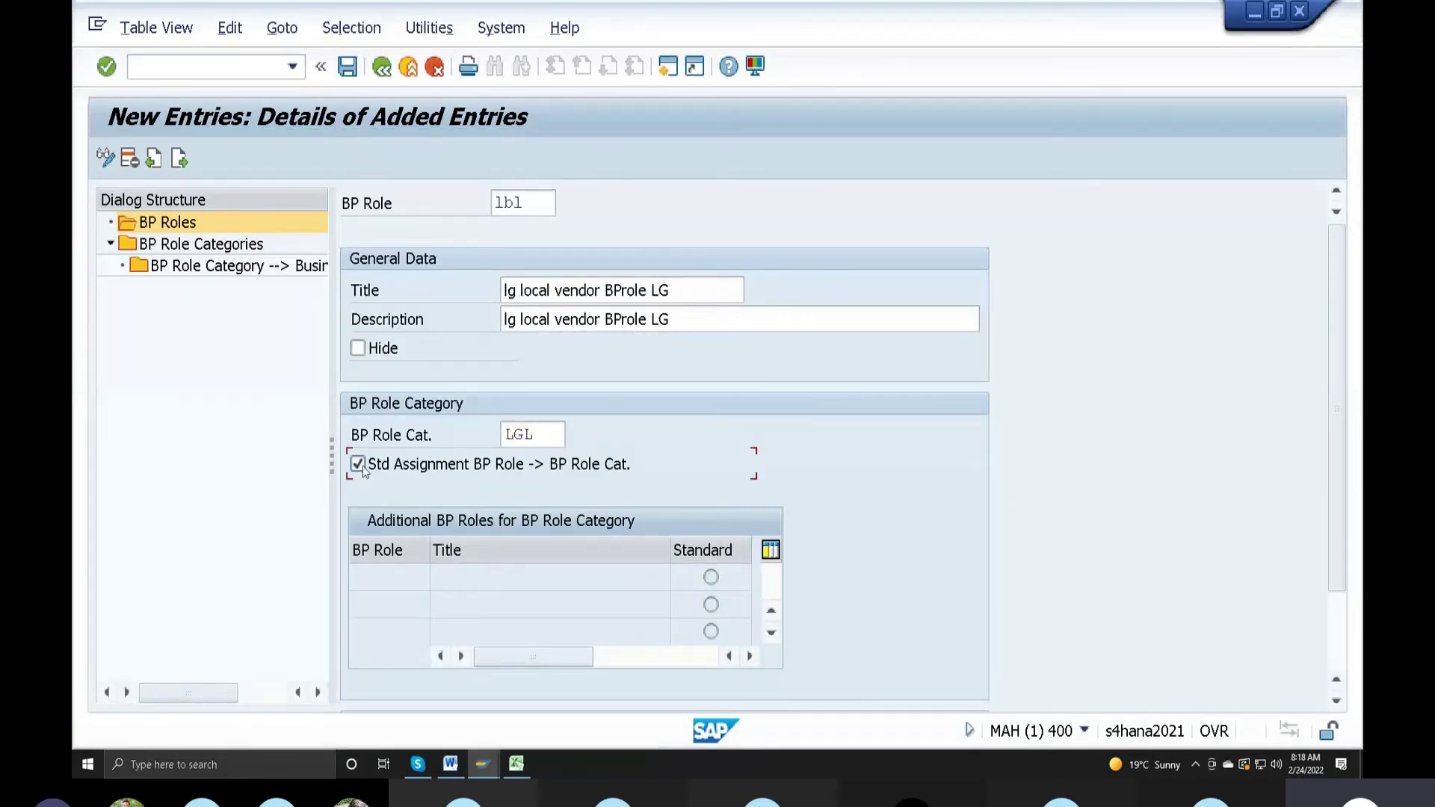
double_click(540, 433)
double_click(547, 213)
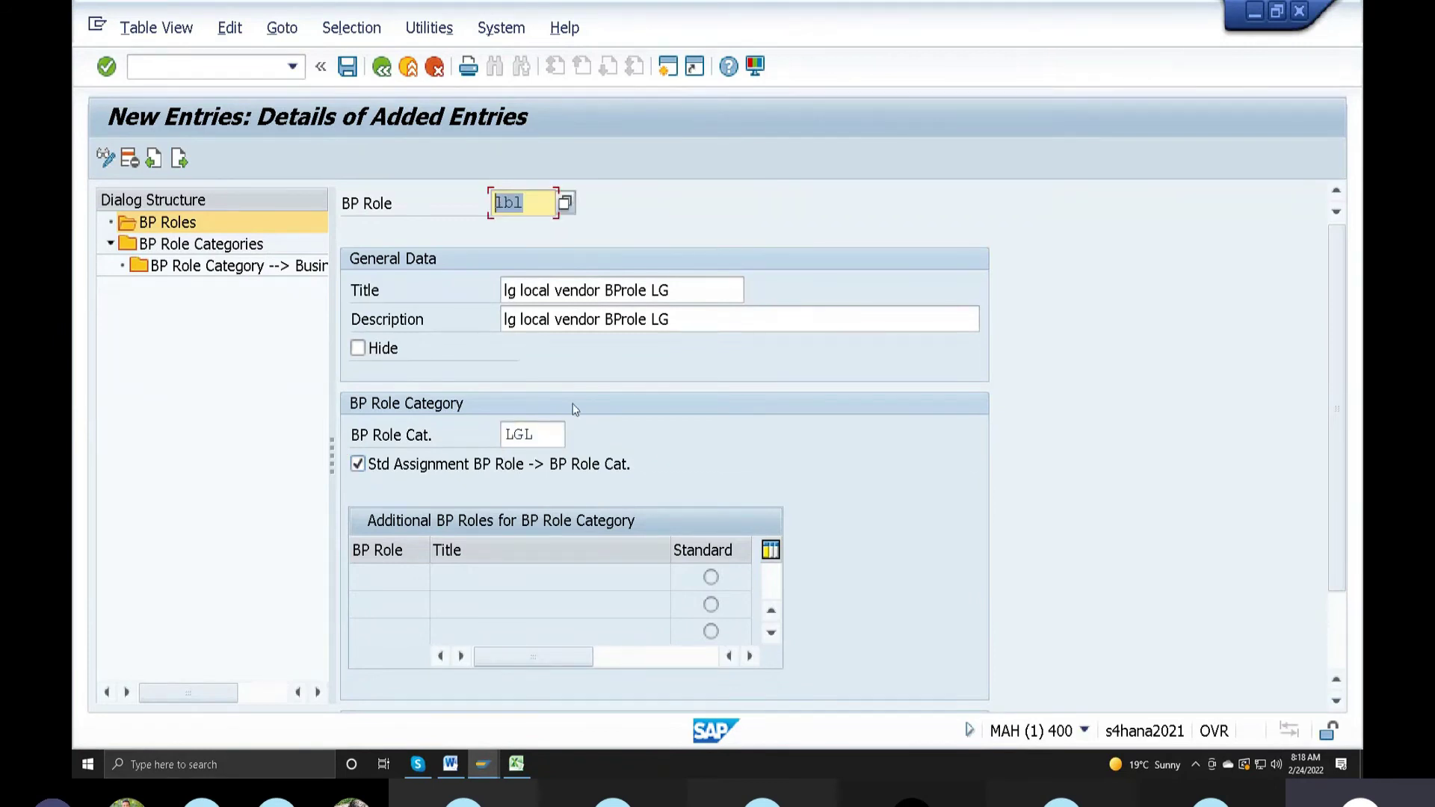
double_click(550, 444)
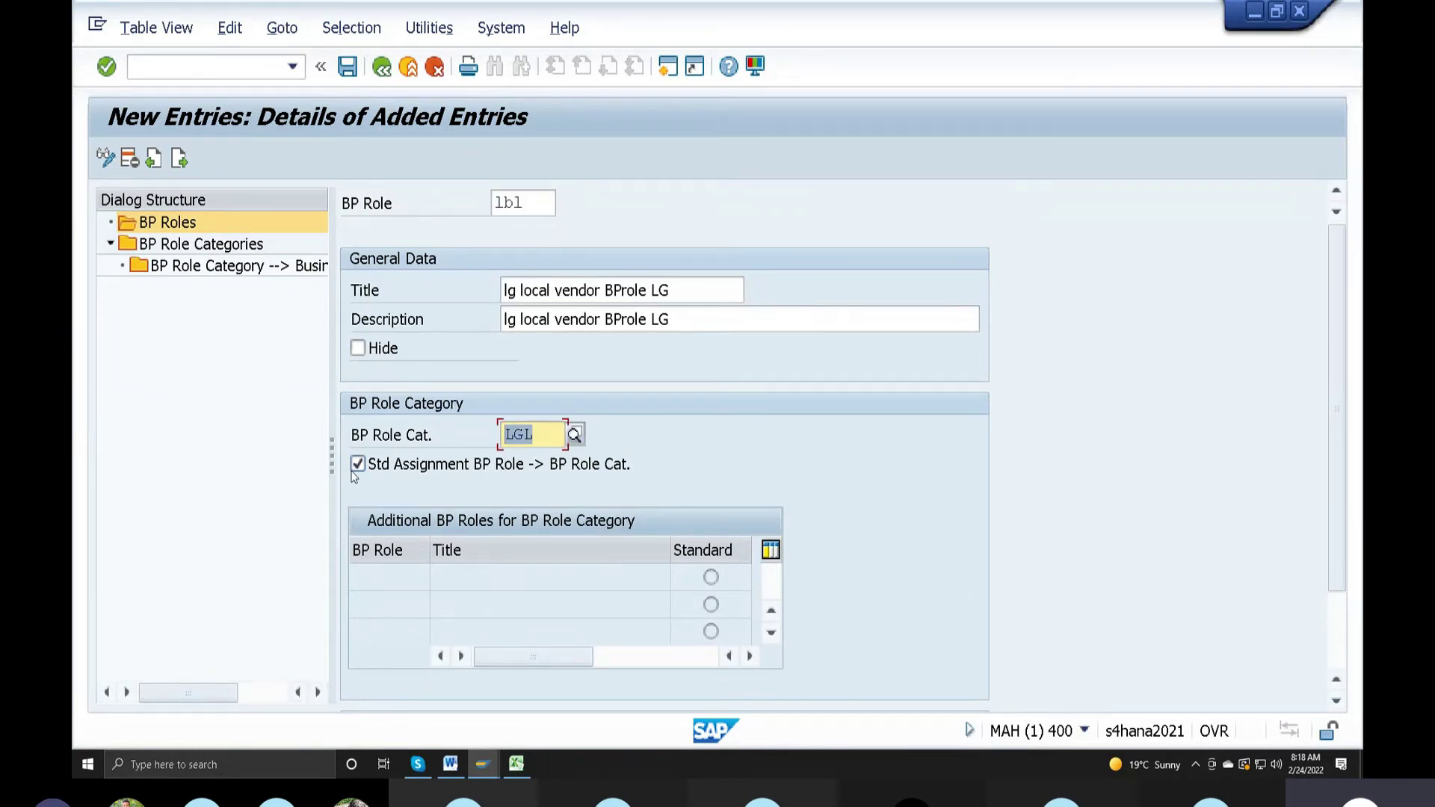
left_click(346, 67)
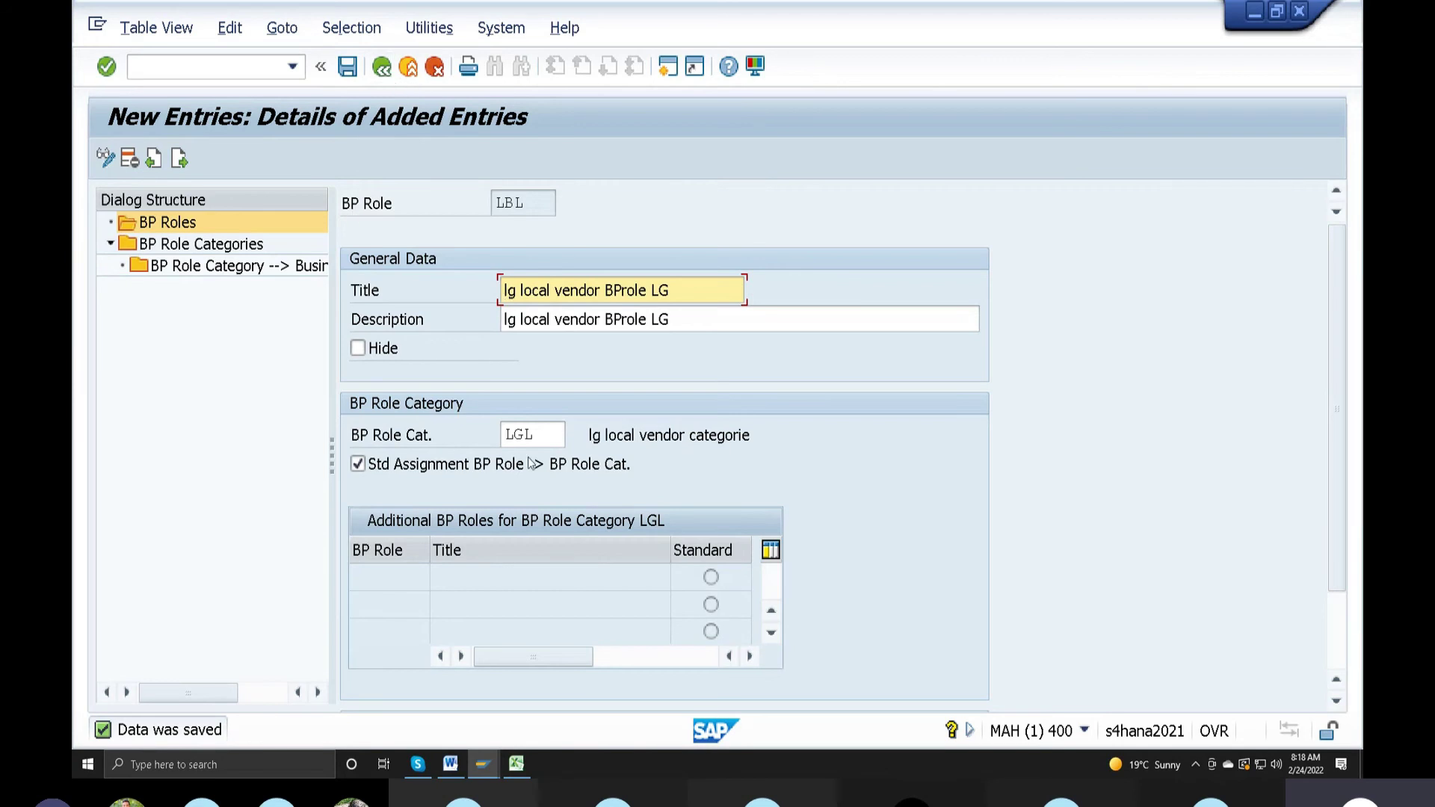
left_click(515, 766)
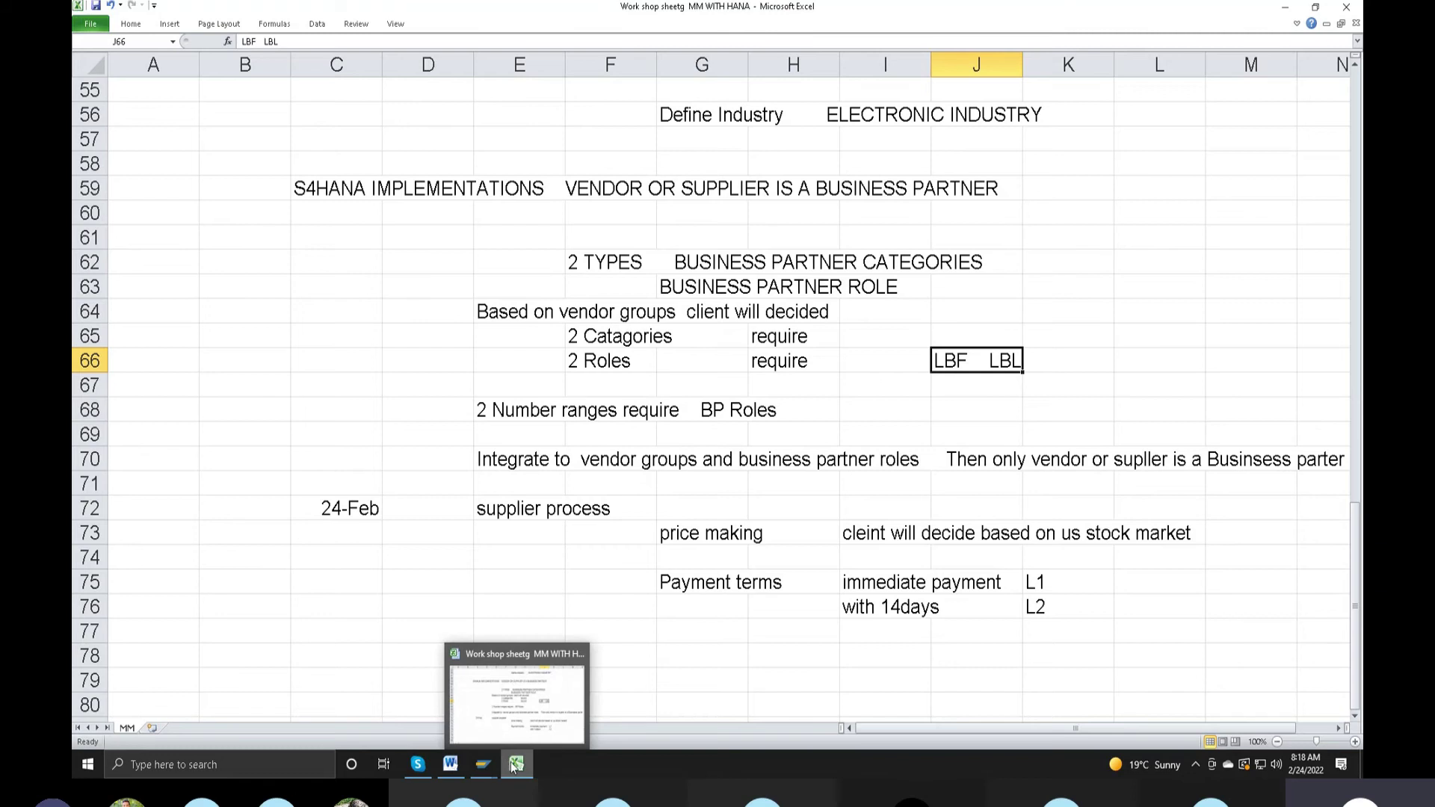
Step: Minimize the open windows and open the SAP LG IMP TRN SHEET workbook
left_click(542, 564)
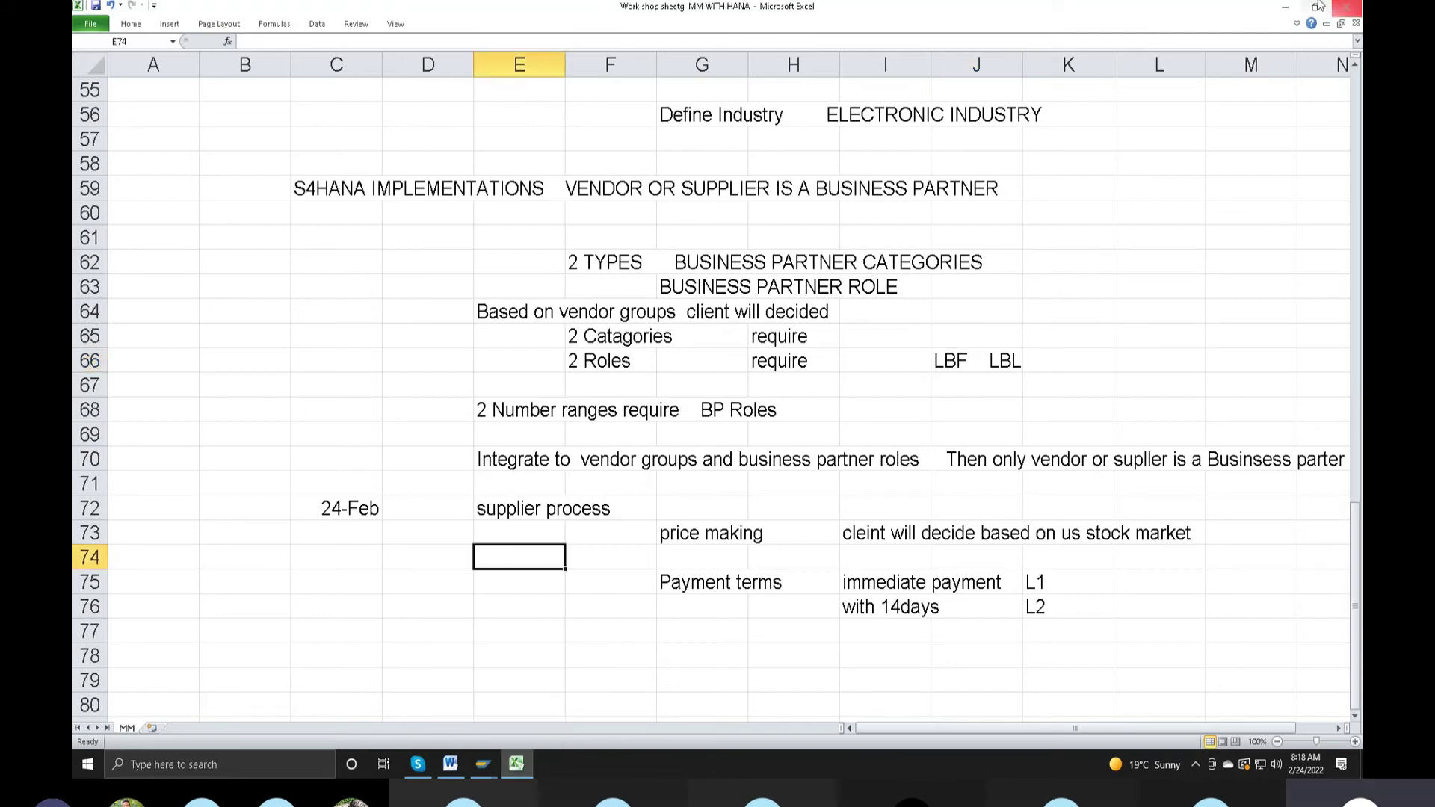
left_click(1284, 6)
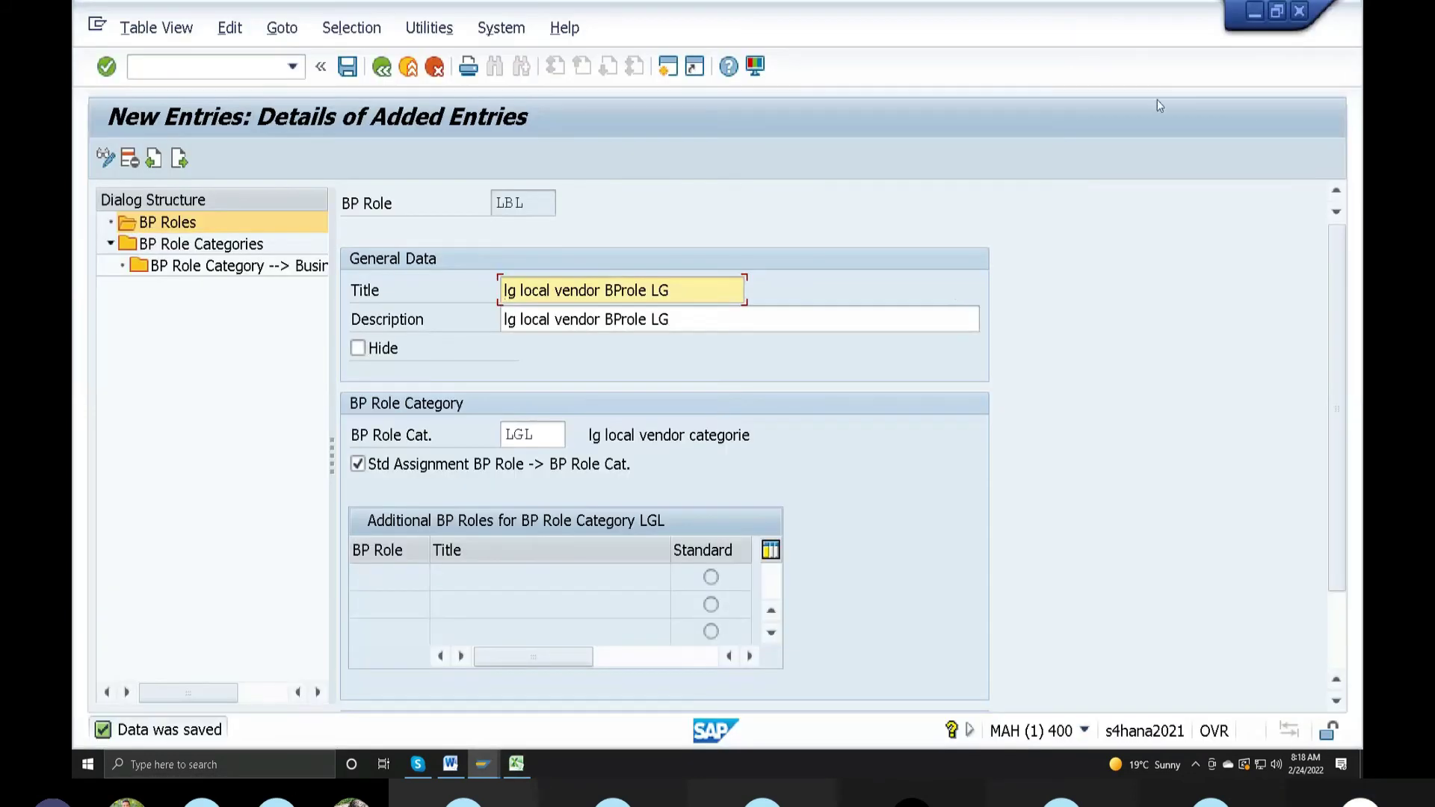
left_click(1254, 10)
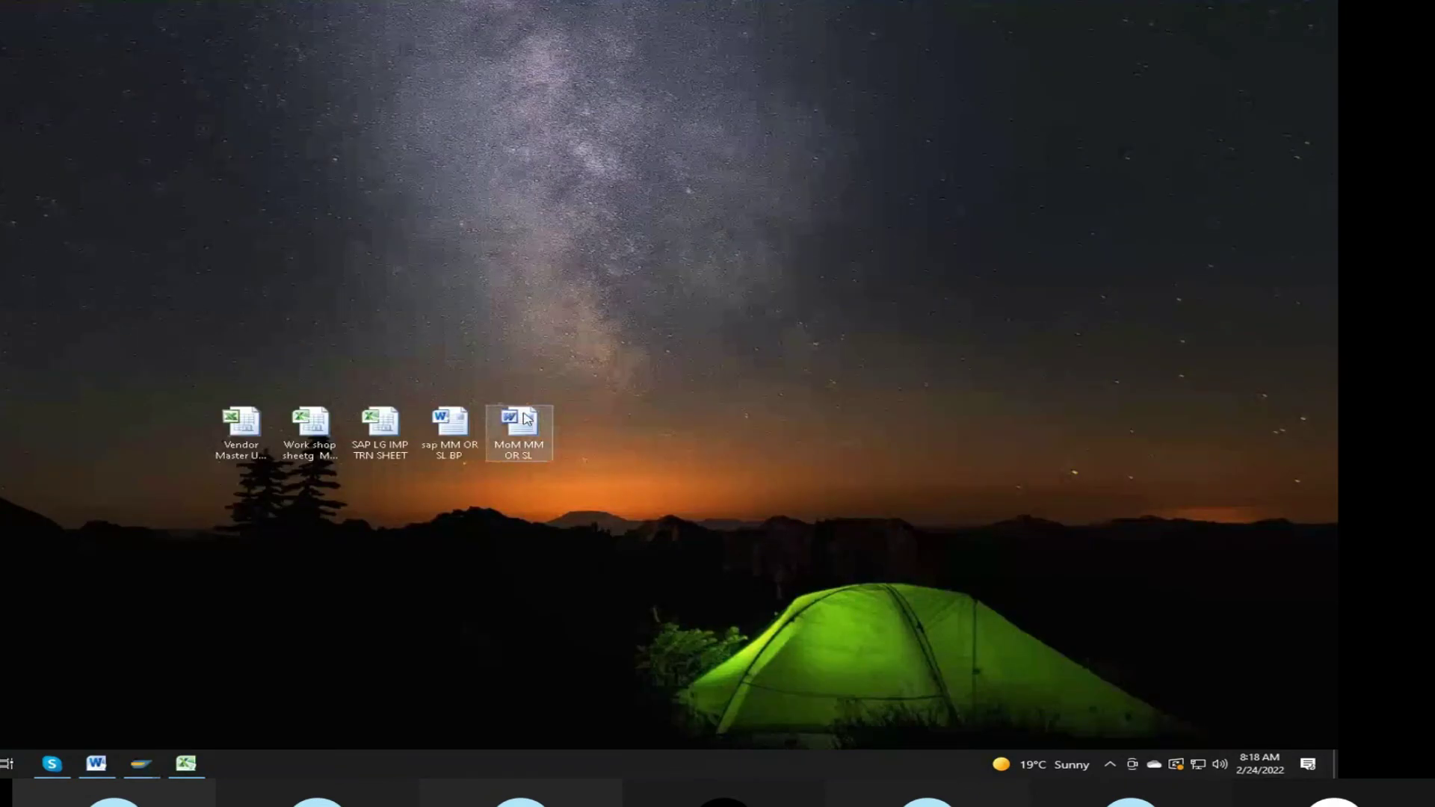
left_click(524, 420)
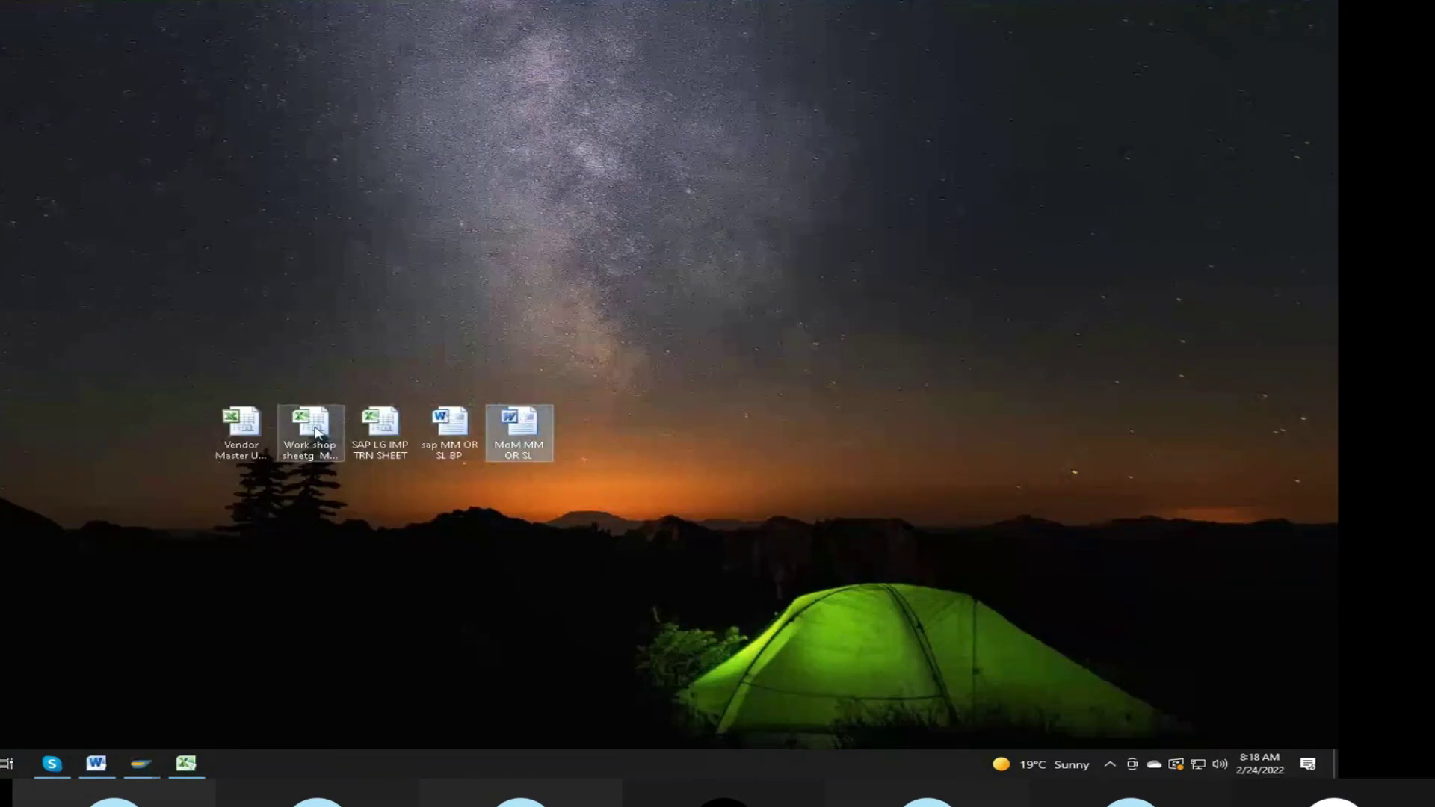
double_click(388, 430)
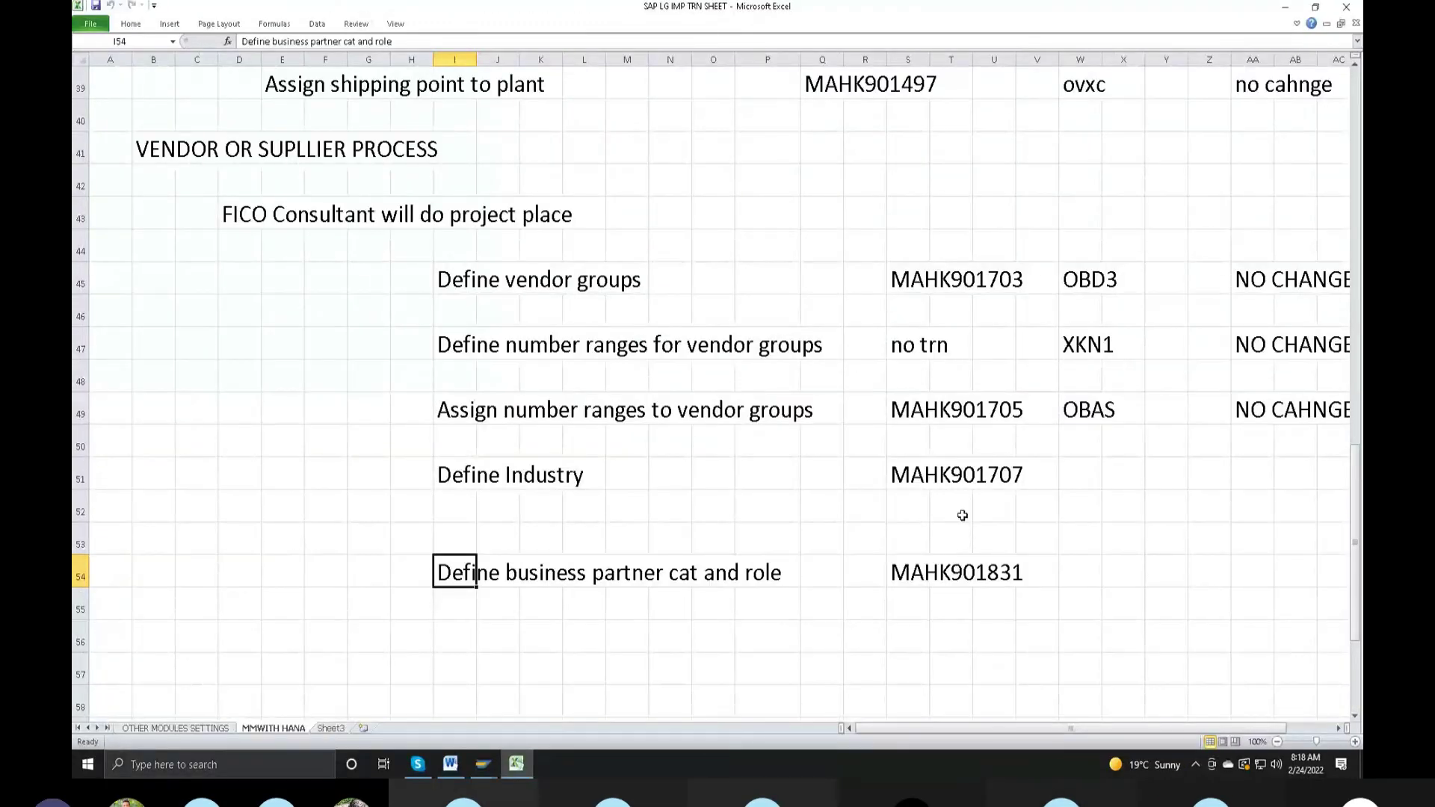
Step: Enter 'LBL LG LOCAL BP ROLE' in S55 and 'LBF LG FOREIGN BP ROLE' in S56
left_click(893, 612)
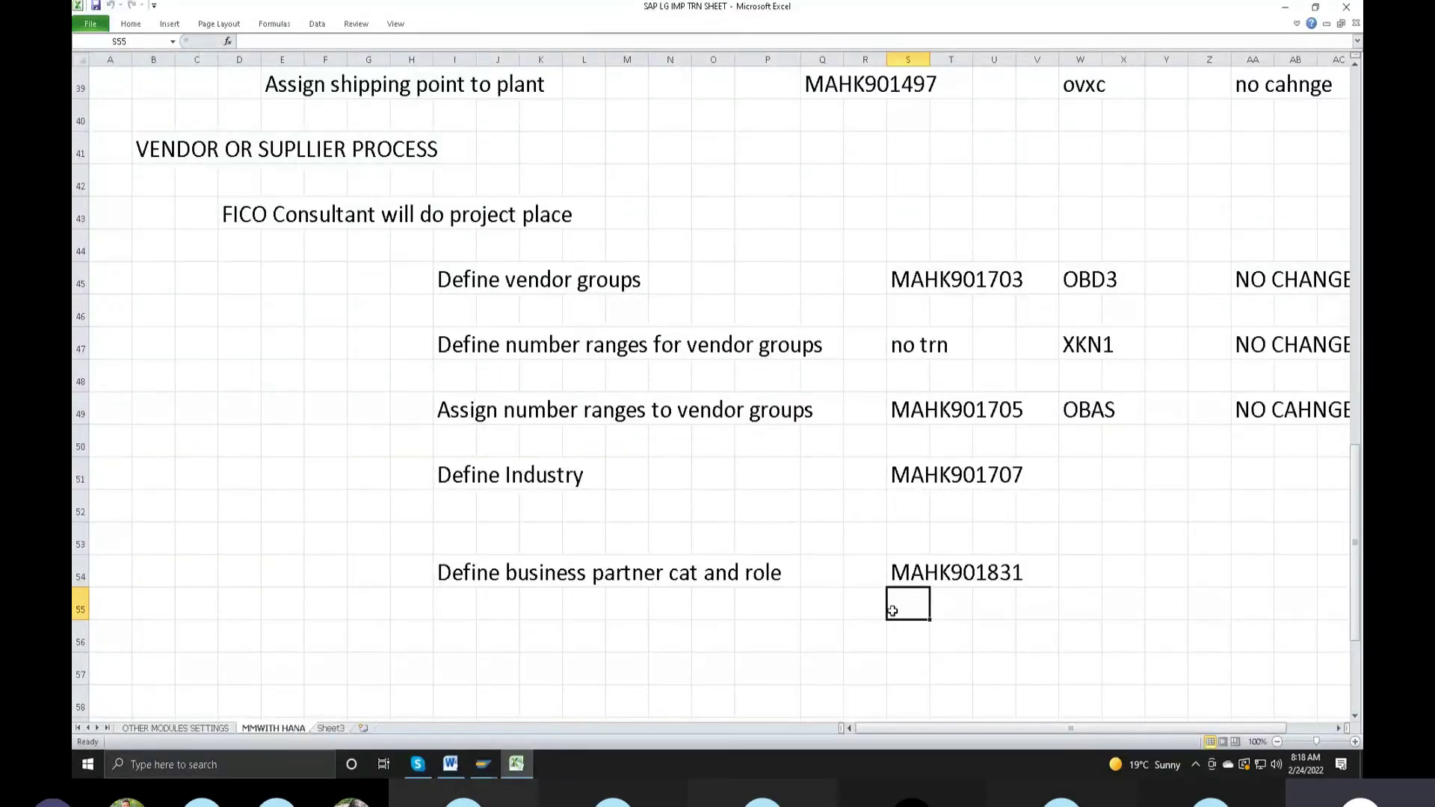
type("LB")
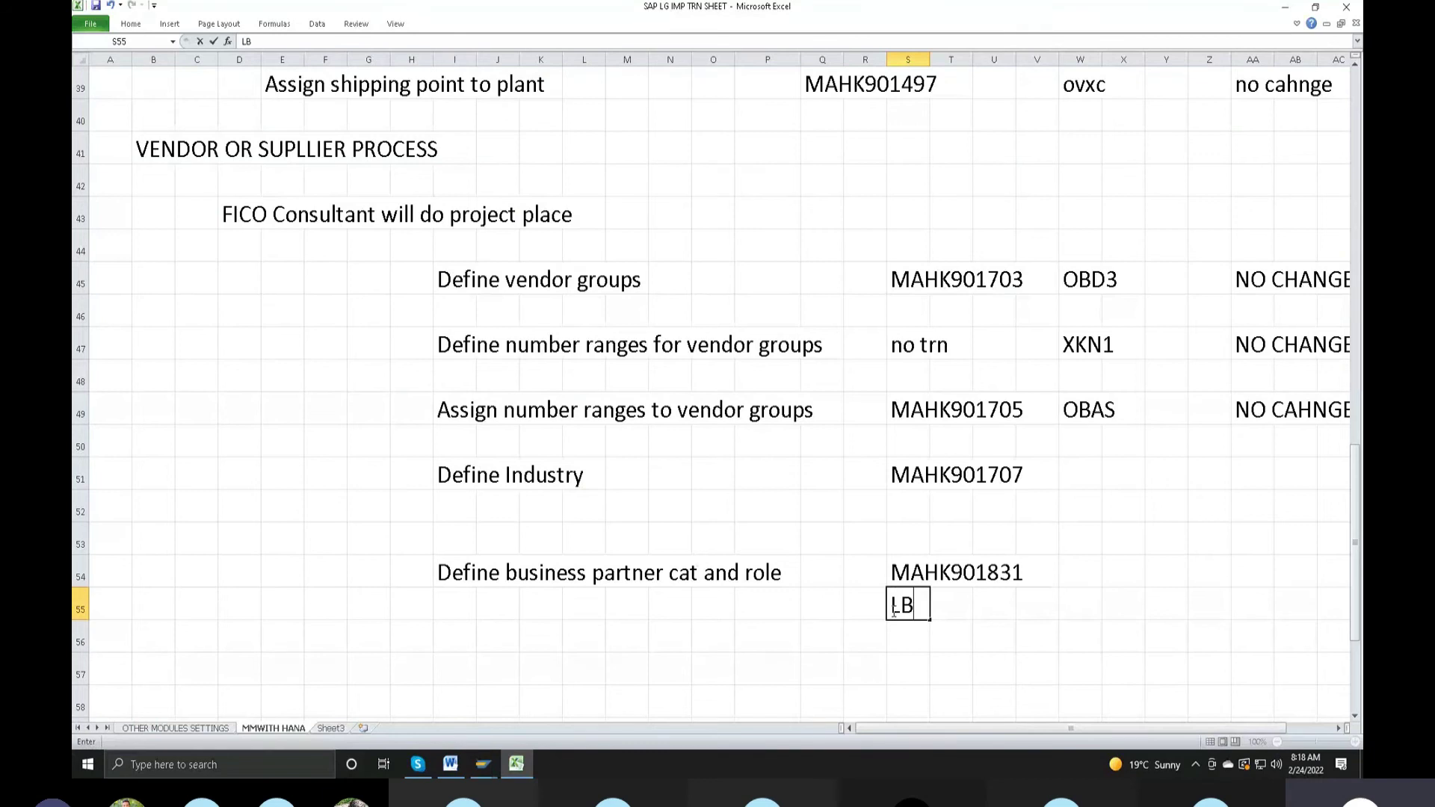
type("L  LG LO")
type("CAL BP")
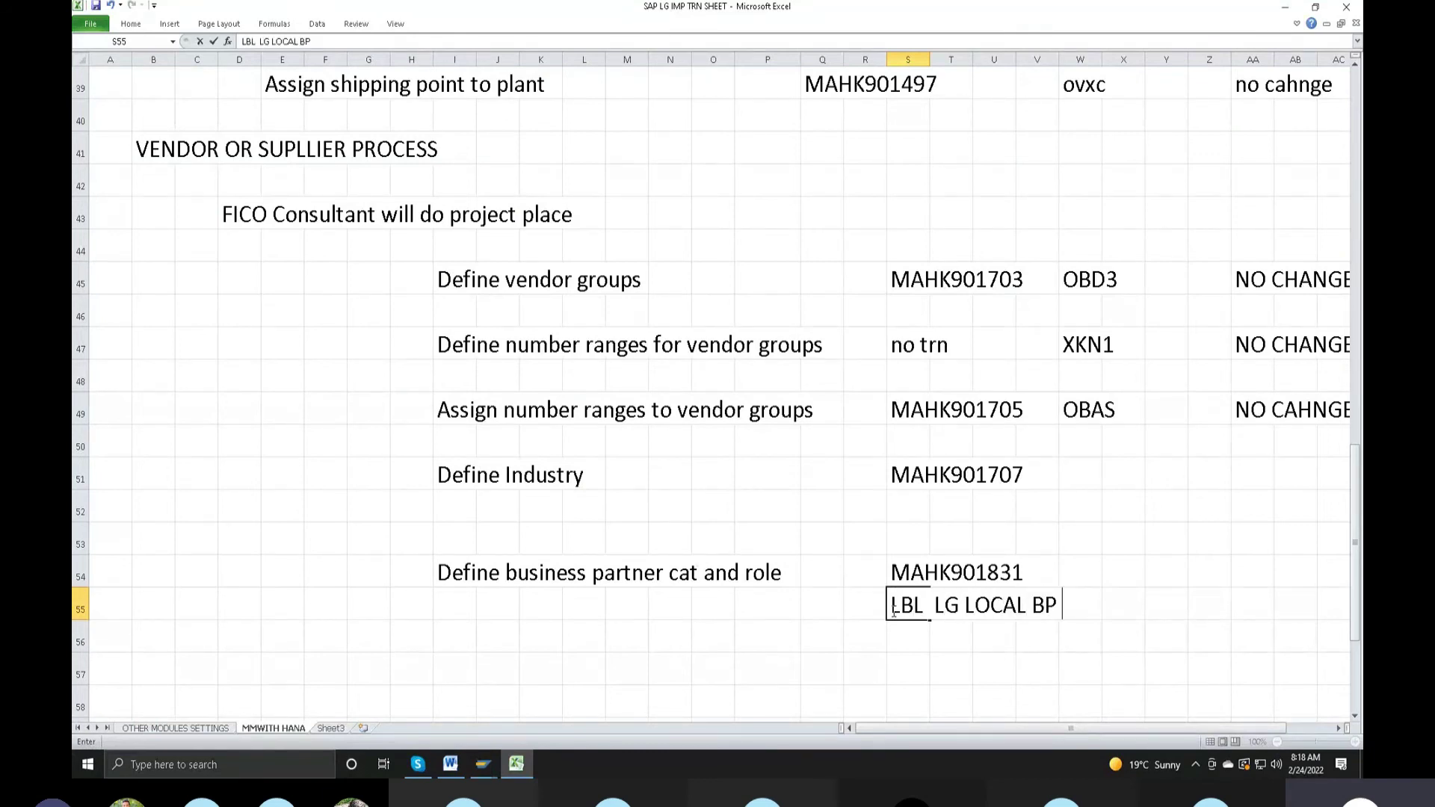
type(" ROLE")
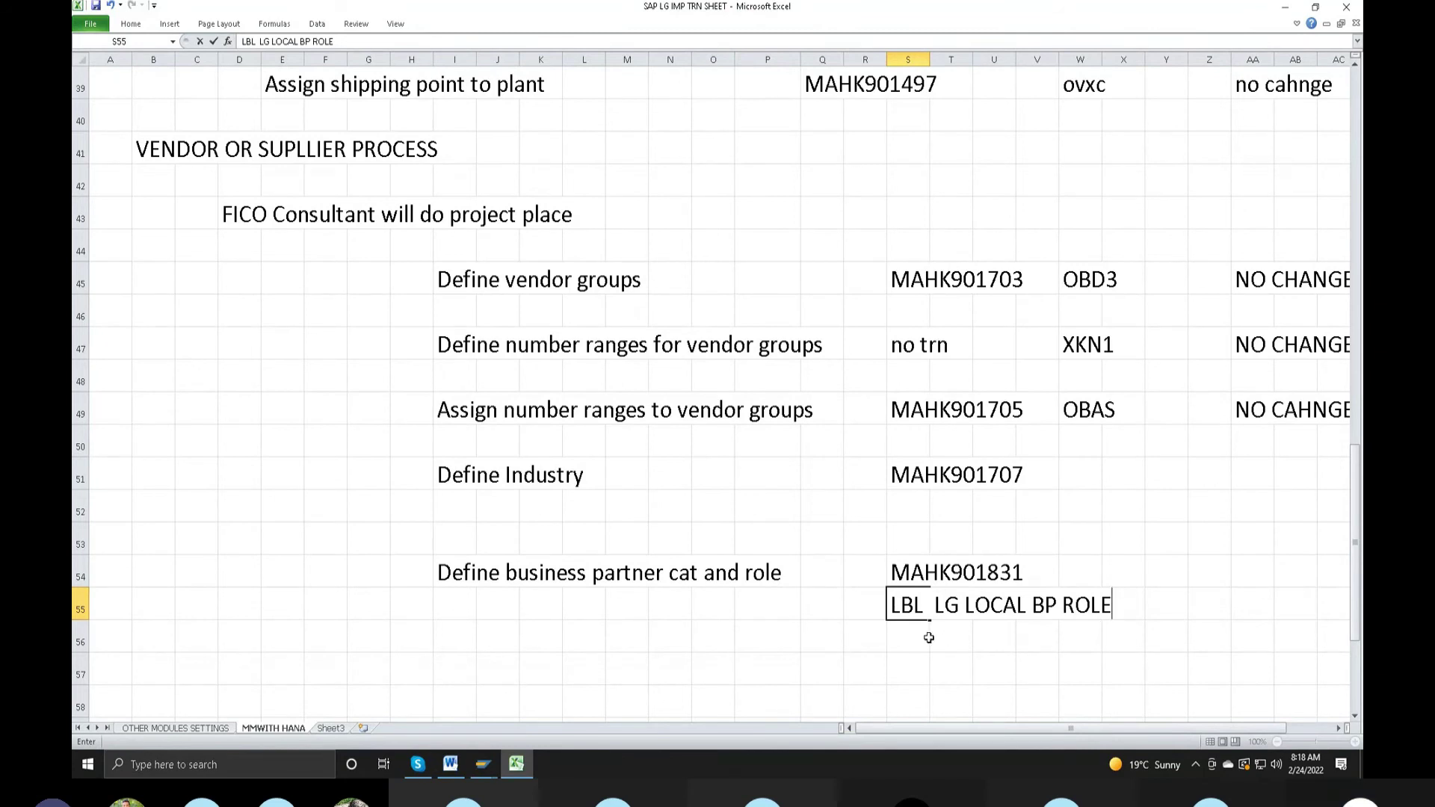
left_click(910, 639)
type("L")
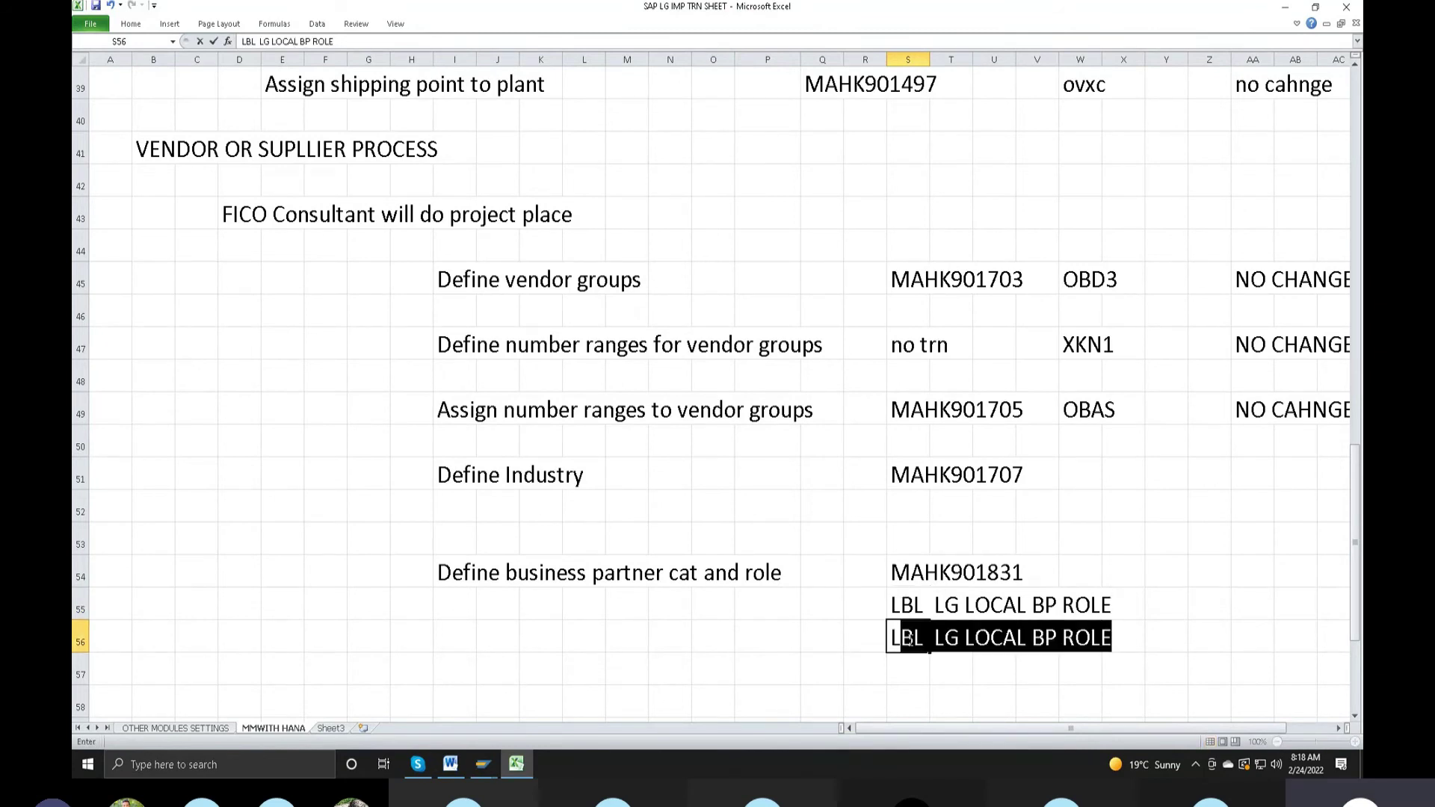
type("BF  LG ")
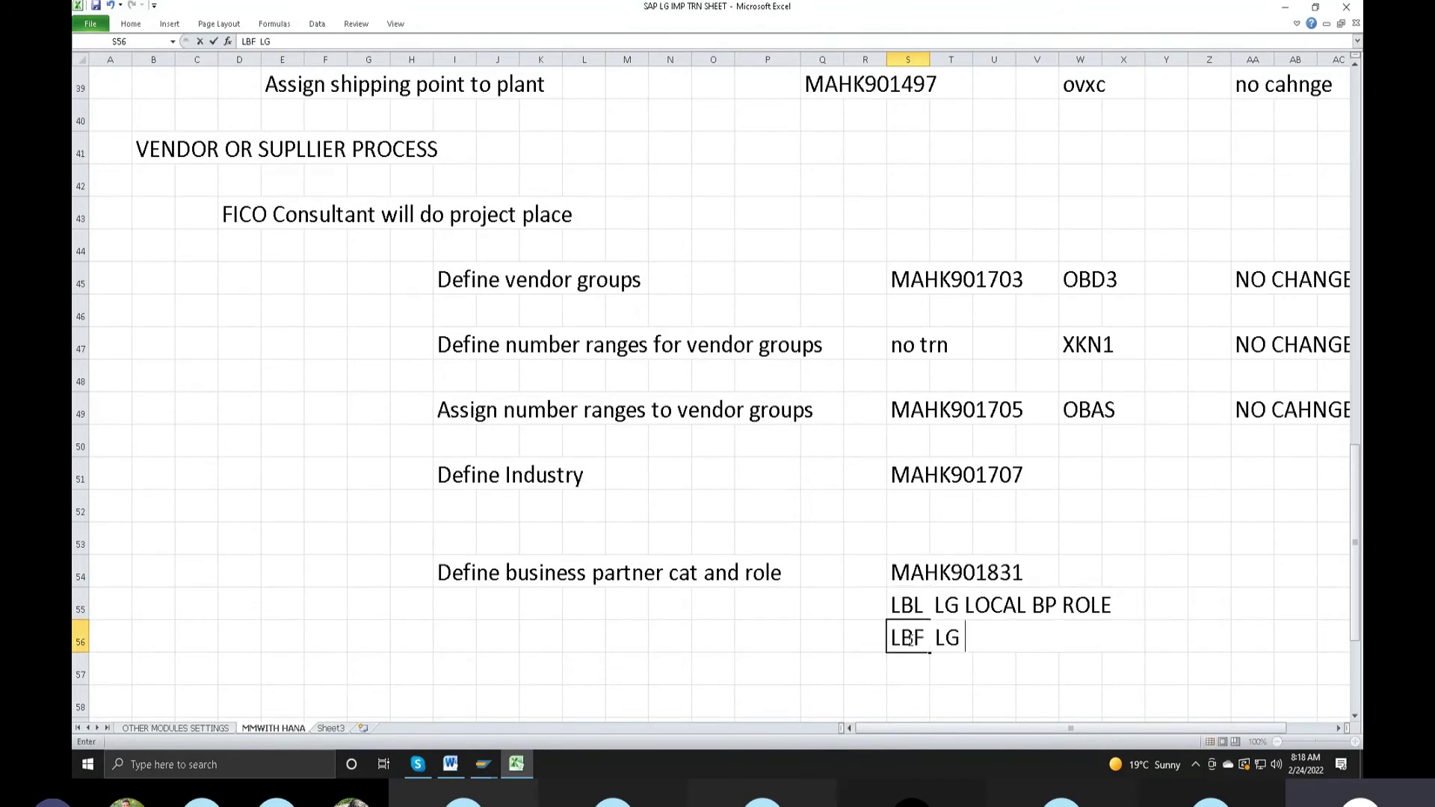
type("FOREIGBN")
key("BackSpace")
key("BackSpace")
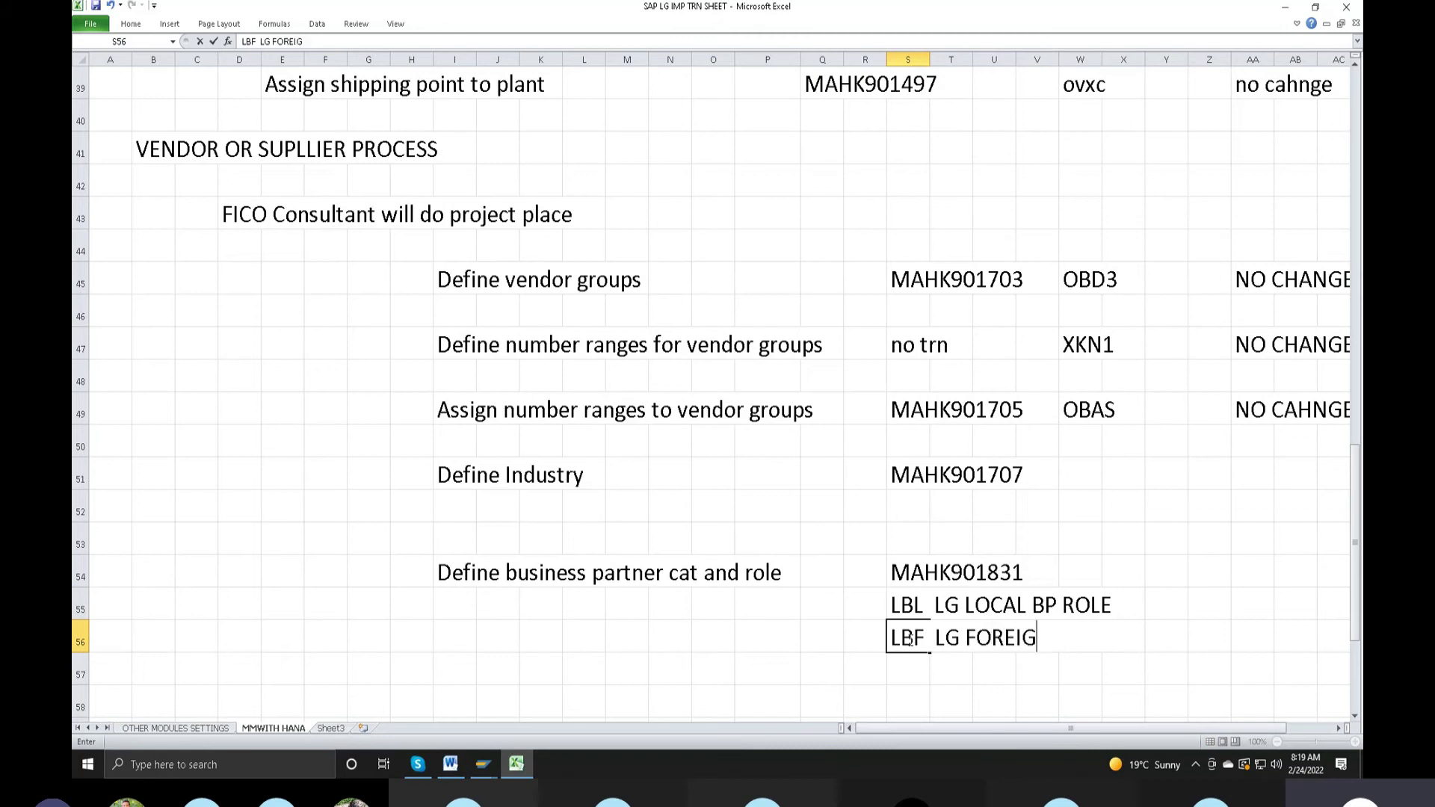
type("N BP ROLE")
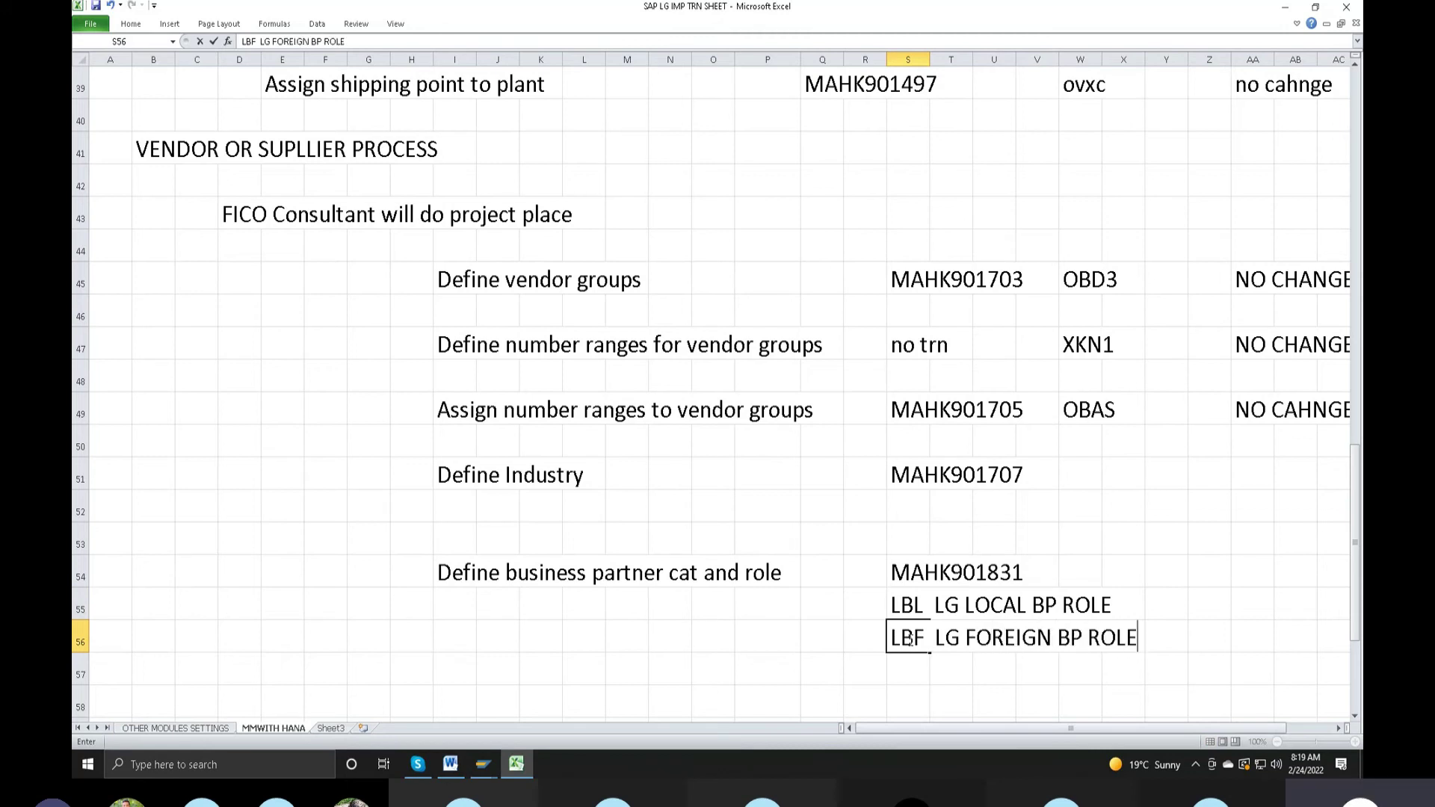
left_click(485, 764)
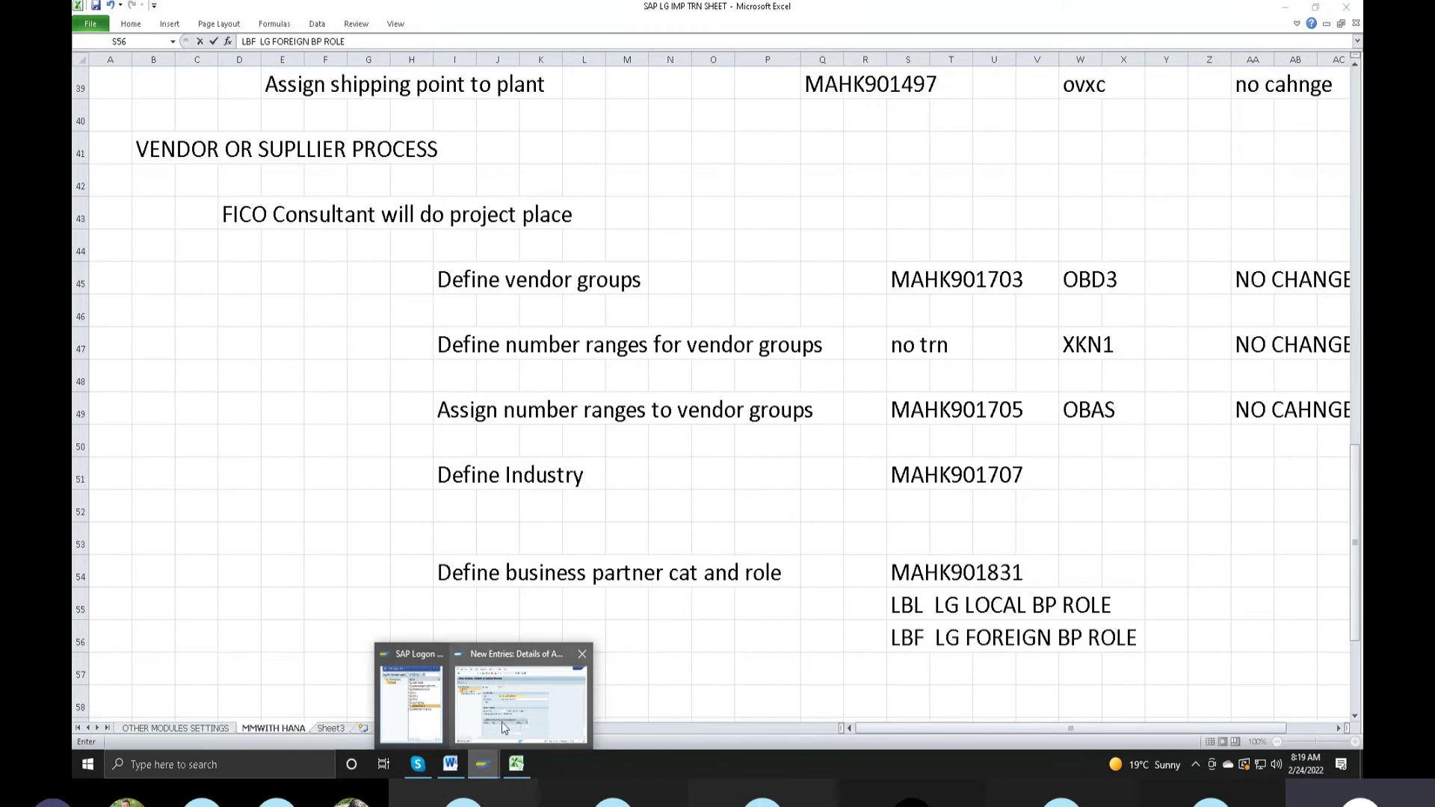
Step: Go back to the BP Roles overview listing LBL and start a new role entry
left_click(503, 707)
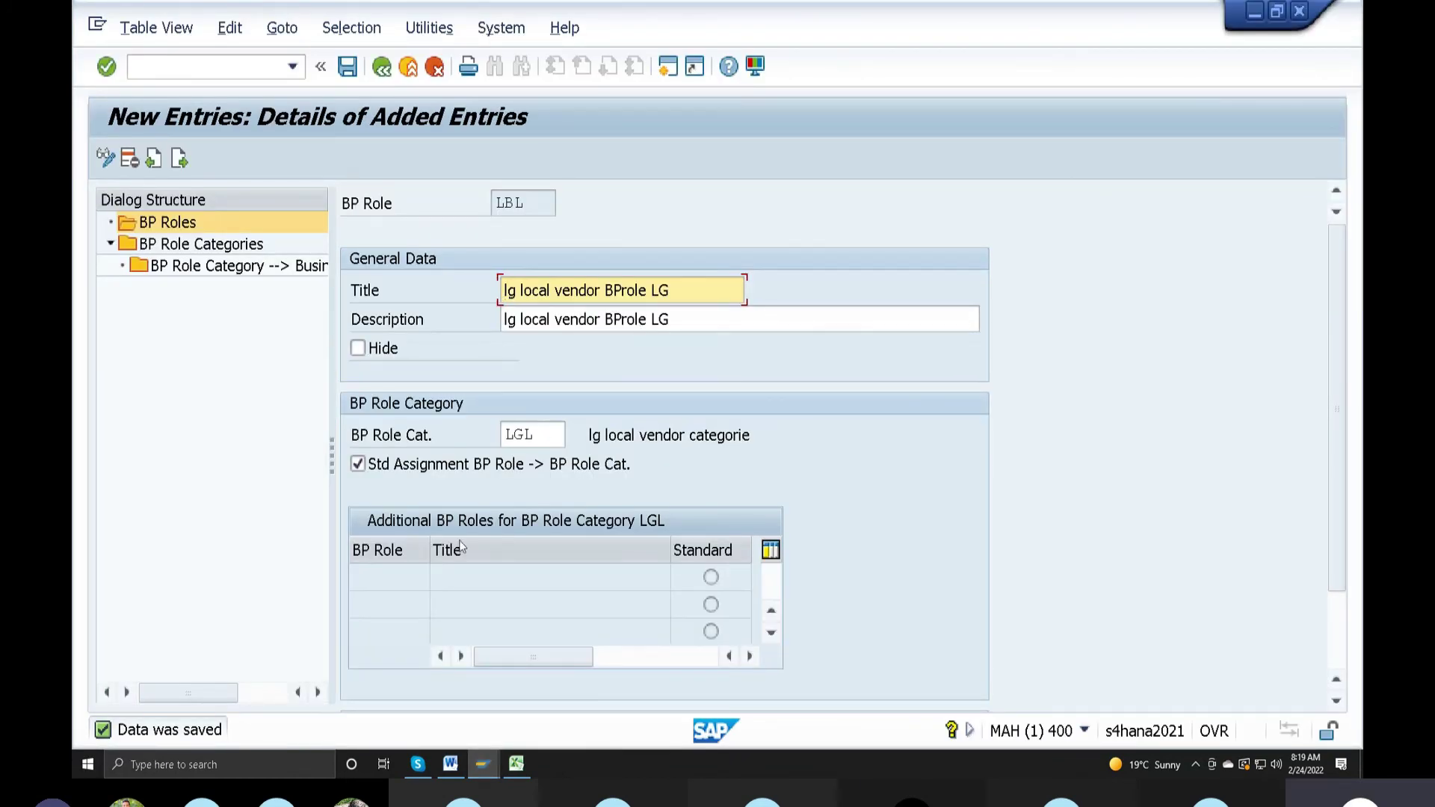
left_click(380, 67)
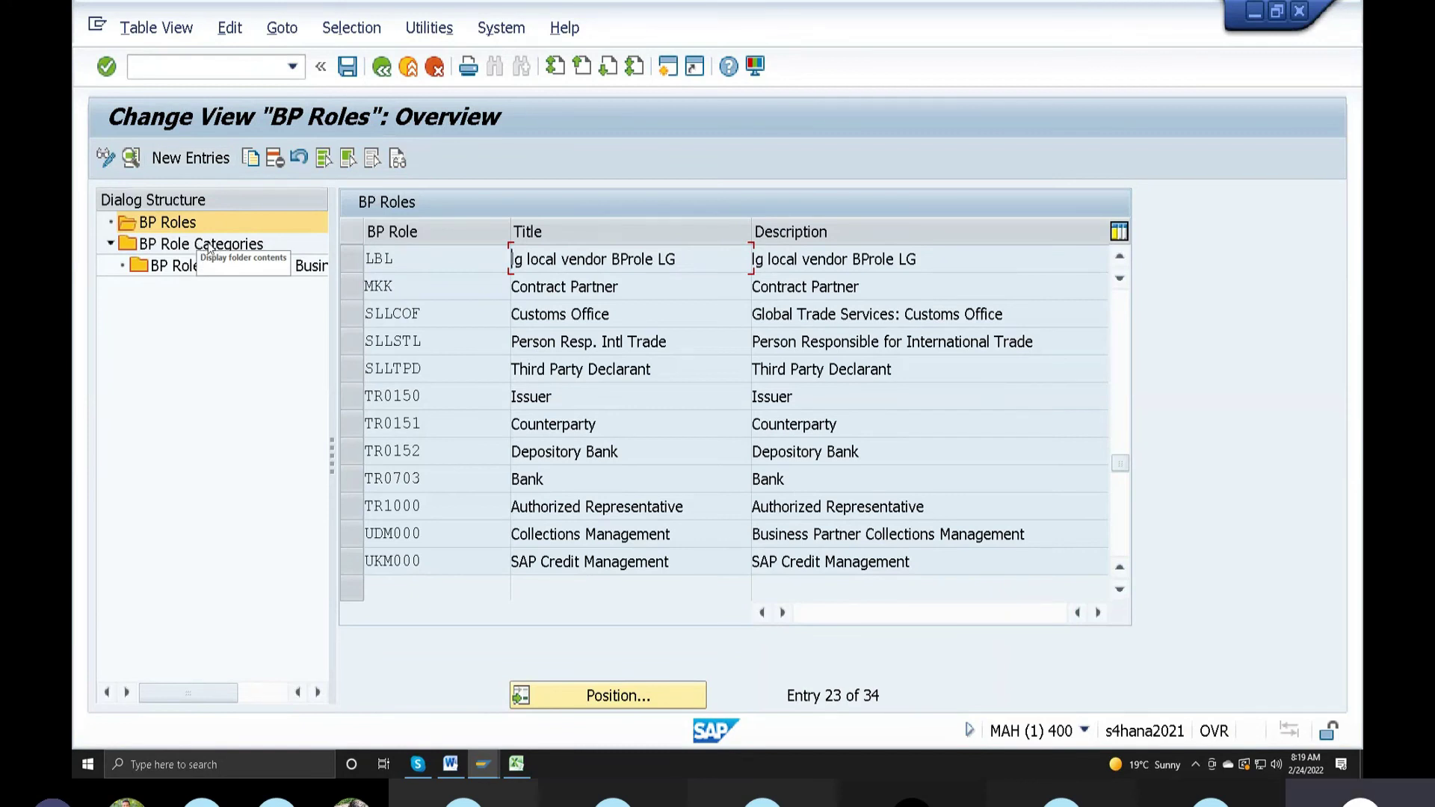
left_click(184, 158)
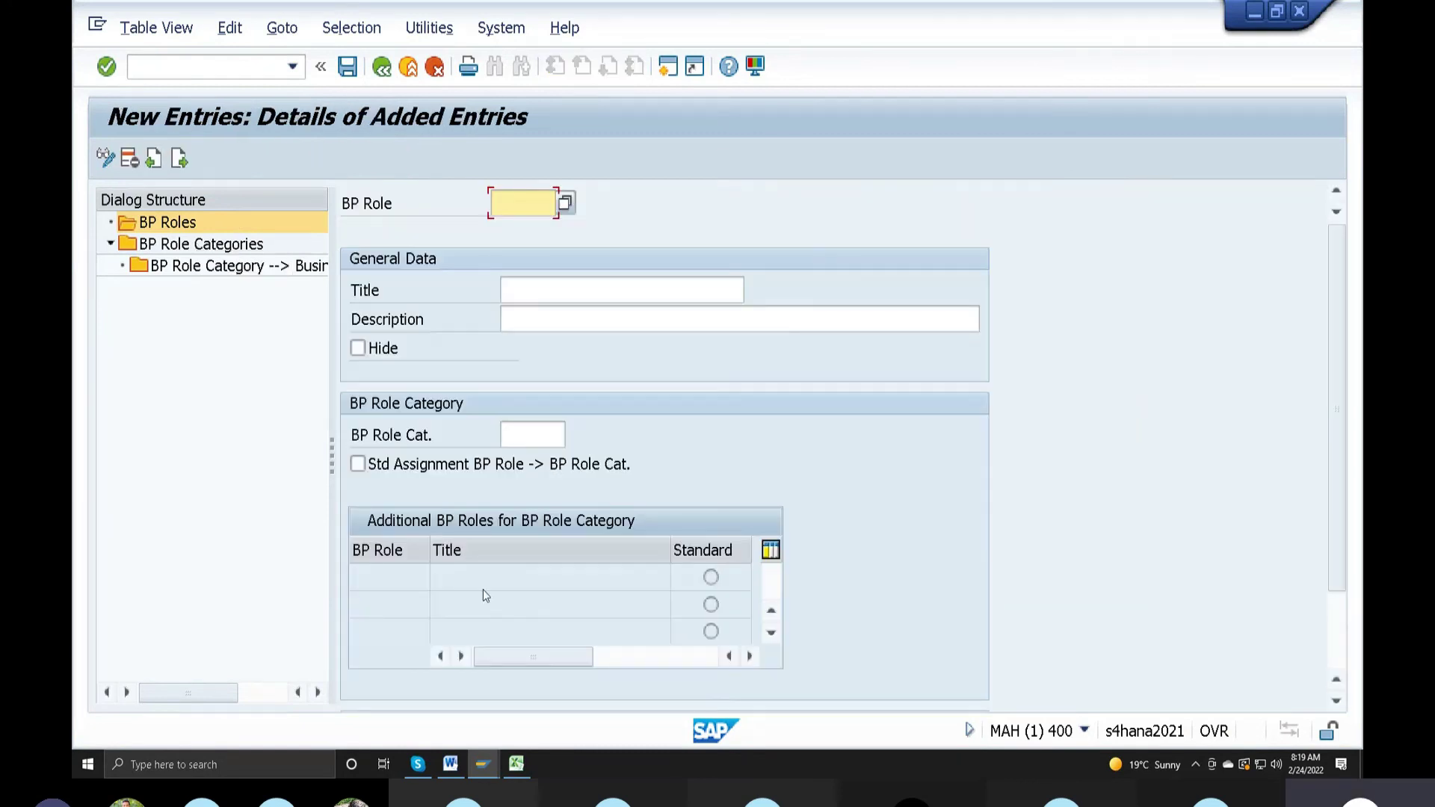
left_click(517, 764)
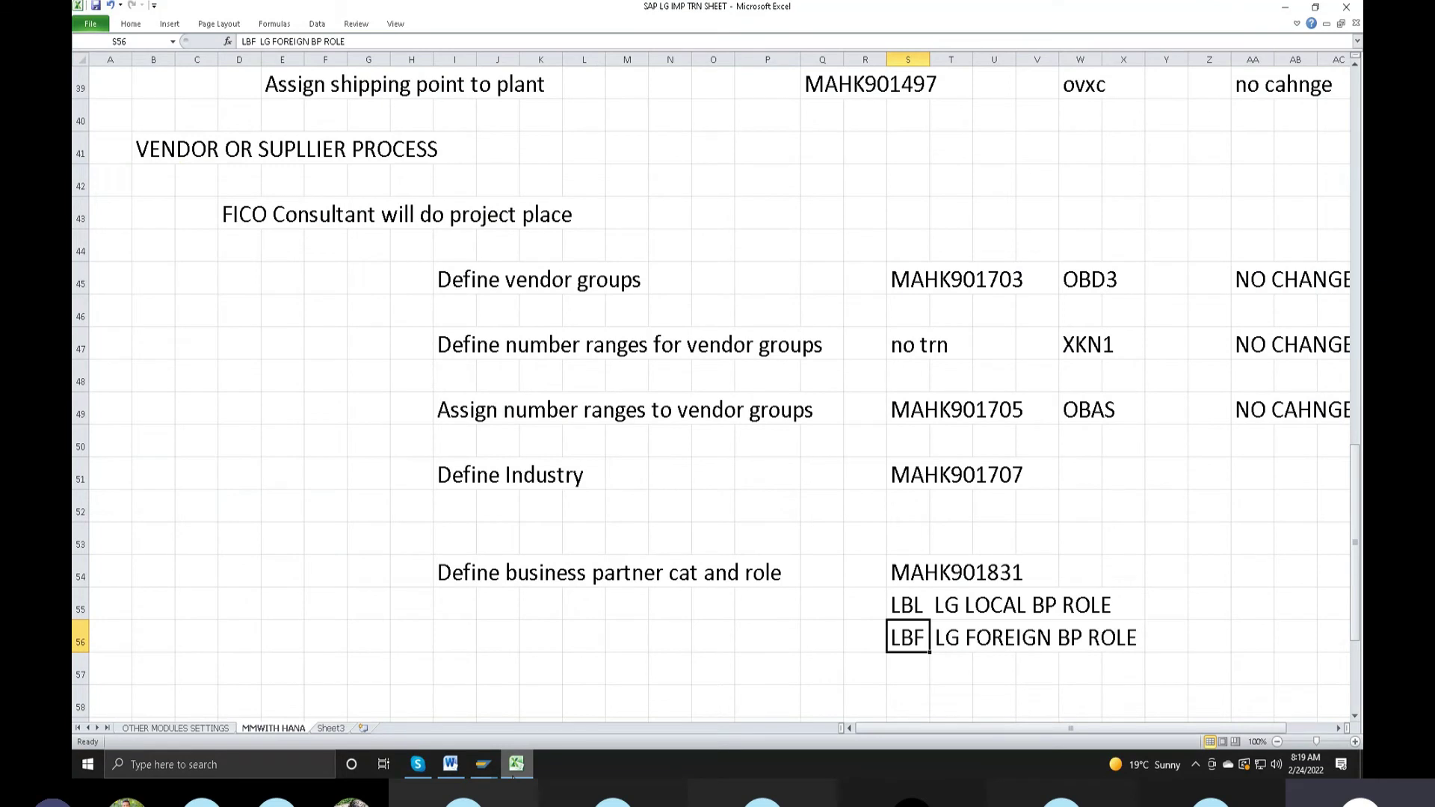
key("alt+Tab")
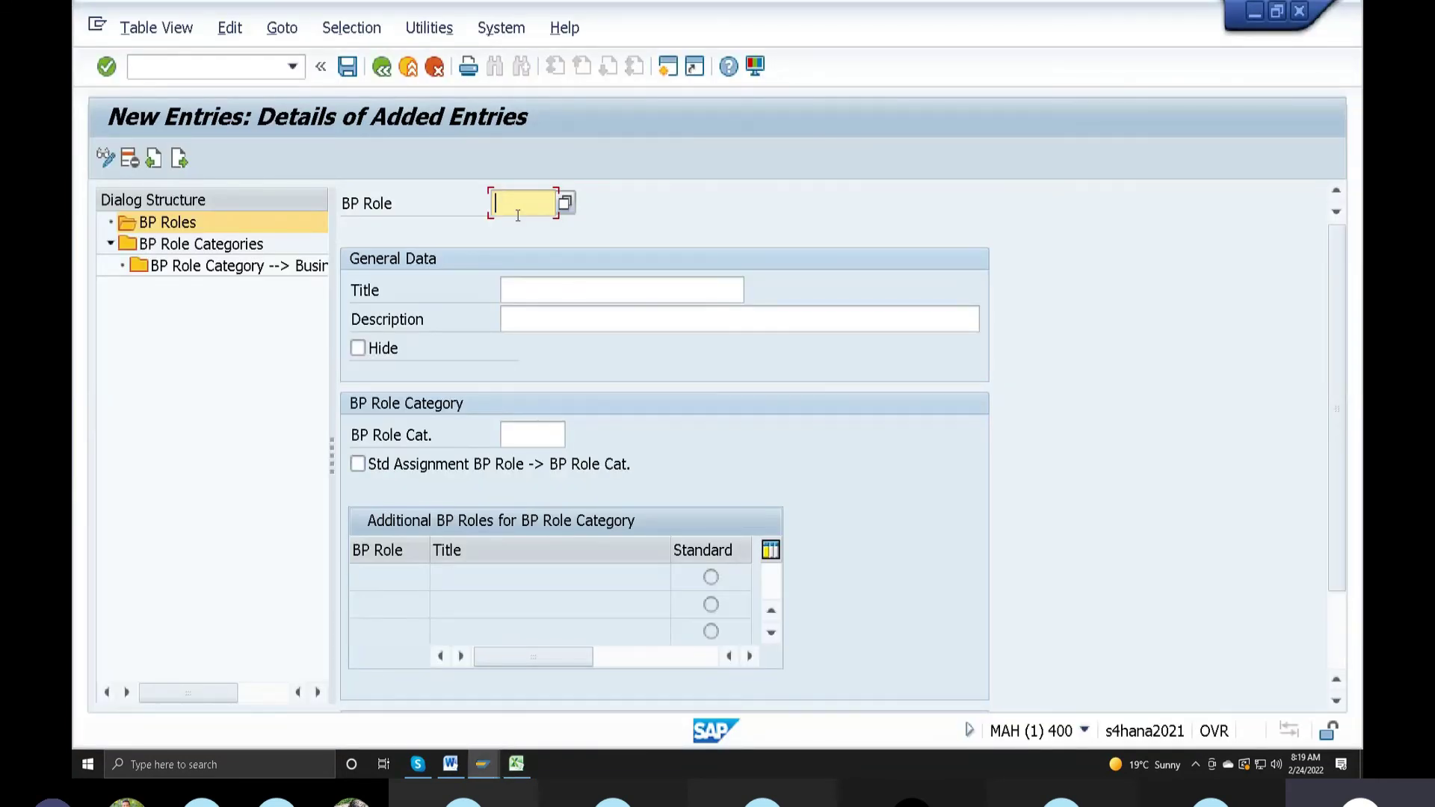
type("LBF")
Step: Enter role code LBF with title and description 'LG FOREIGN VENDOR ROLE'
left_click(533, 292)
type("LG")
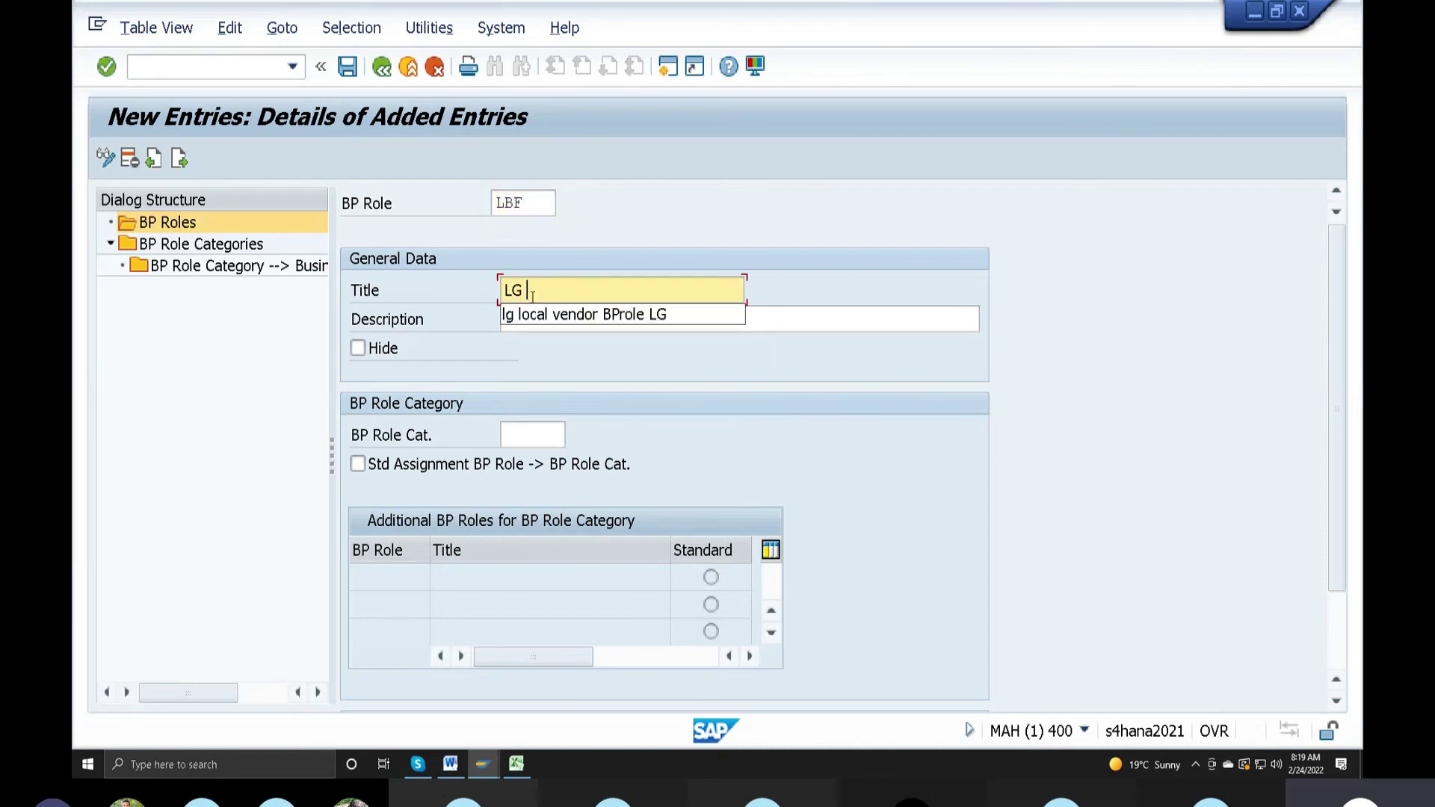
type(" FD")
type("O")
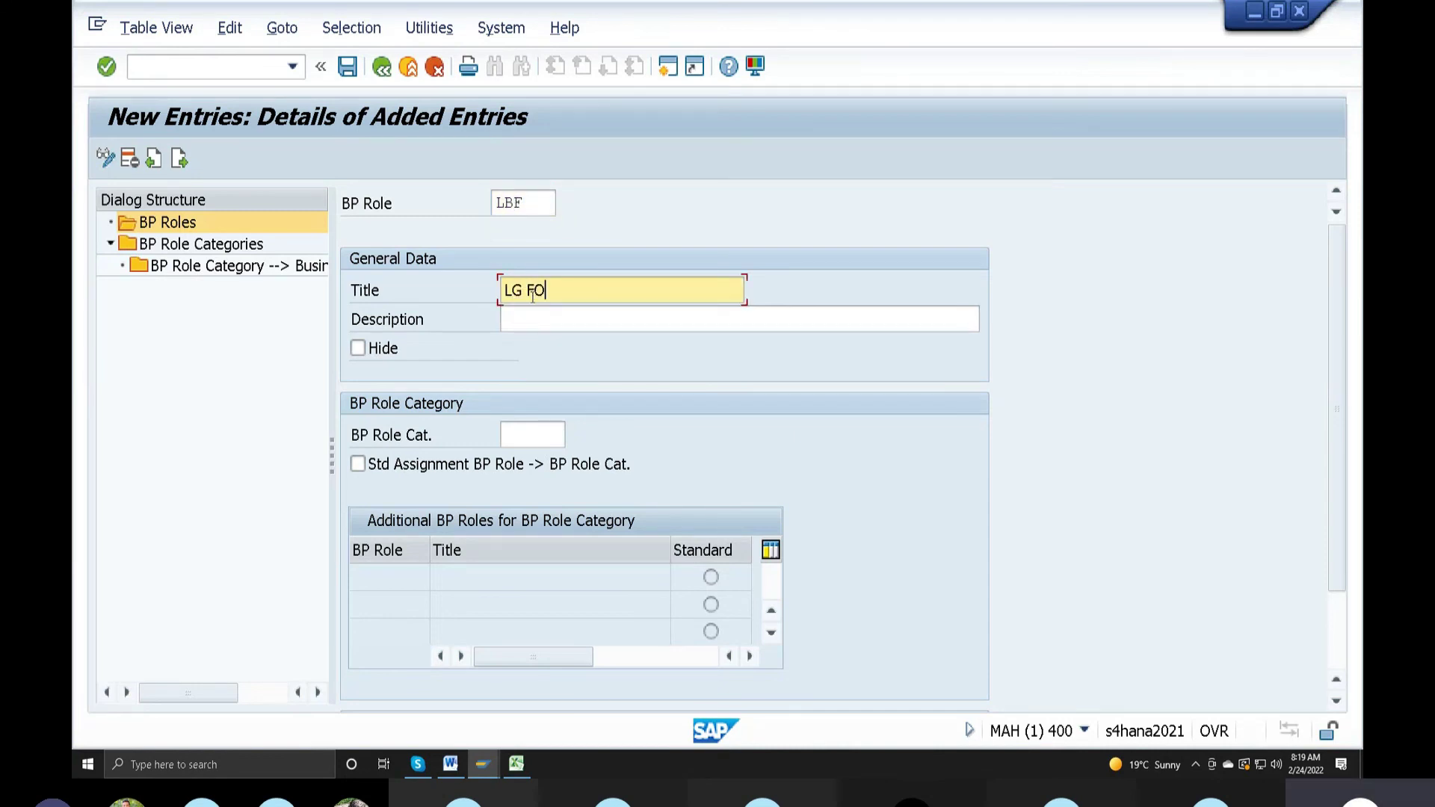
type("REIGN ")
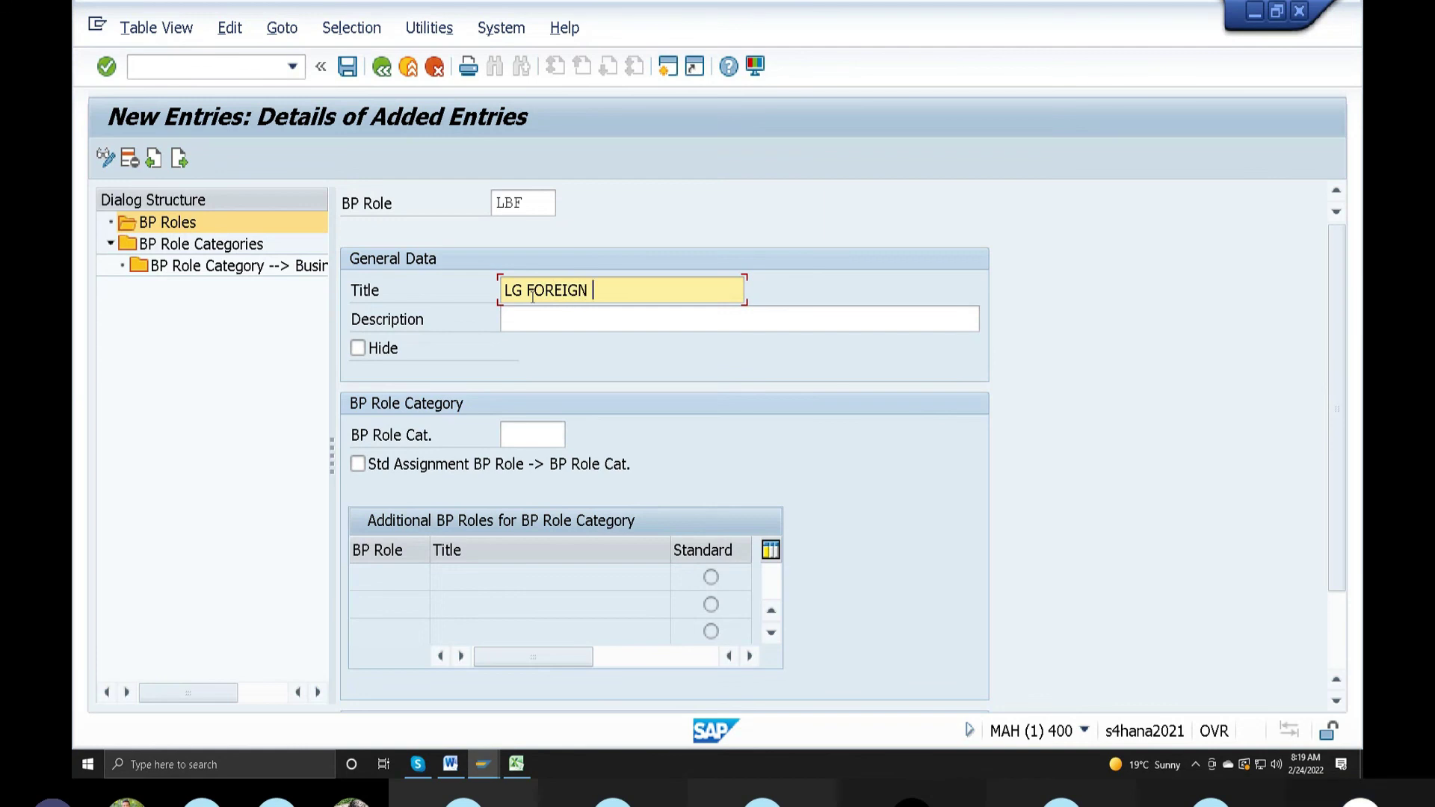
type("VENDO")
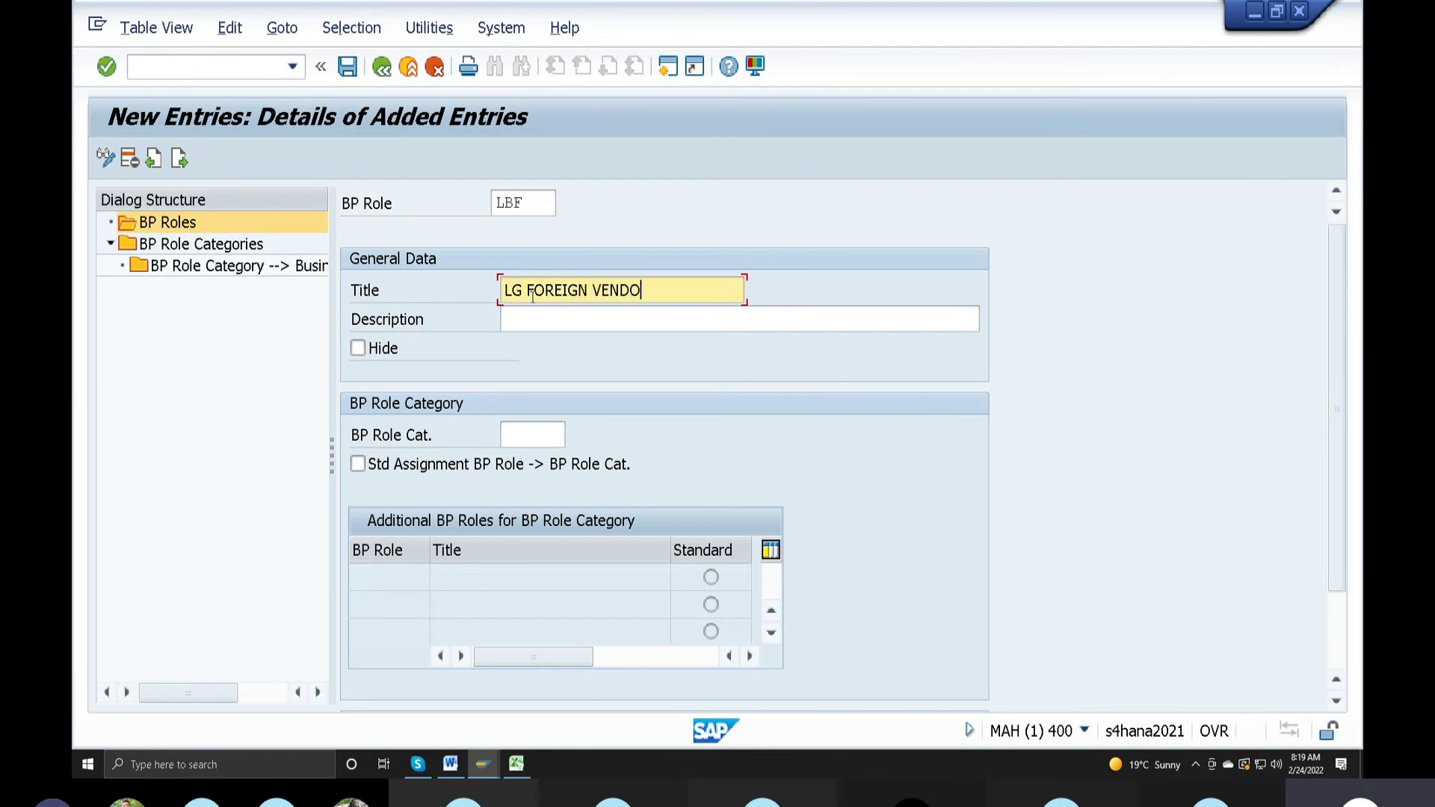
type("R R")
type("OLE")
left_click(543, 321)
left_click_drag(721, 295, 71, 266)
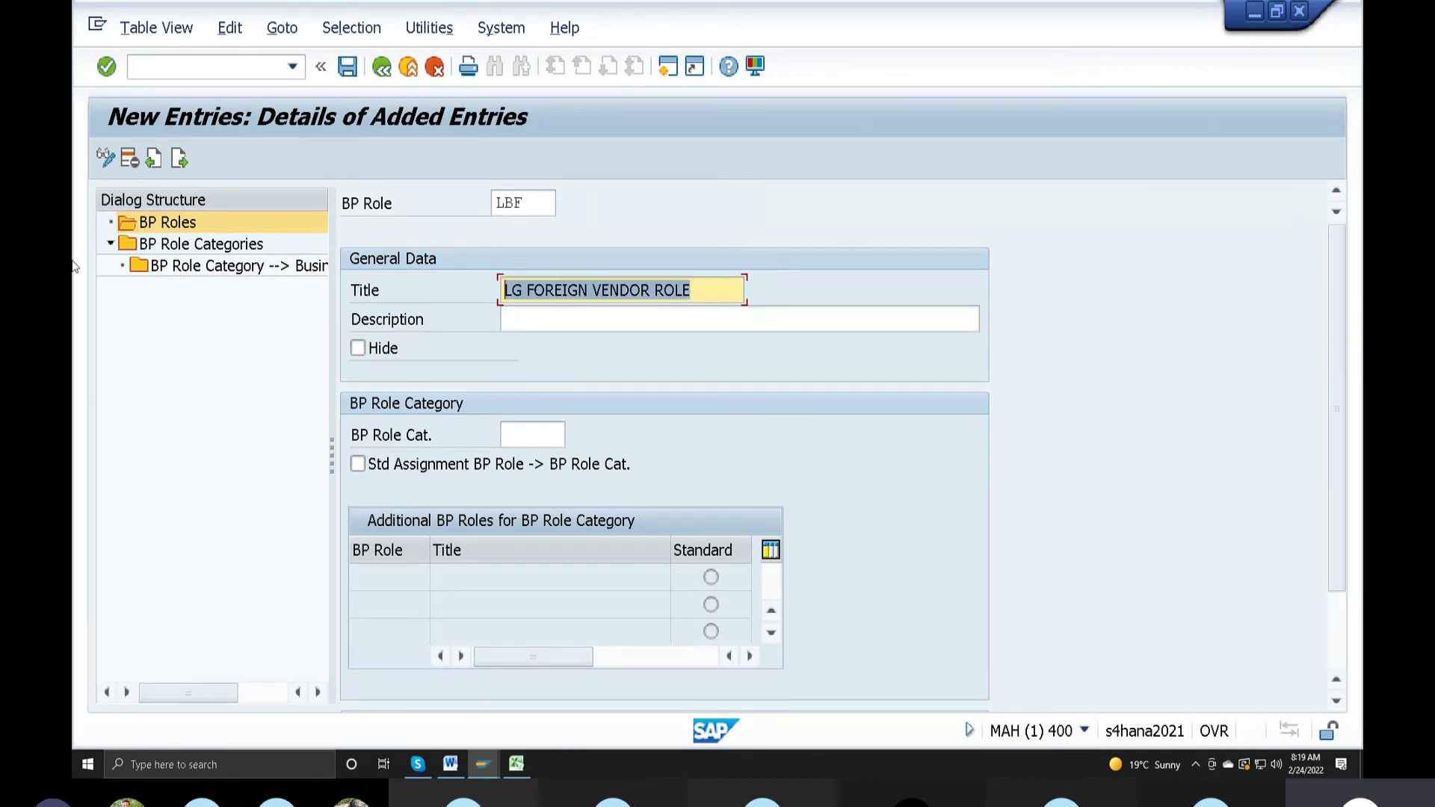
key("ctrl+c")
left_click(516, 320)
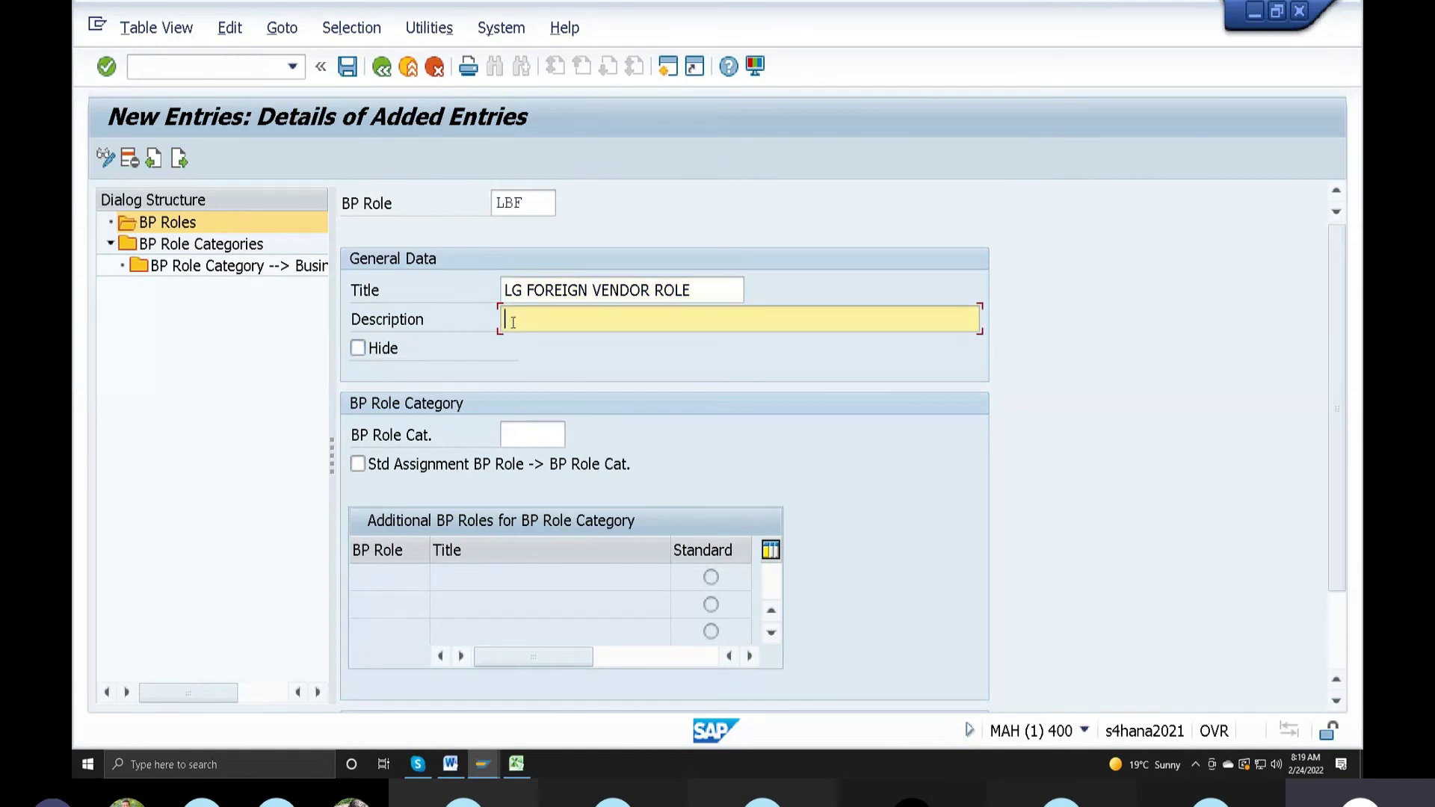
key("ctrl+v")
left_click(539, 435)
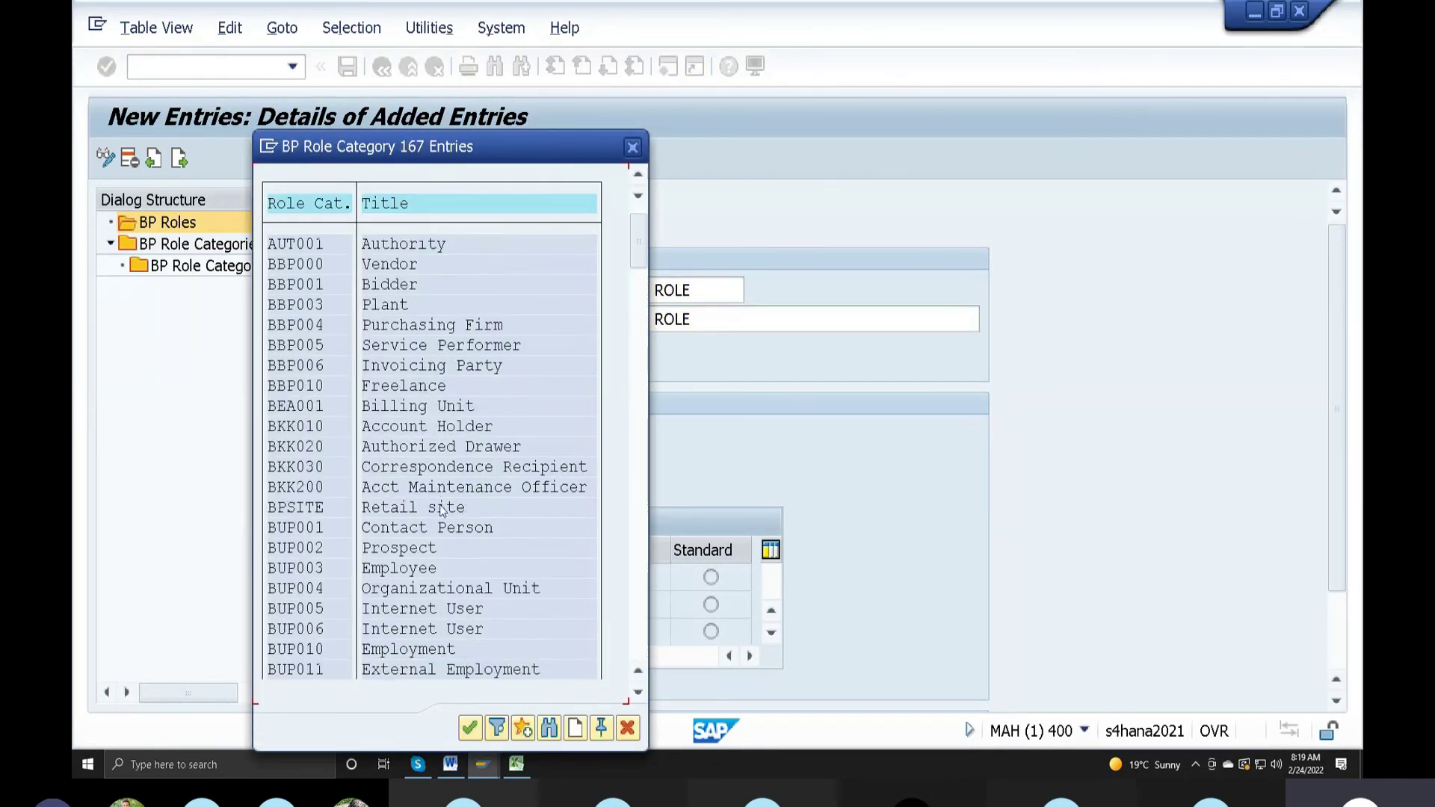
scroll(441, 511, "down", 1)
scroll(440, 508, "down", 2)
scroll(439, 521, "down", 1)
scroll(435, 535, "down", 2)
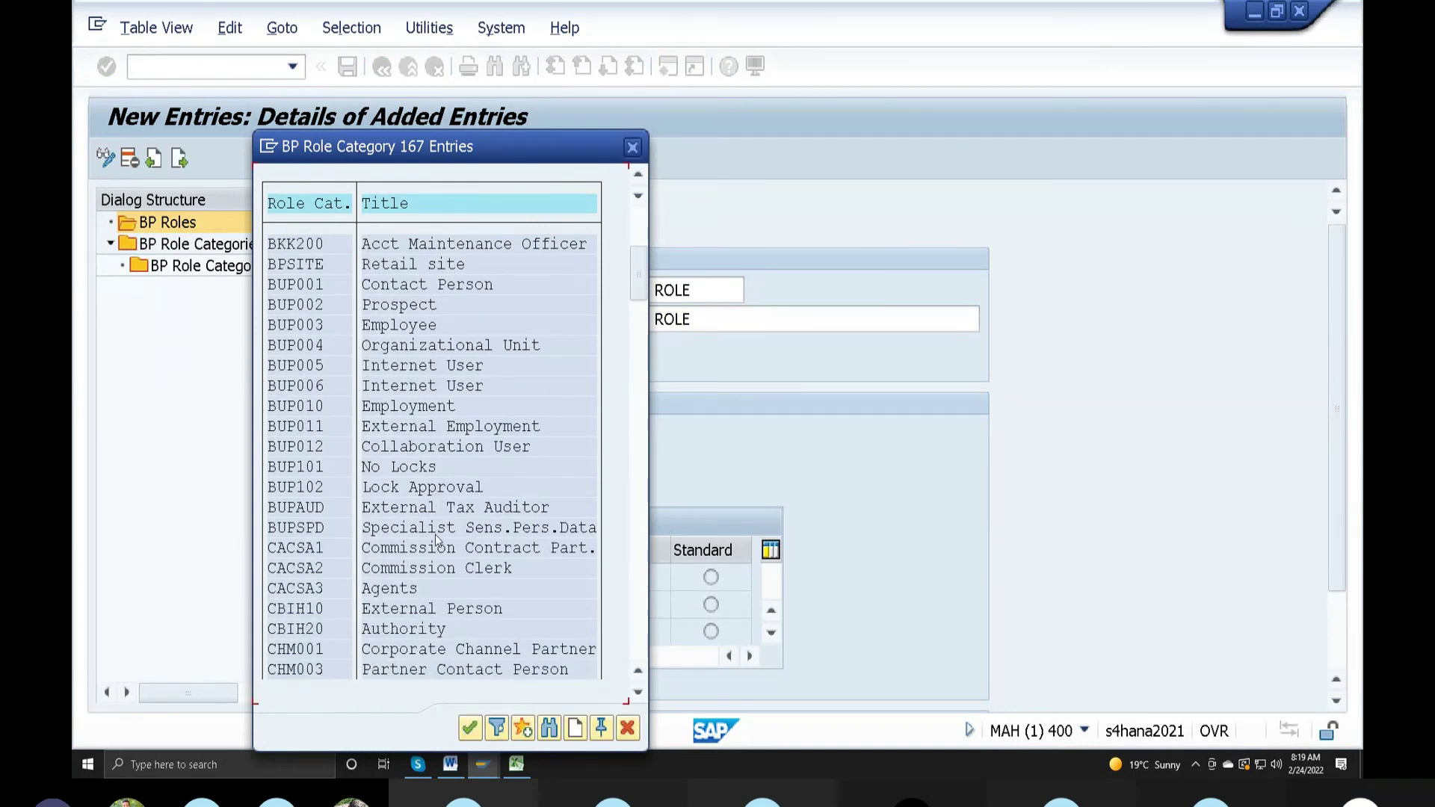
scroll(435, 535, "down", 1)
scroll(436, 535, "down", 2)
scroll(485, 537, "down", 2)
scroll(484, 537, "down", 1)
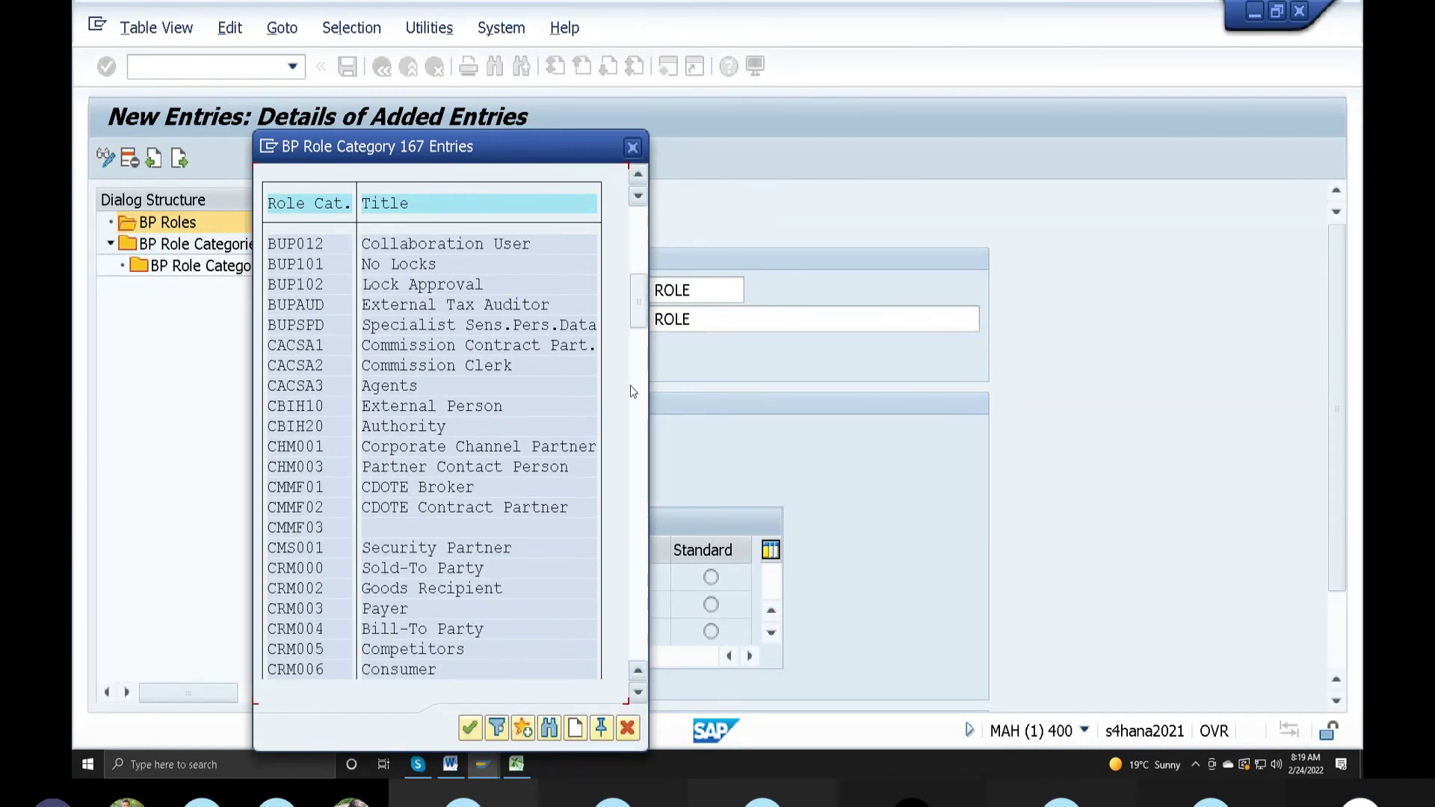
Step: Pick category LGF for role LBF, mark it the standard assignment, and save
left_click(637, 388)
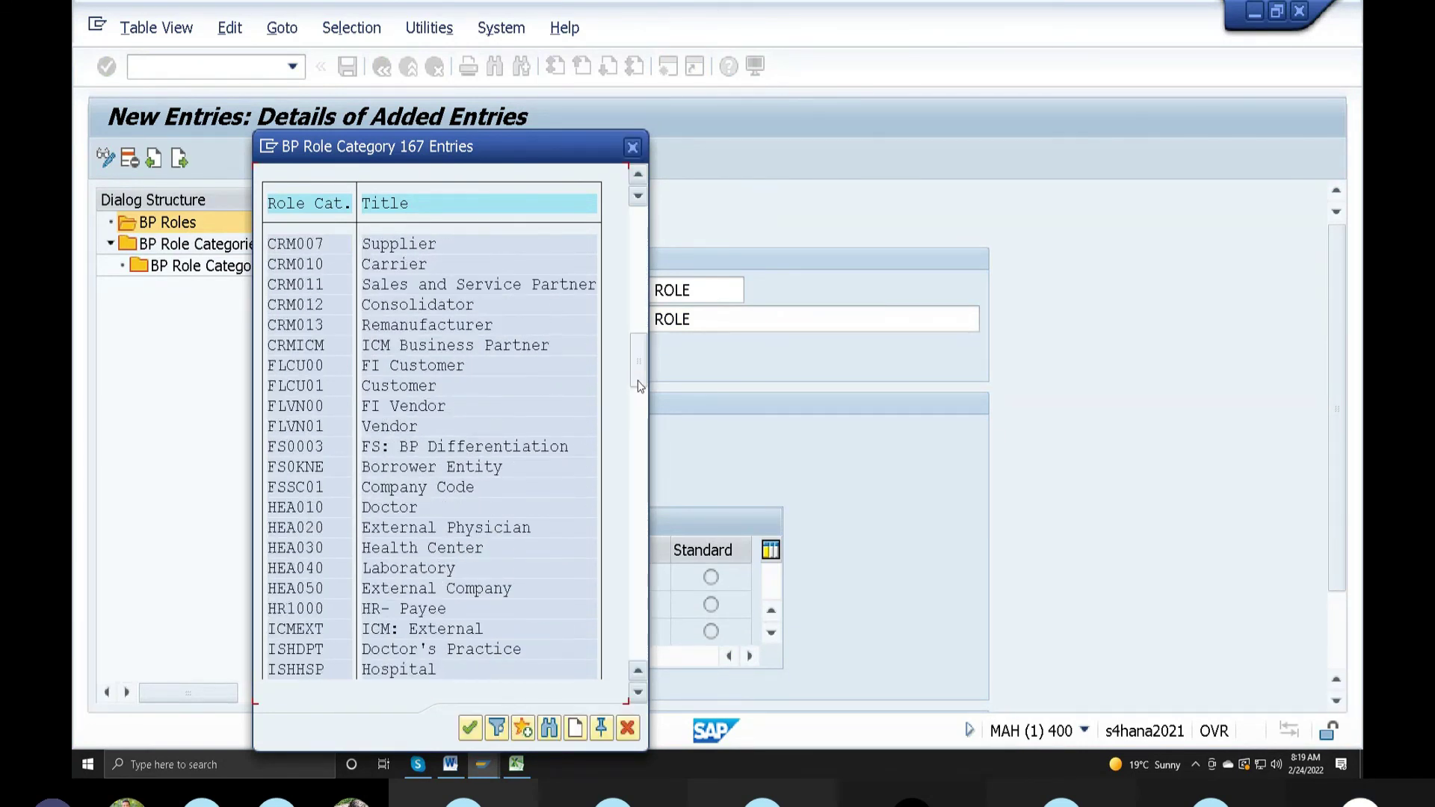
left_click(638, 420)
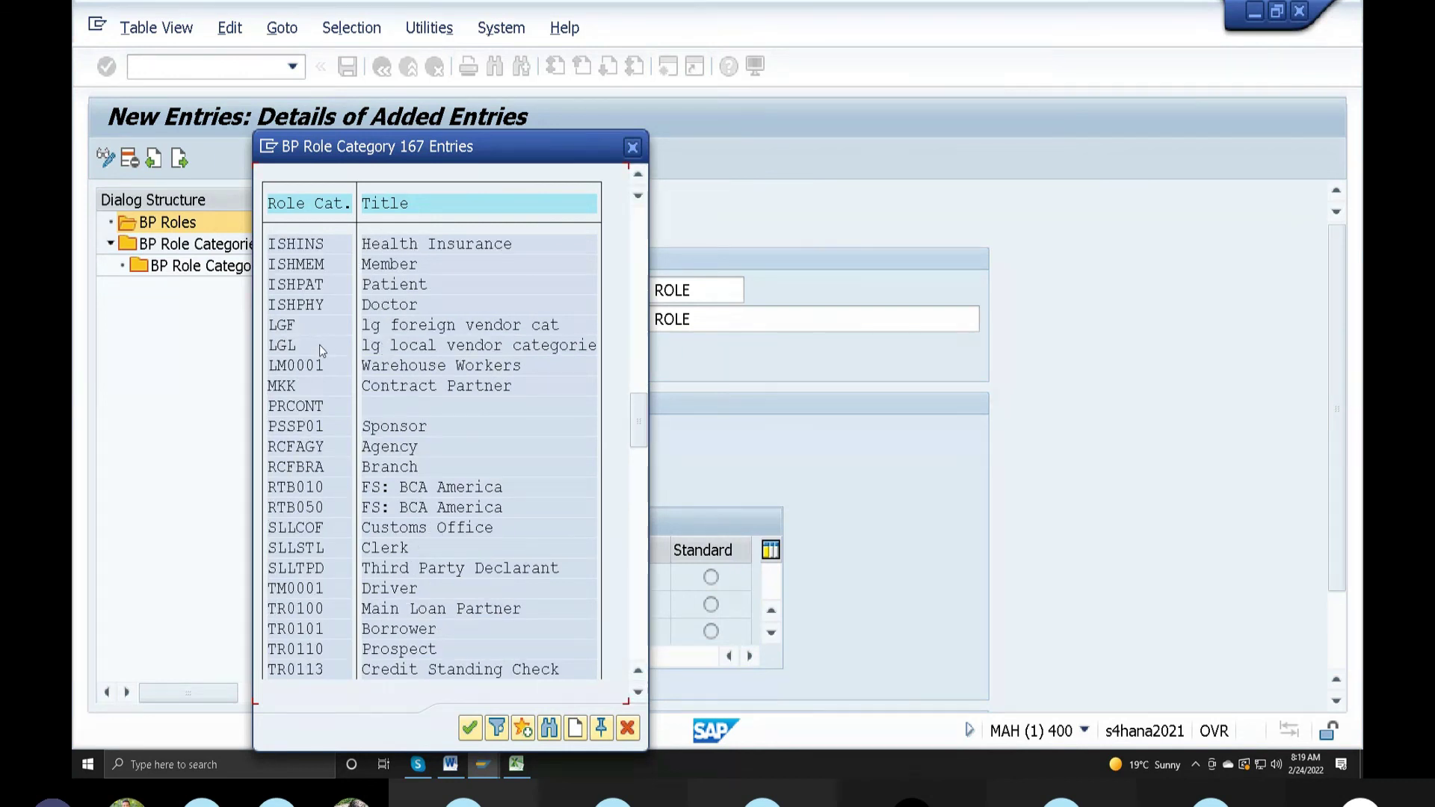
double_click(421, 327)
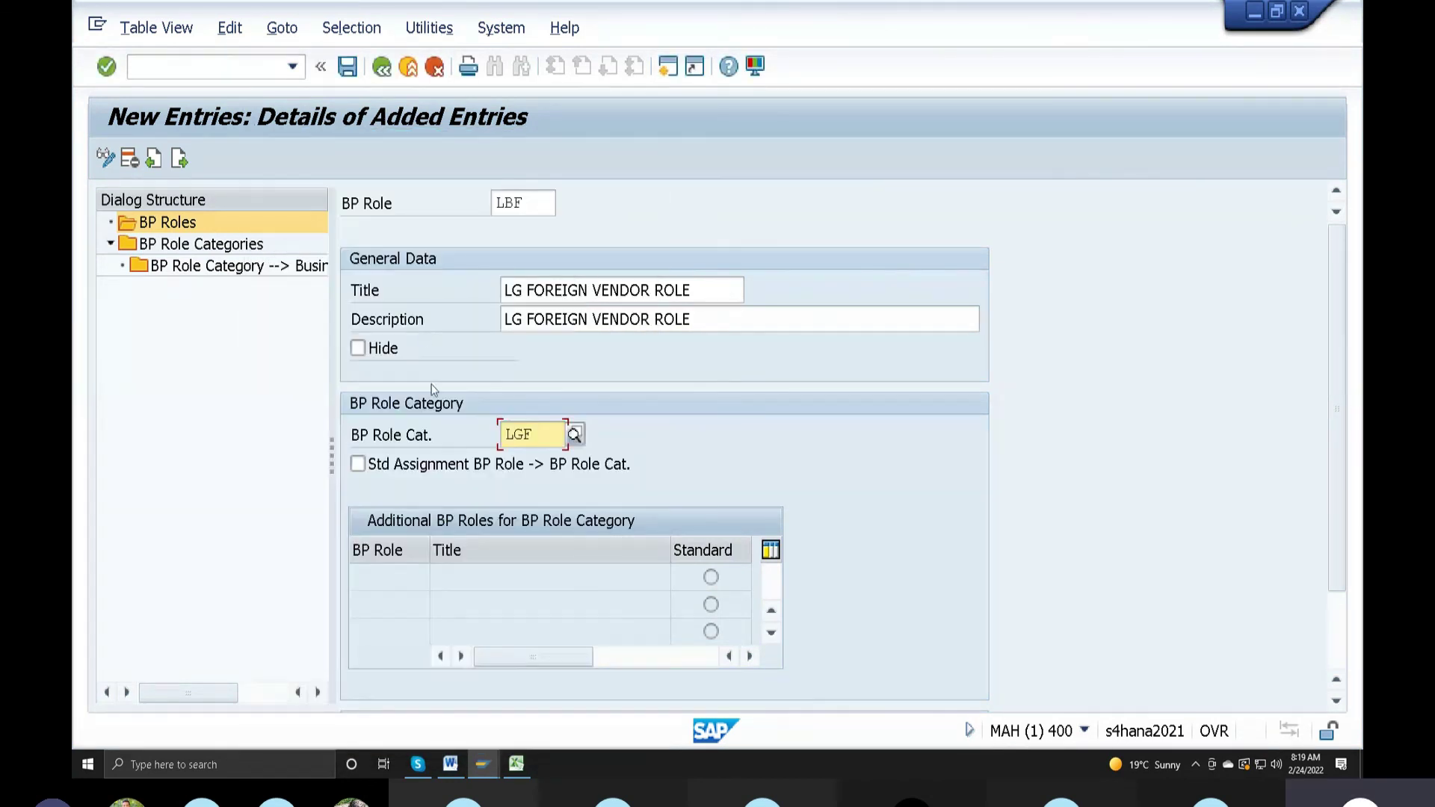
left_click(358, 464)
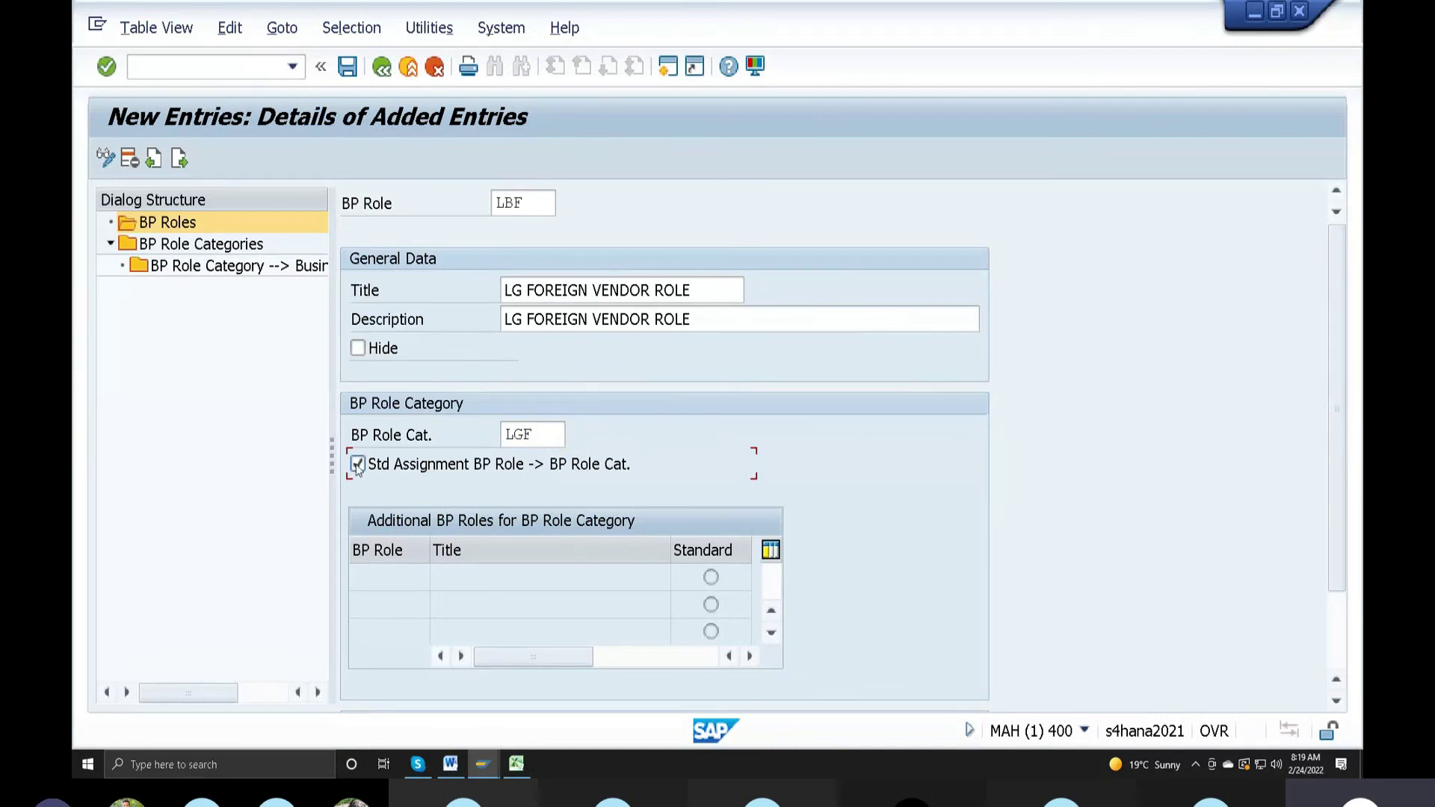
left_click(347, 66)
left_click(517, 763)
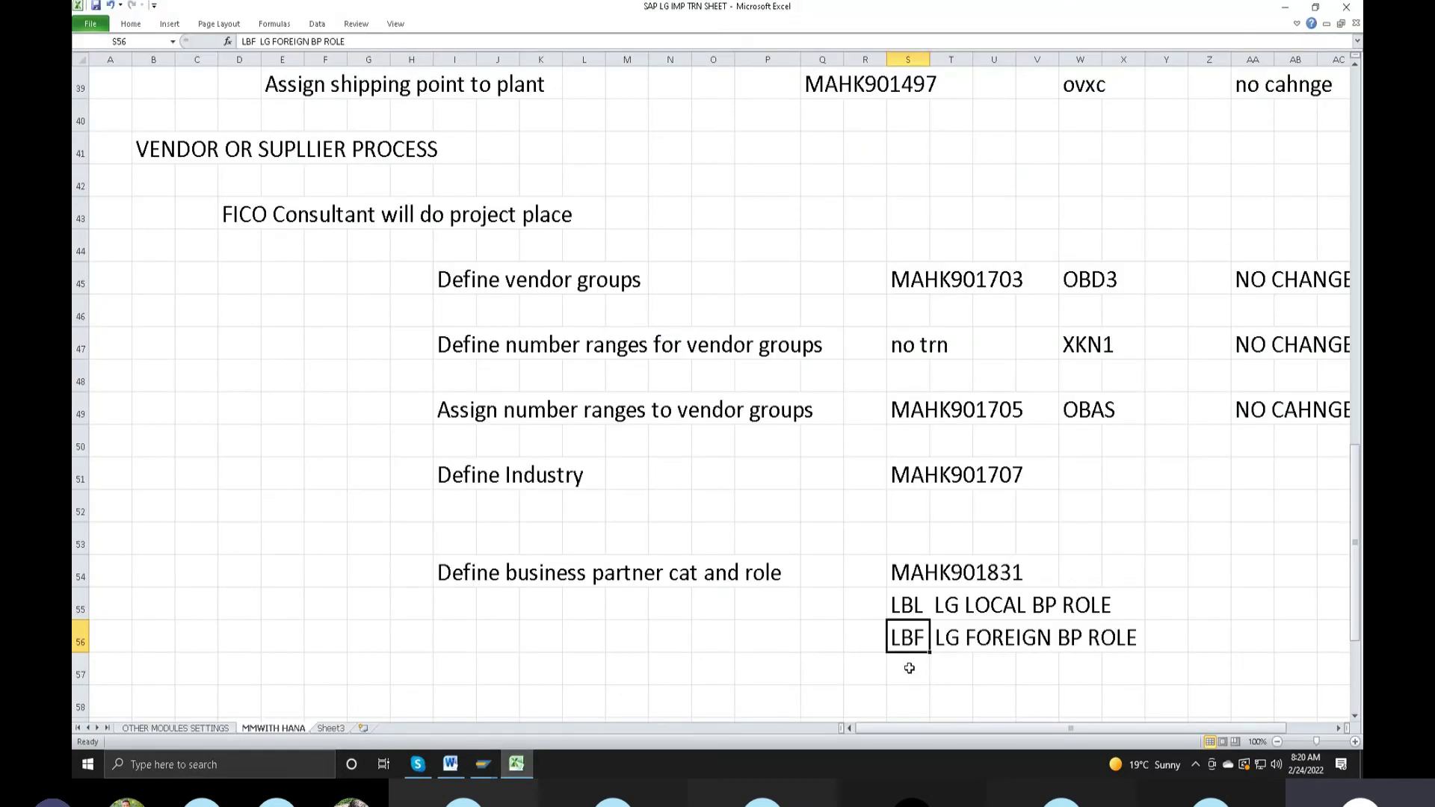
Step: Back out to the BP Roles list showing LBF and LBL, checking the TRN sheet's LBL row
left_click(530, 767)
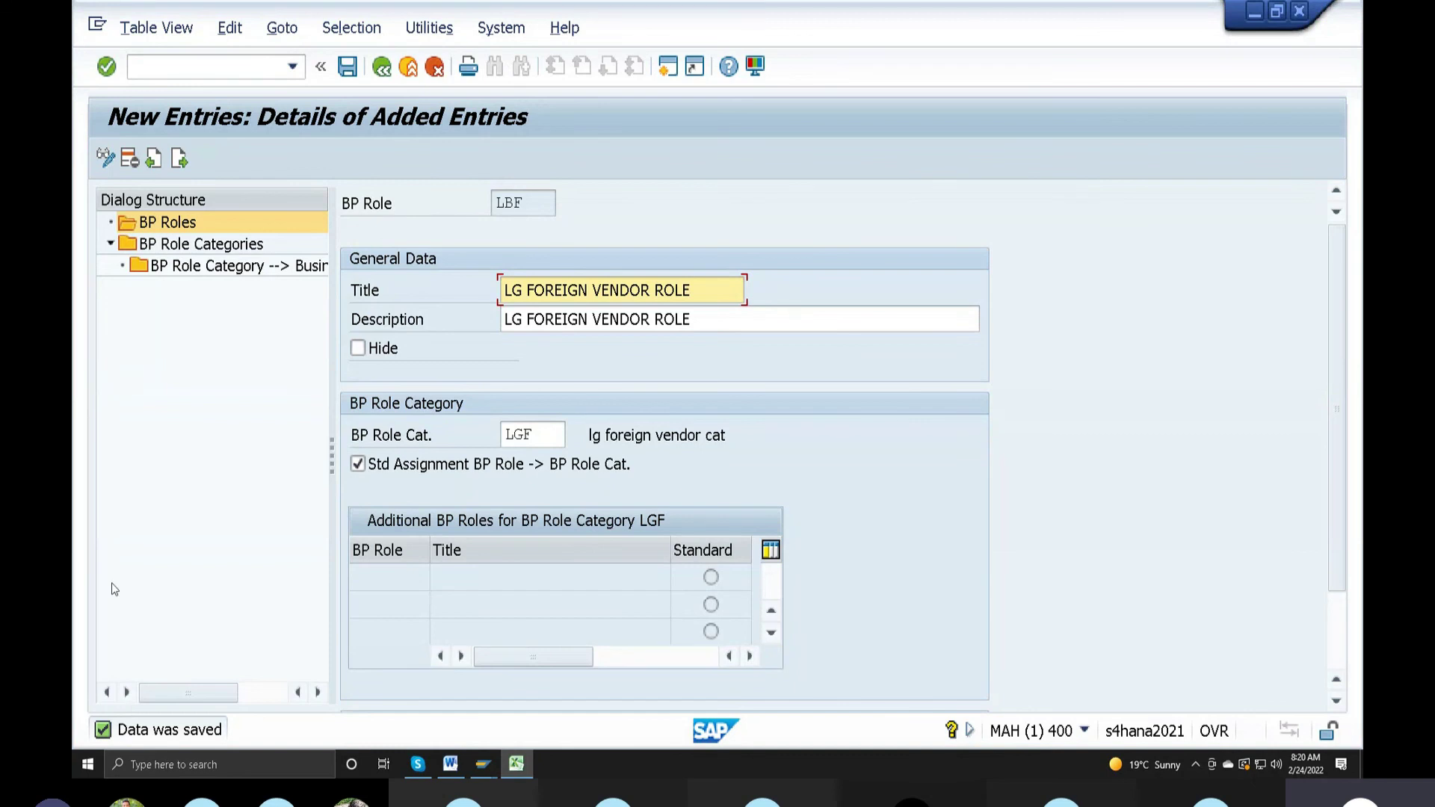
left_click(381, 67)
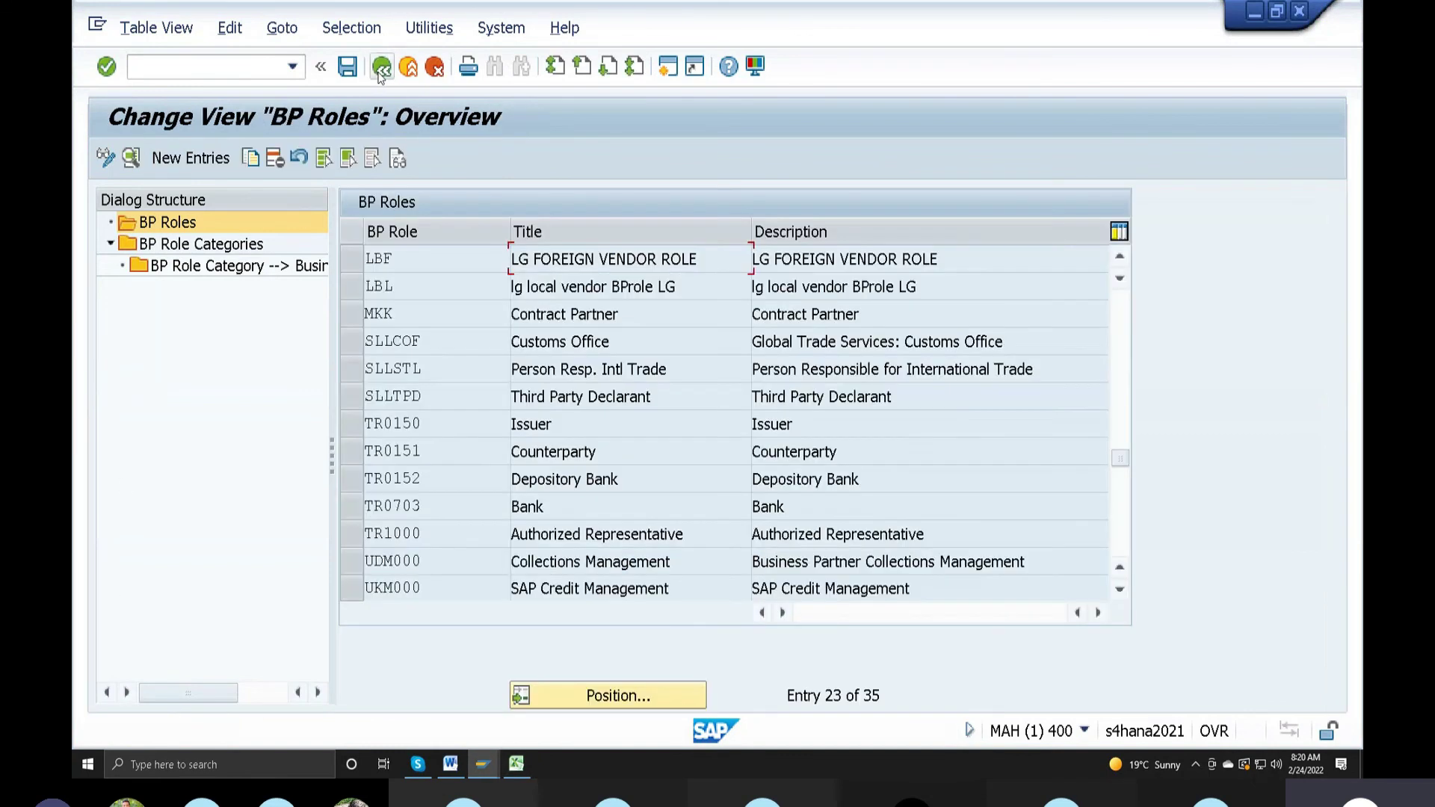
left_click(527, 763)
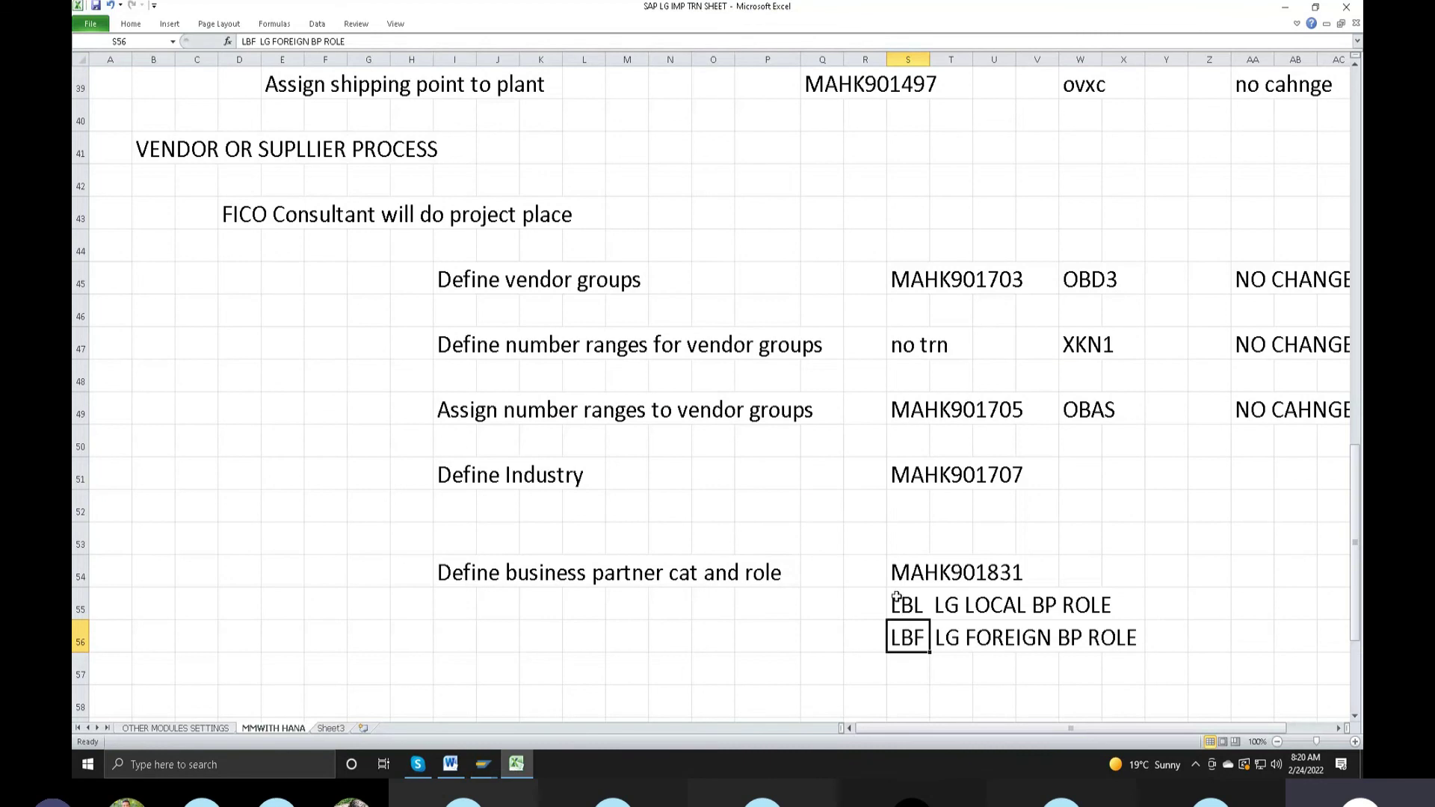
left_click_drag(895, 598, 1177, 596)
left_click(518, 765)
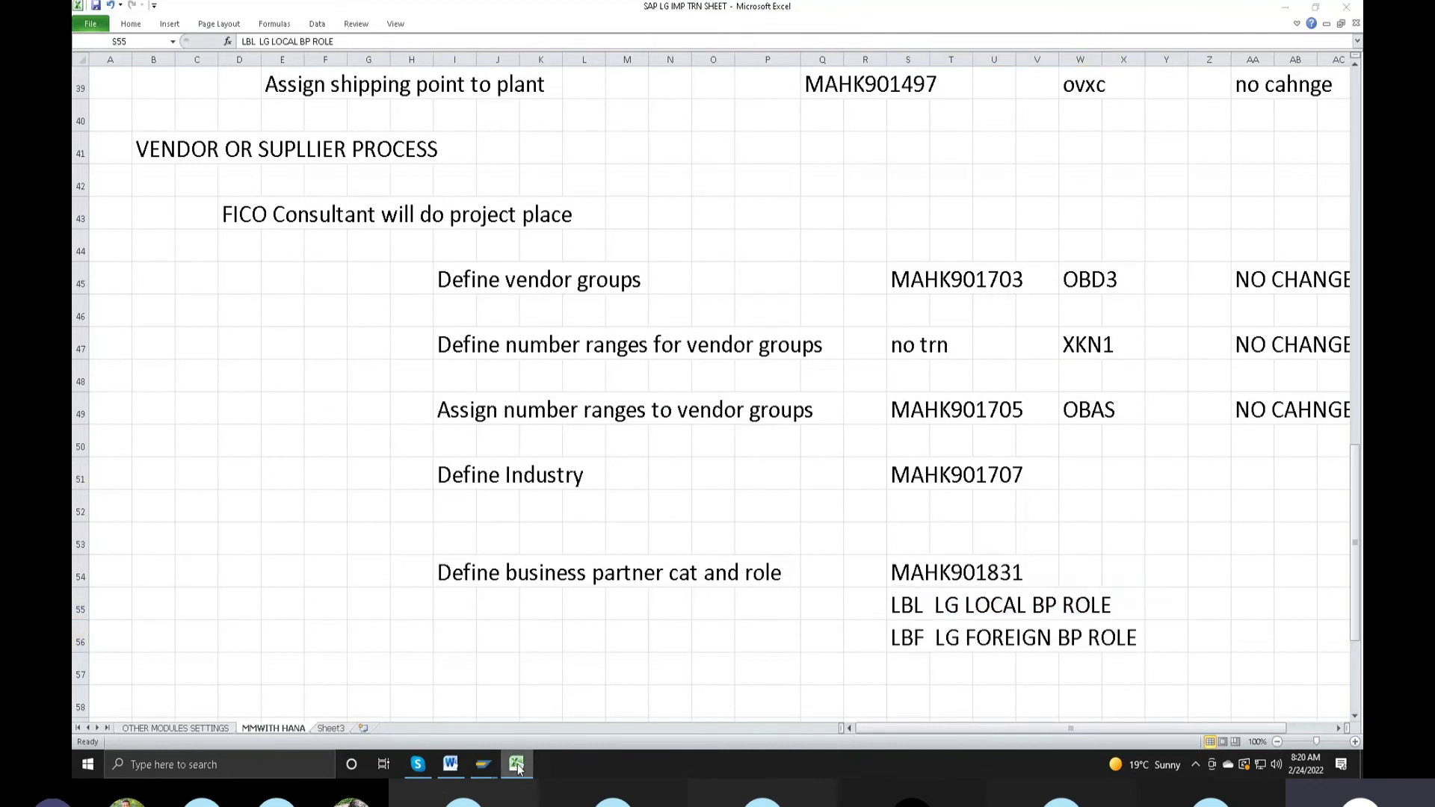